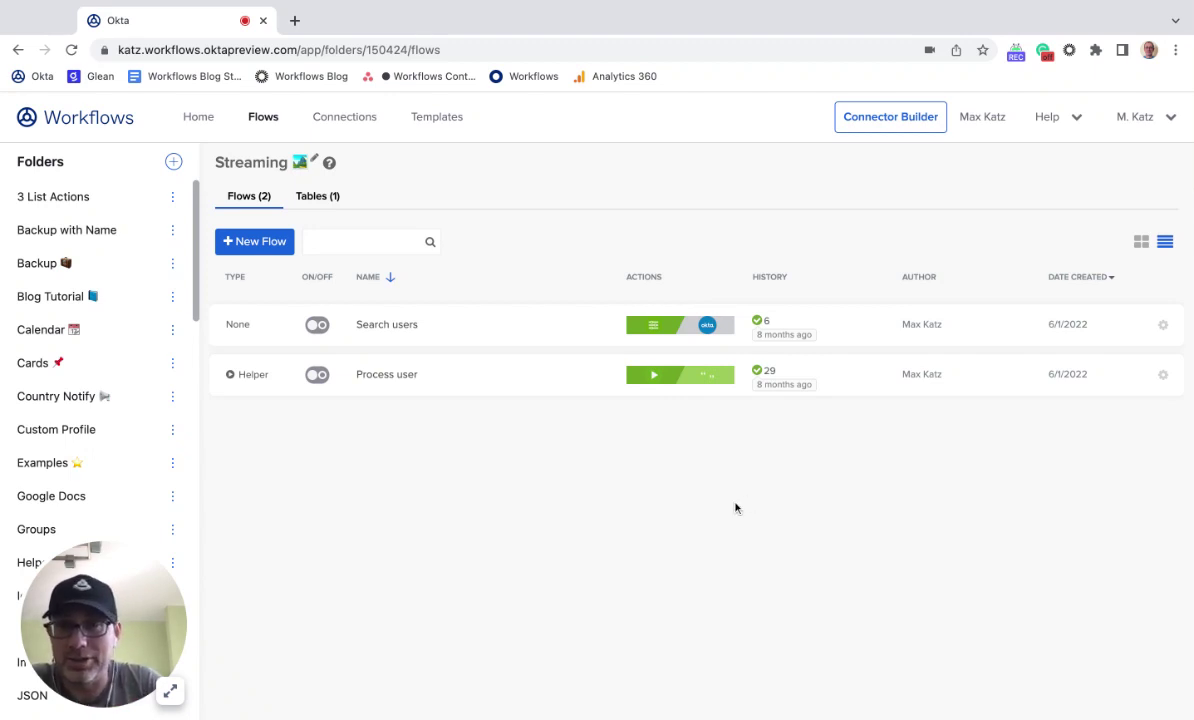
Create a new flow named Streaming_main with Save all data turned on
click(250, 243)
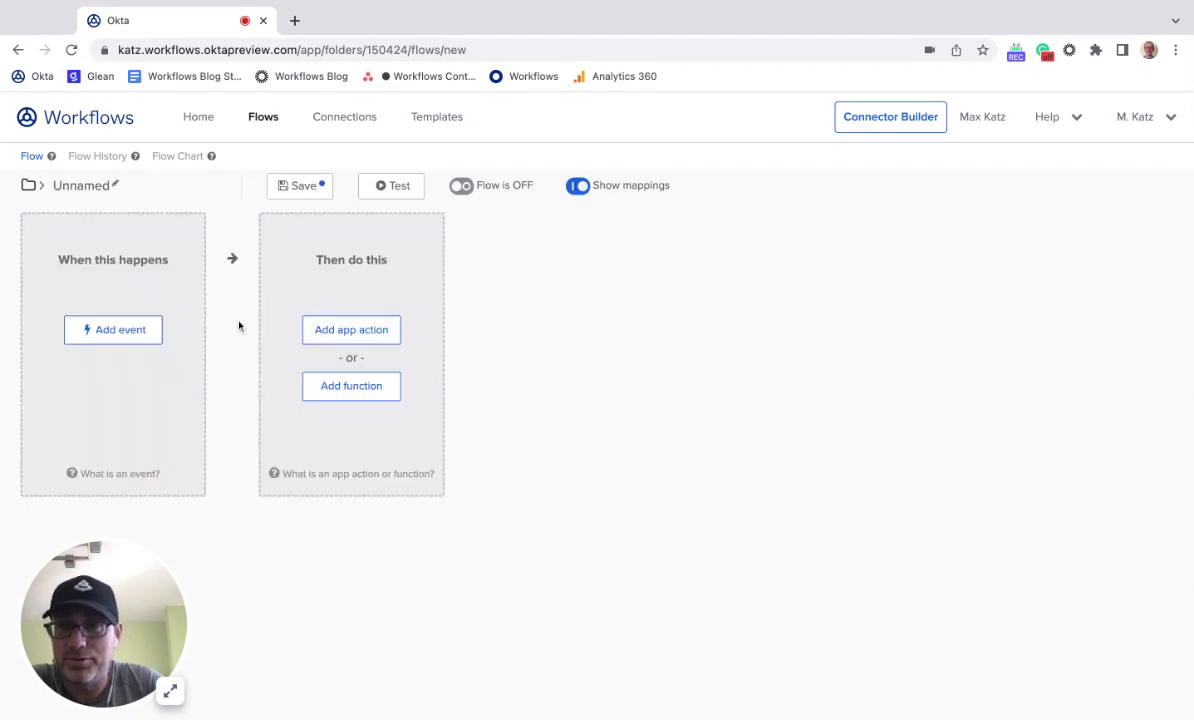
click(84, 186)
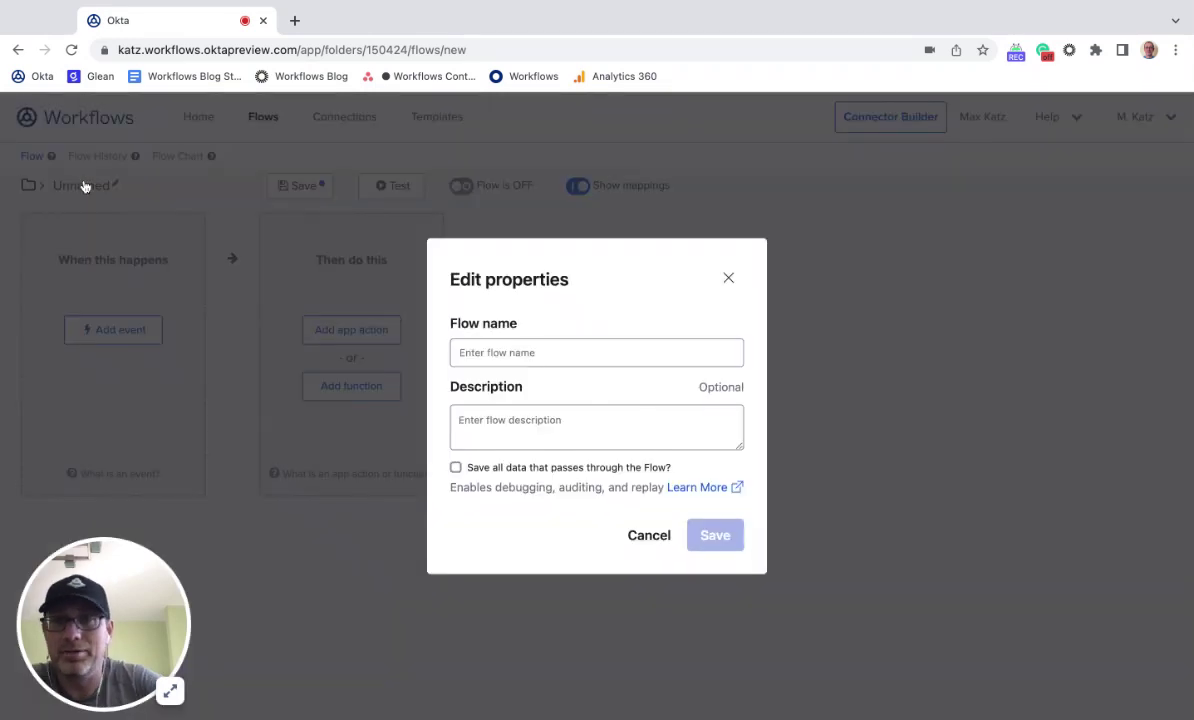
click(534, 352)
text(Streaming)
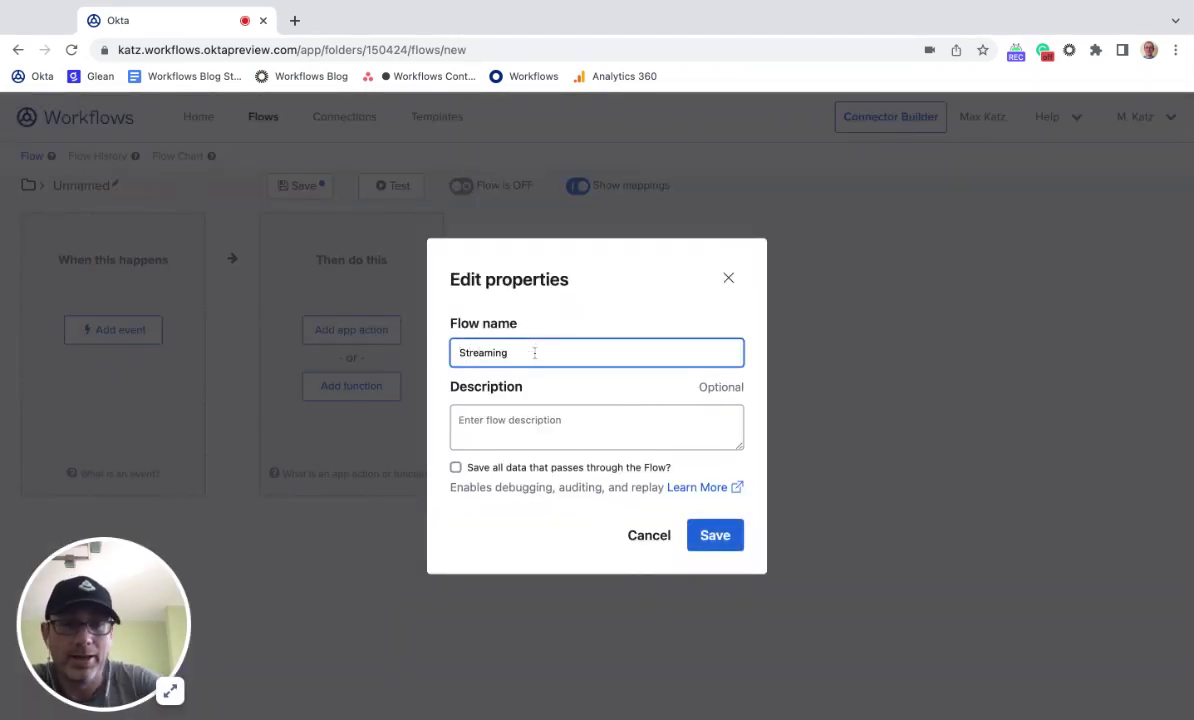
text(_Main)
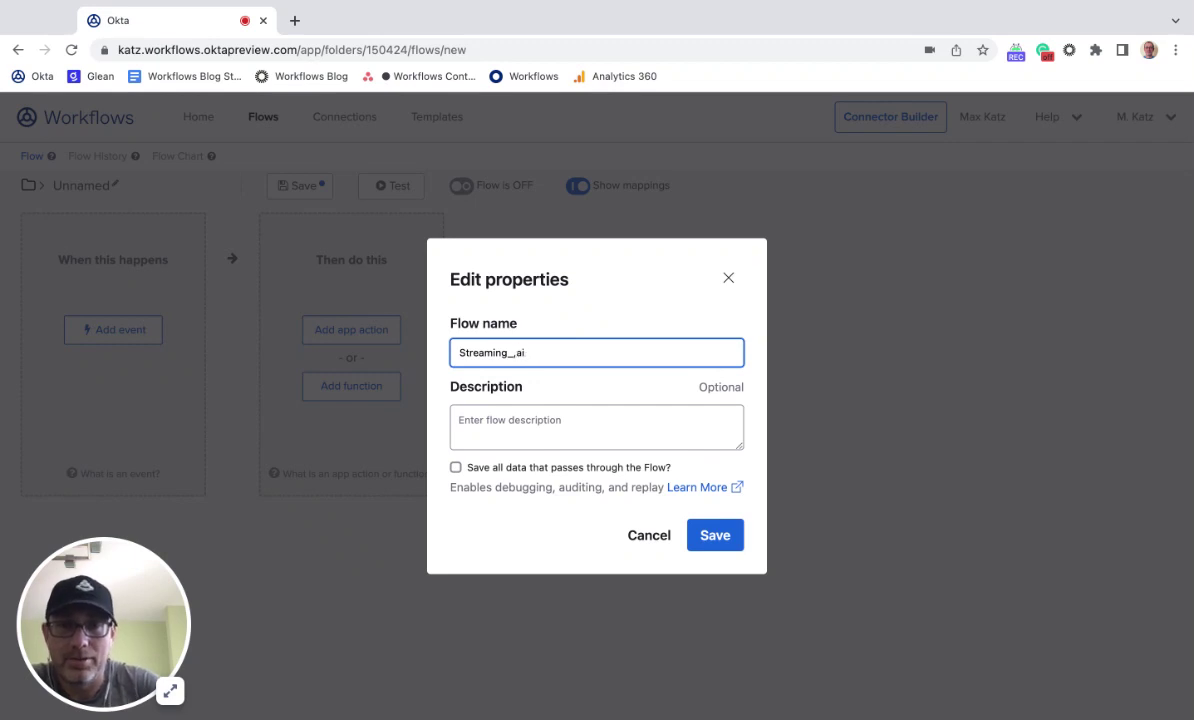
text(m)
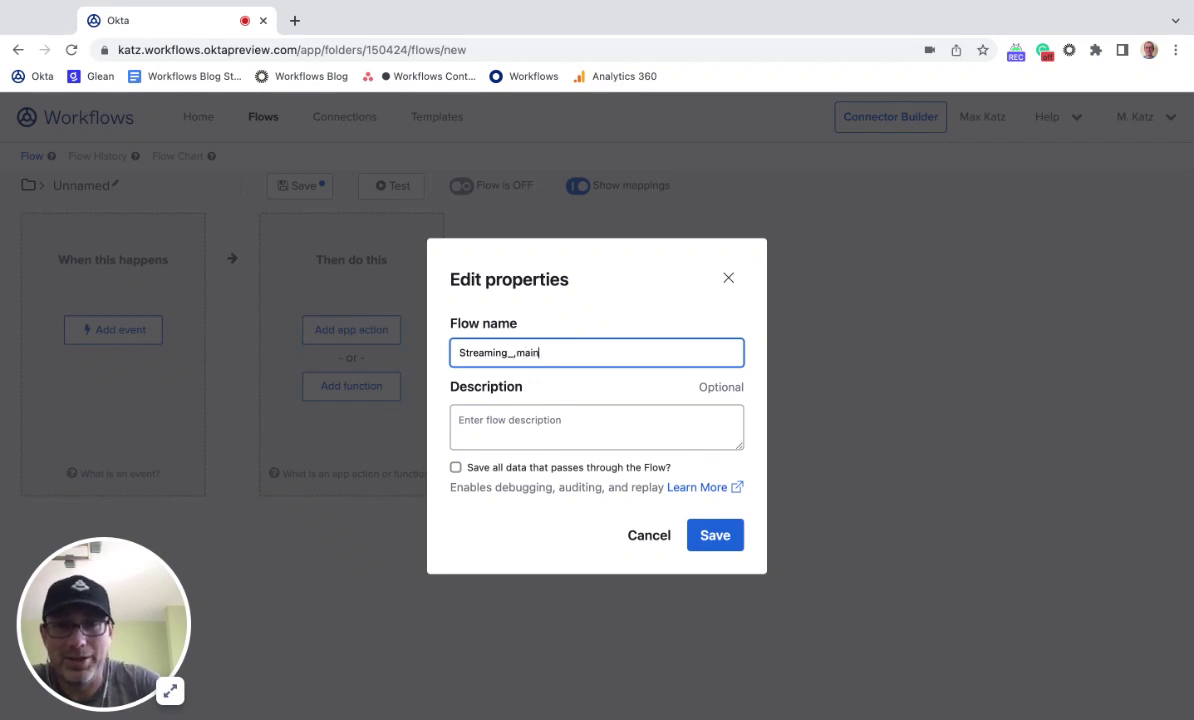
click(455, 467)
click(732, 545)
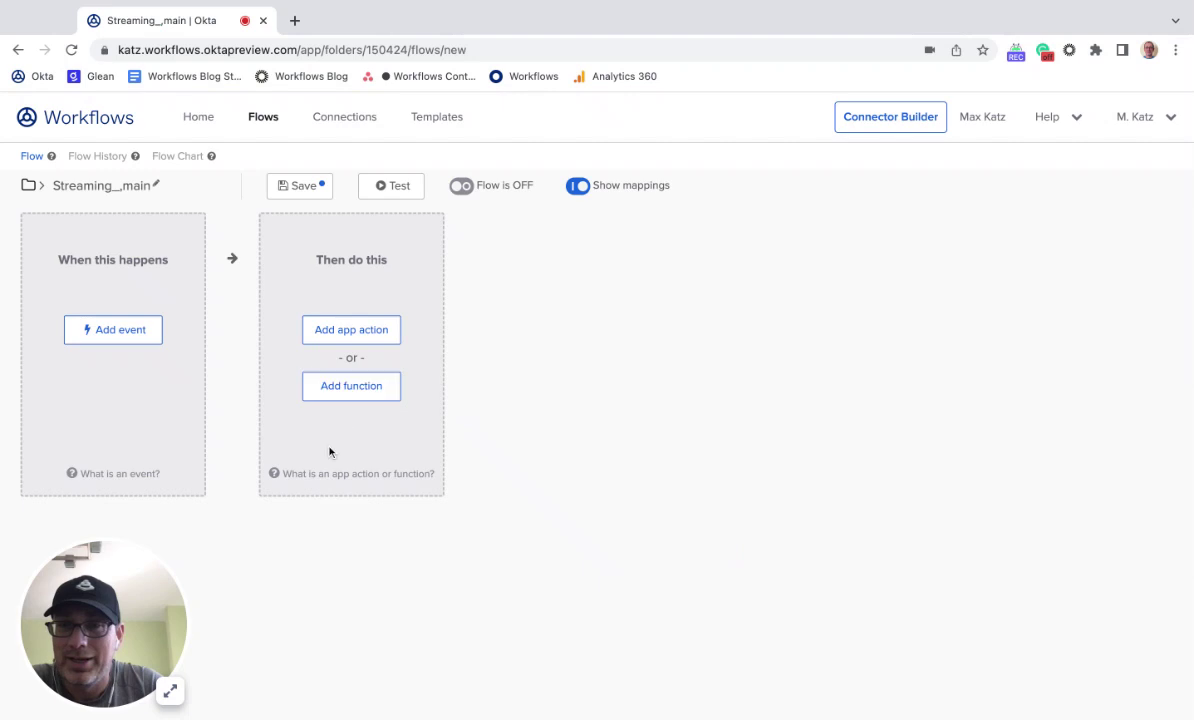
Add an Okta app action, searching the Okta actions for List Users with Search
click(366, 342)
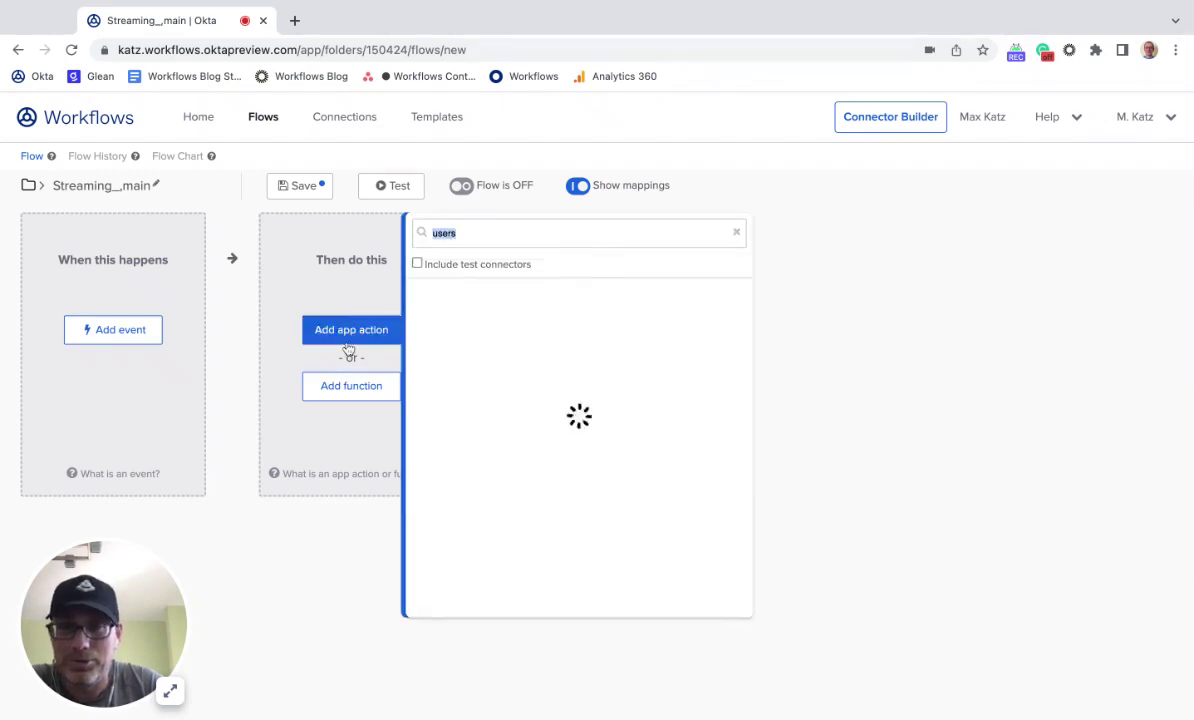
text(okta)
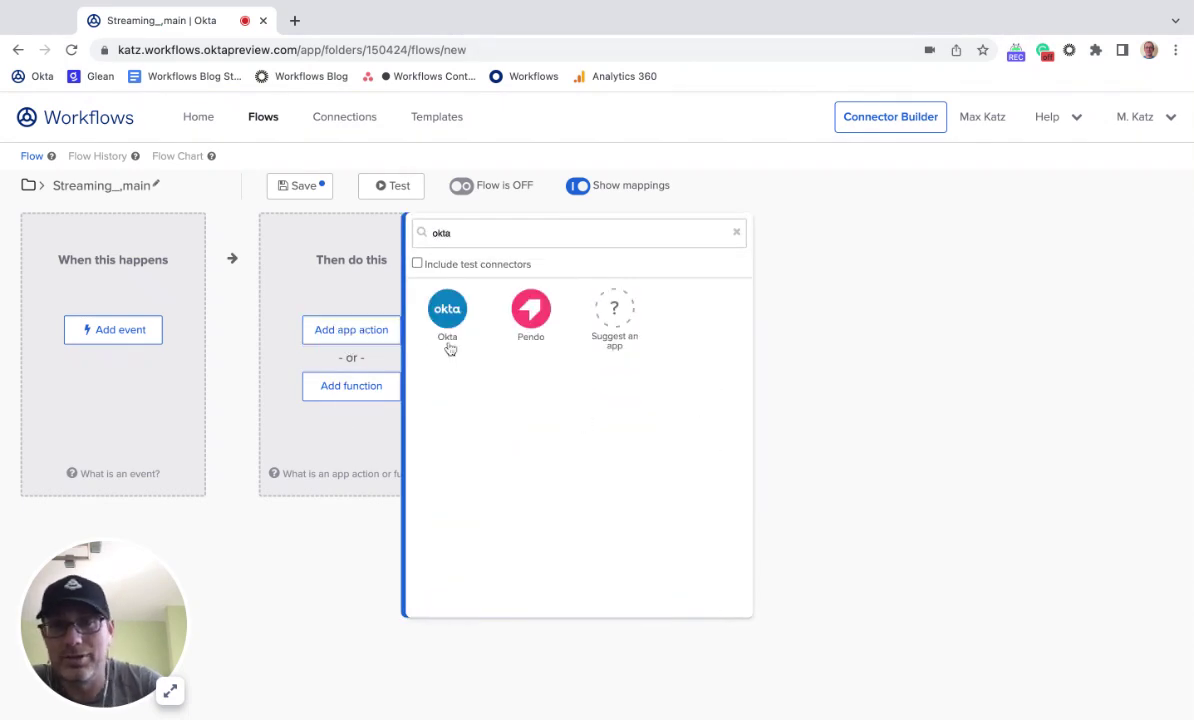
click(462, 320)
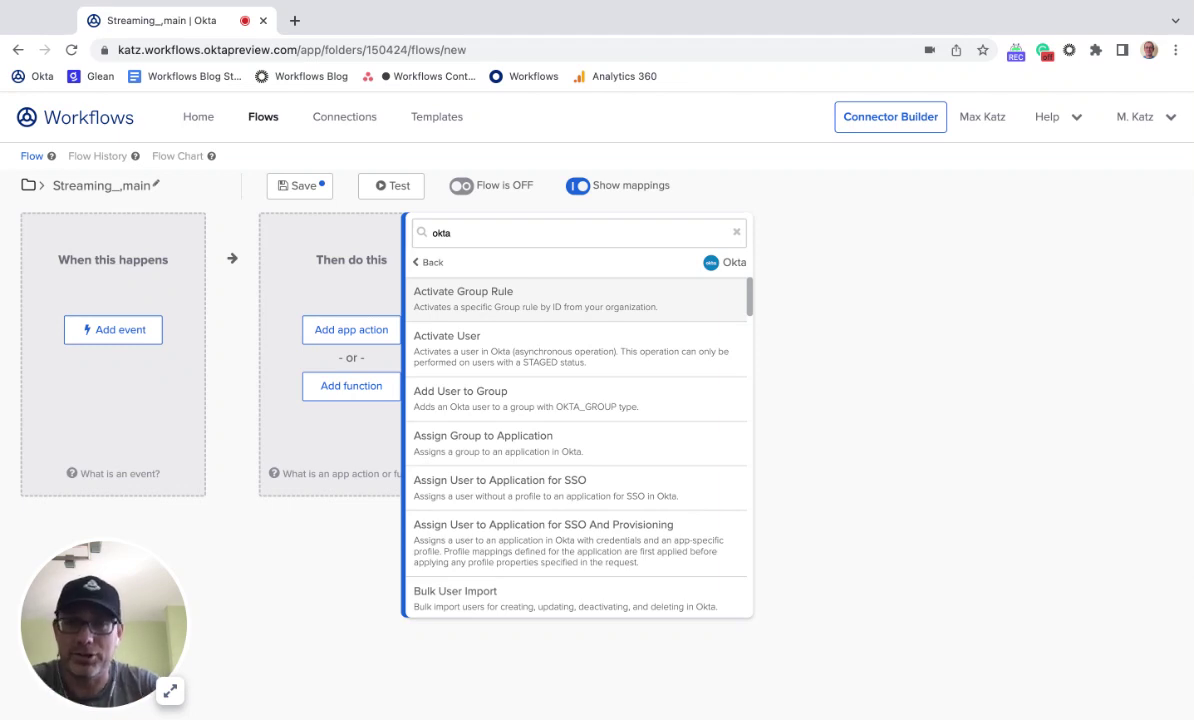
double_click(588, 231)
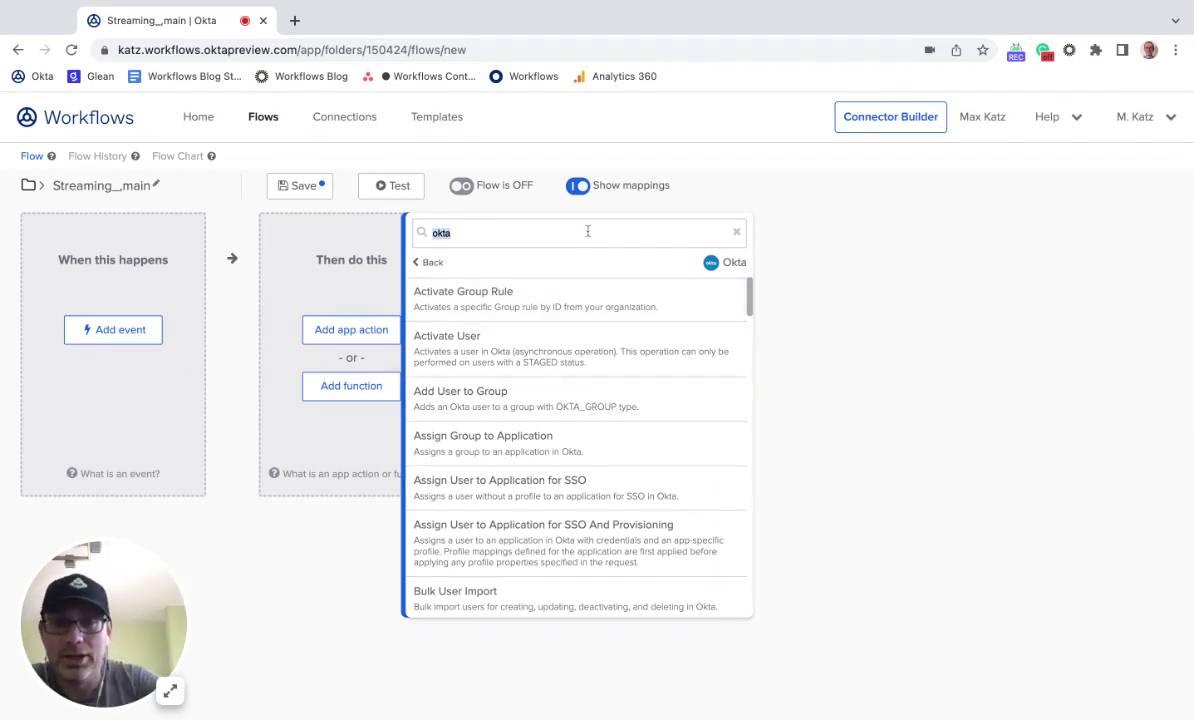
text(users)
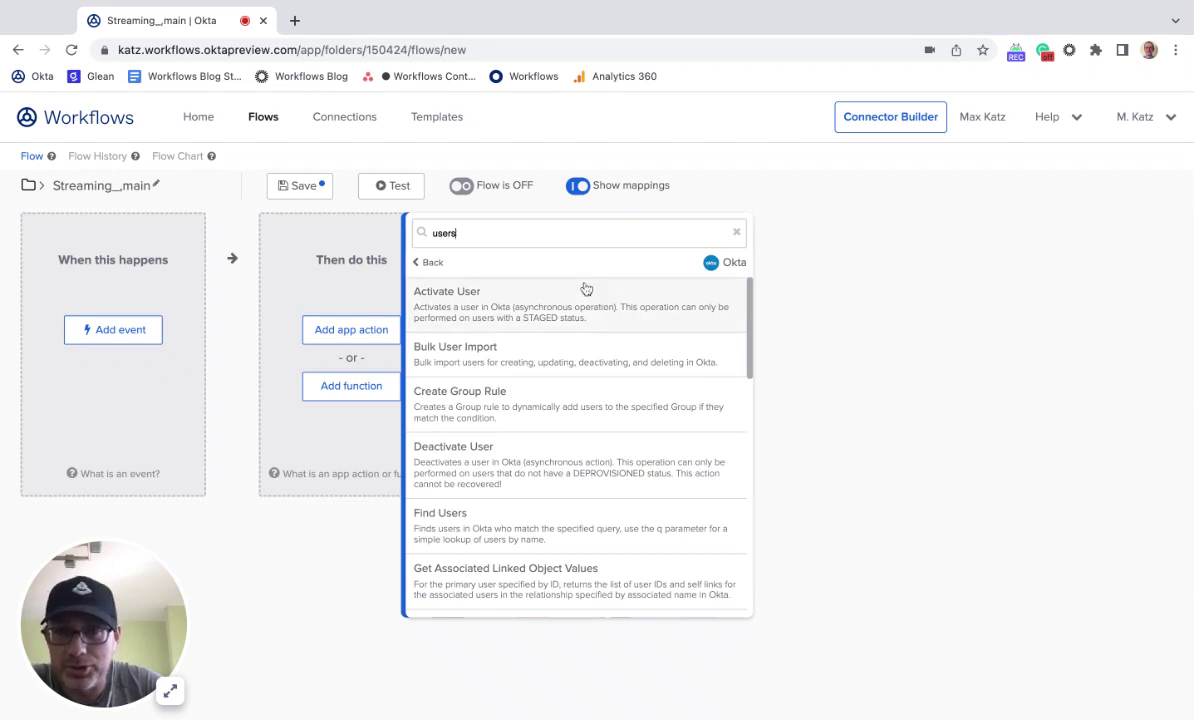
scroll(586, 290, down, 2)
scroll(582, 300, down, 6)
scroll(582, 300, down, 3)
key(BackSpace)
key(BackSpace)
key(BackSpace)
key(BackSpace)
key(BackSpace)
text(search)
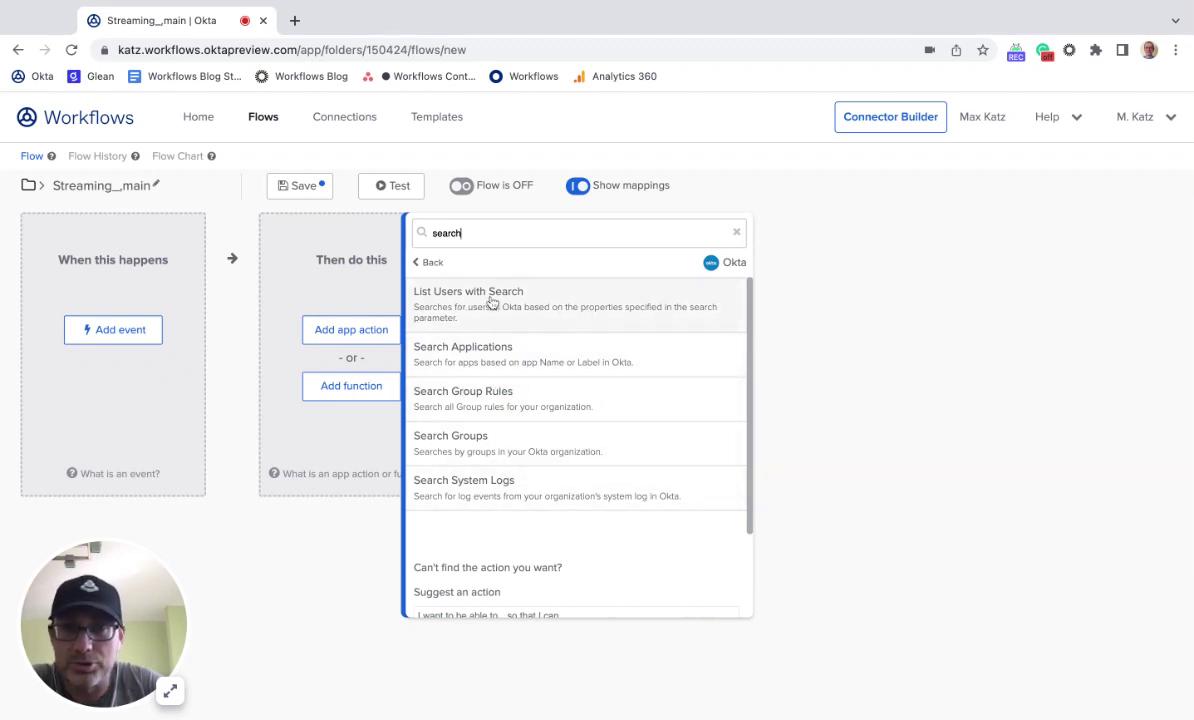
click(491, 303)
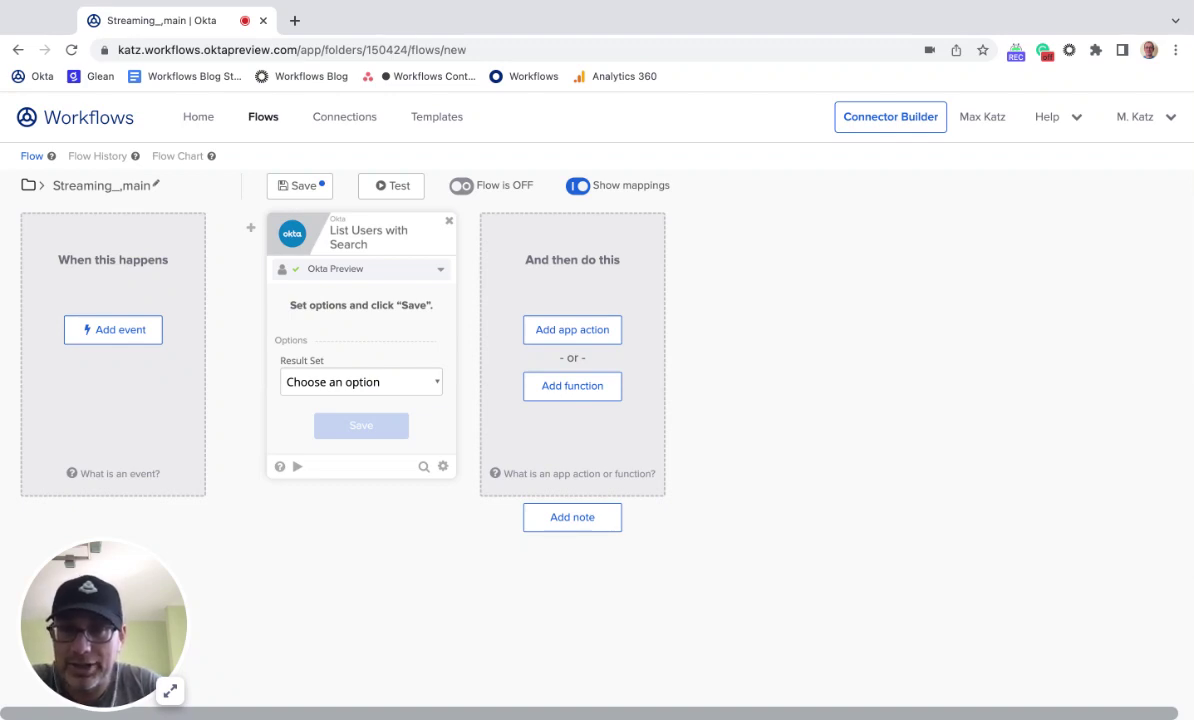
Set Result Set to First 200 Matching Records and drop the Created and Activated inputs
click(325, 400)
click(360, 425)
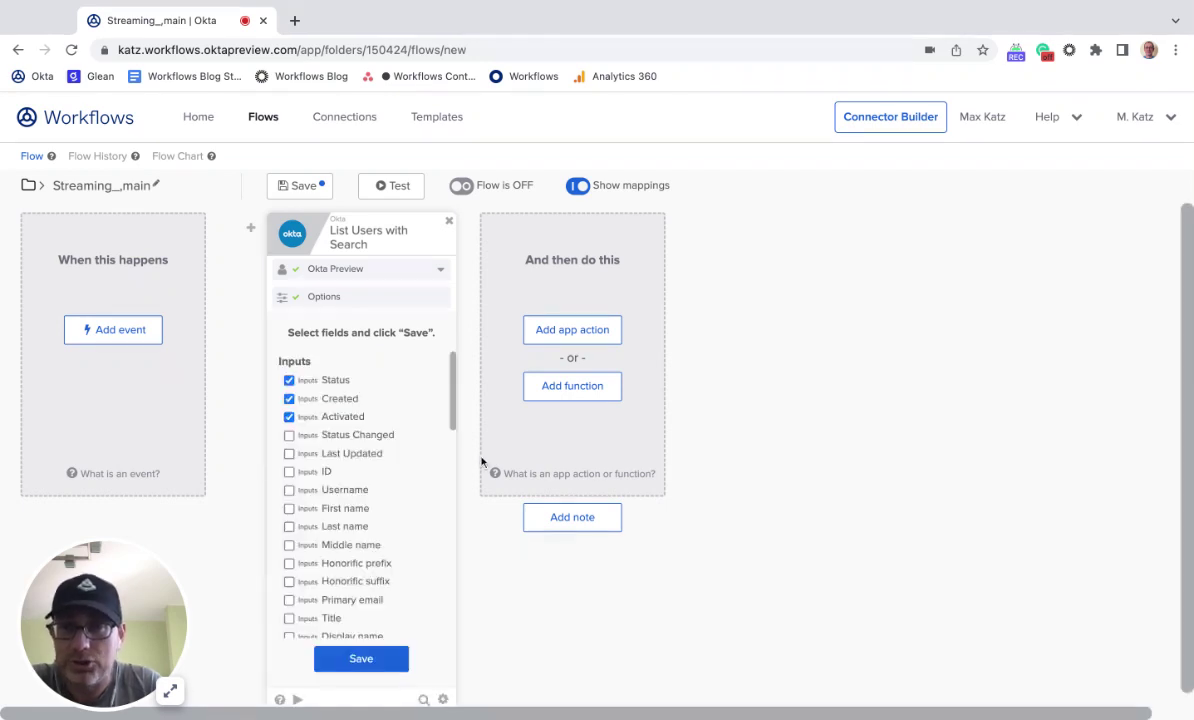
click(349, 422)
click(338, 400)
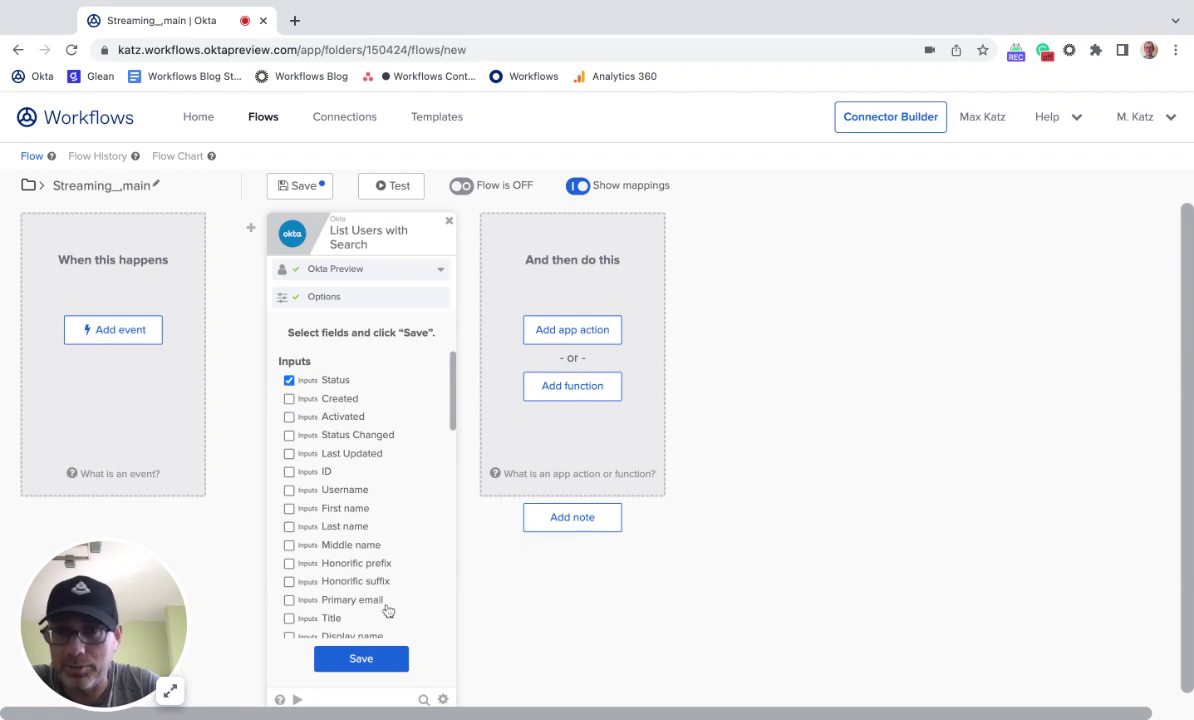
click(360, 657)
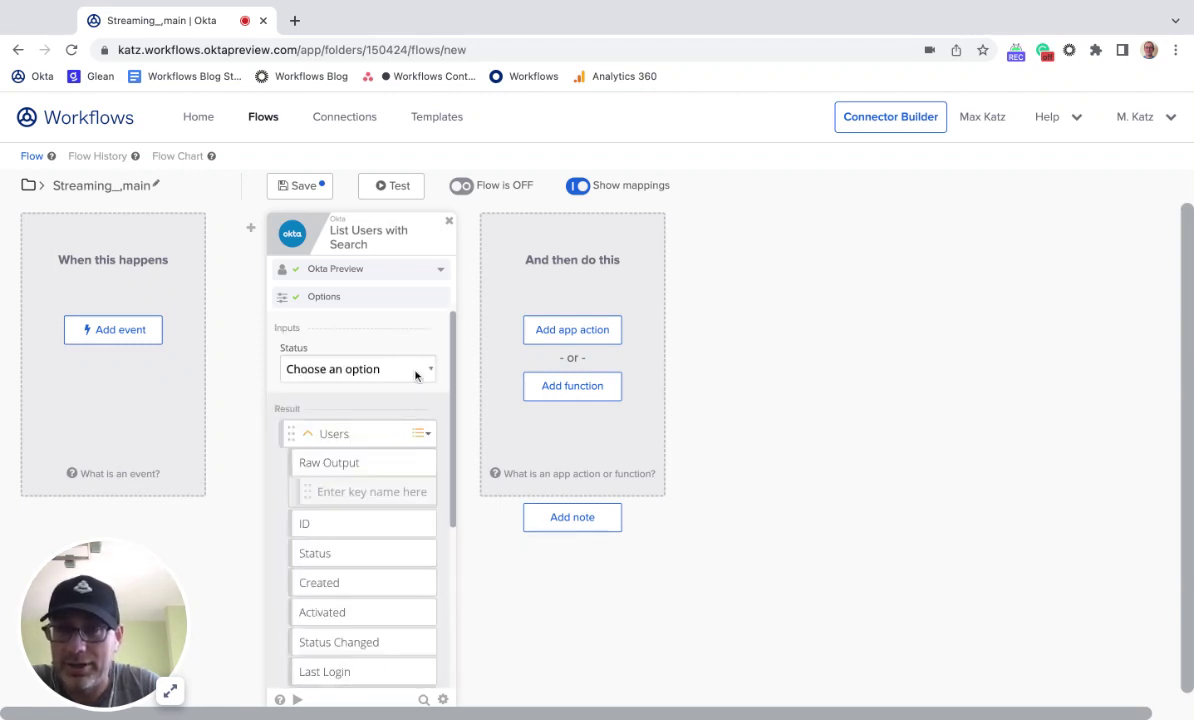
Set Status to SUSPENDED, test the card, then collapse the Users result
click(416, 375)
click(328, 461)
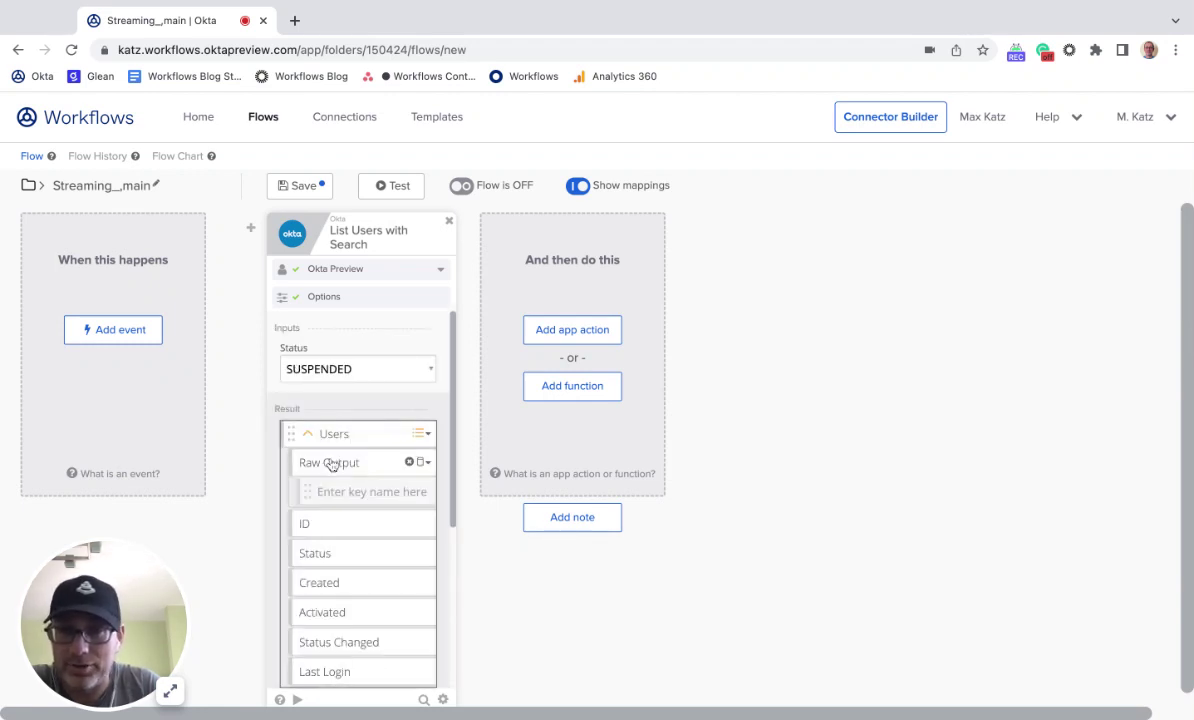
scroll(447, 531, down, 5)
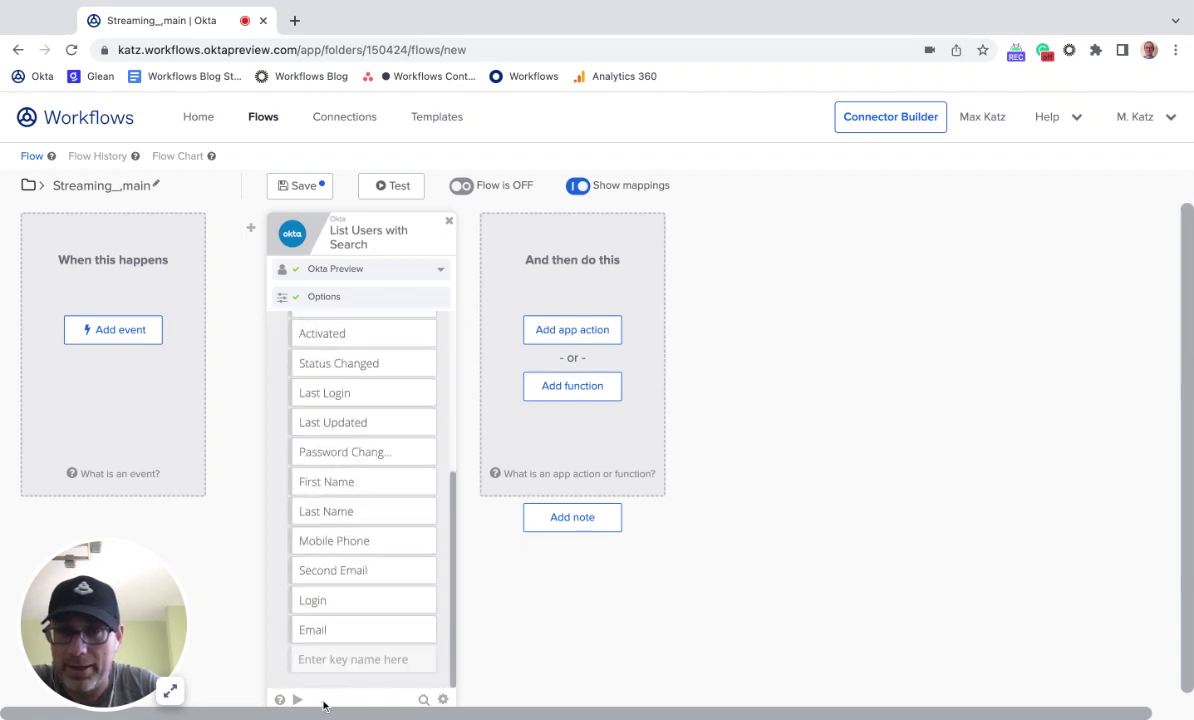
click(297, 699)
click(466, 638)
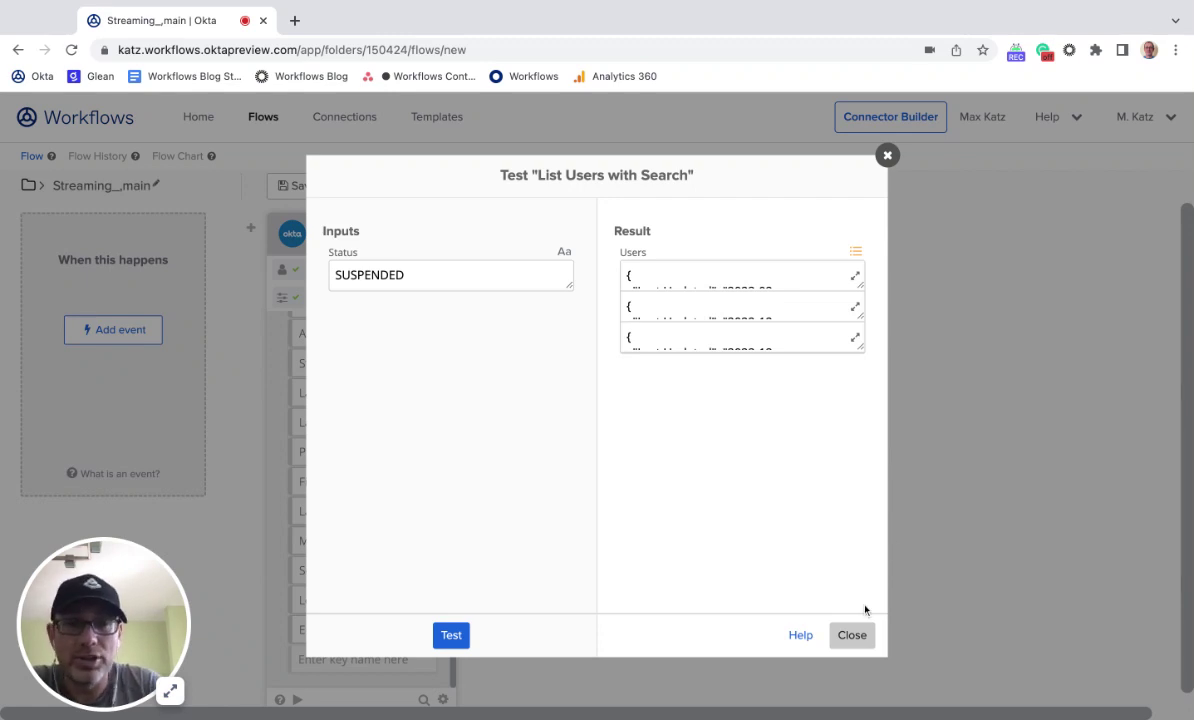
click(852, 635)
scroll(405, 492, up, 5)
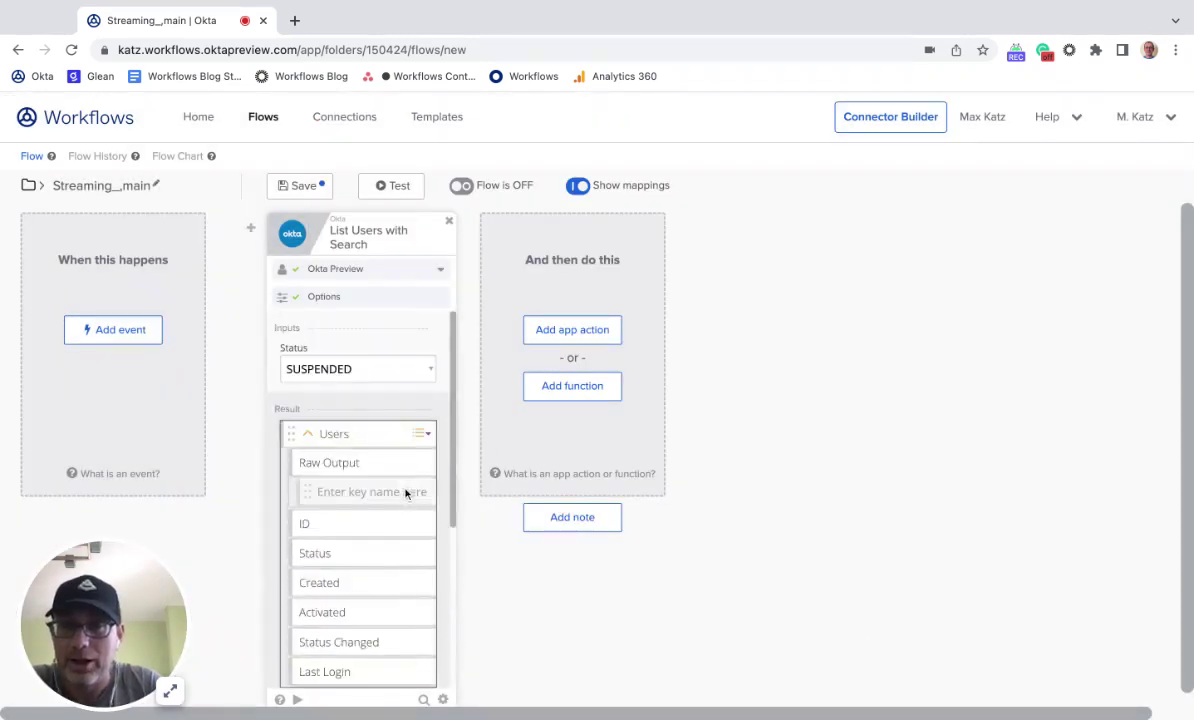
click(309, 437)
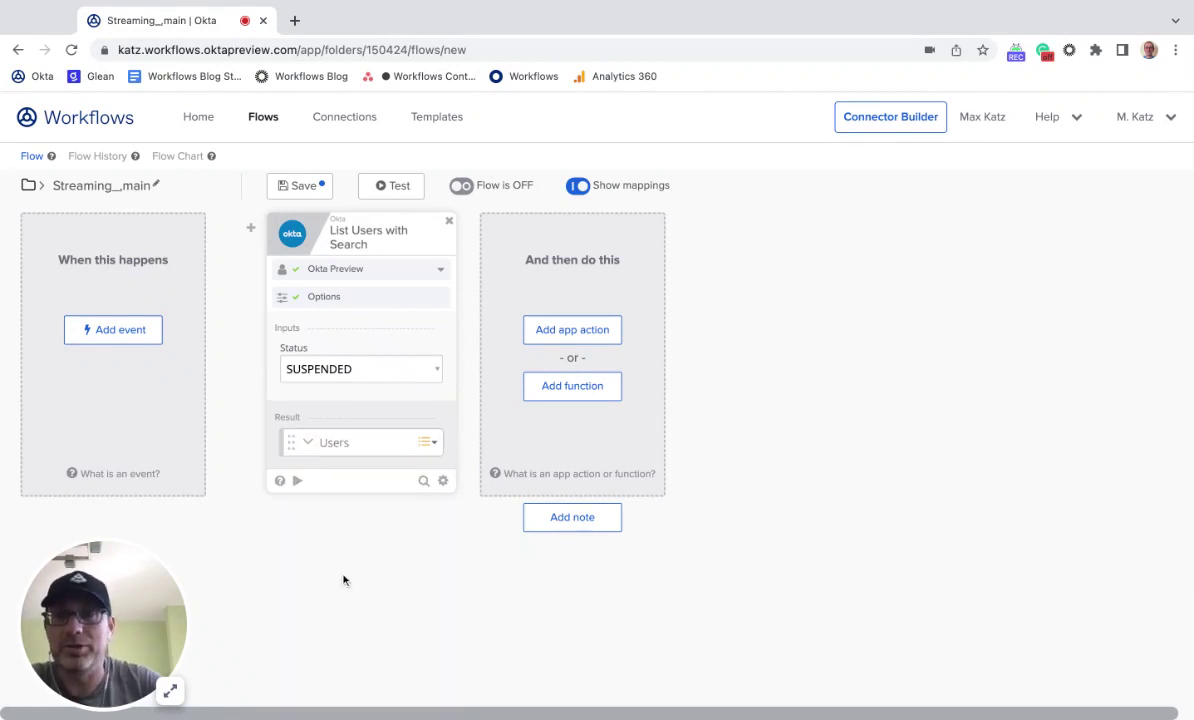
Save Streaming_main and start another new flow in the Streaming folder
click(300, 188)
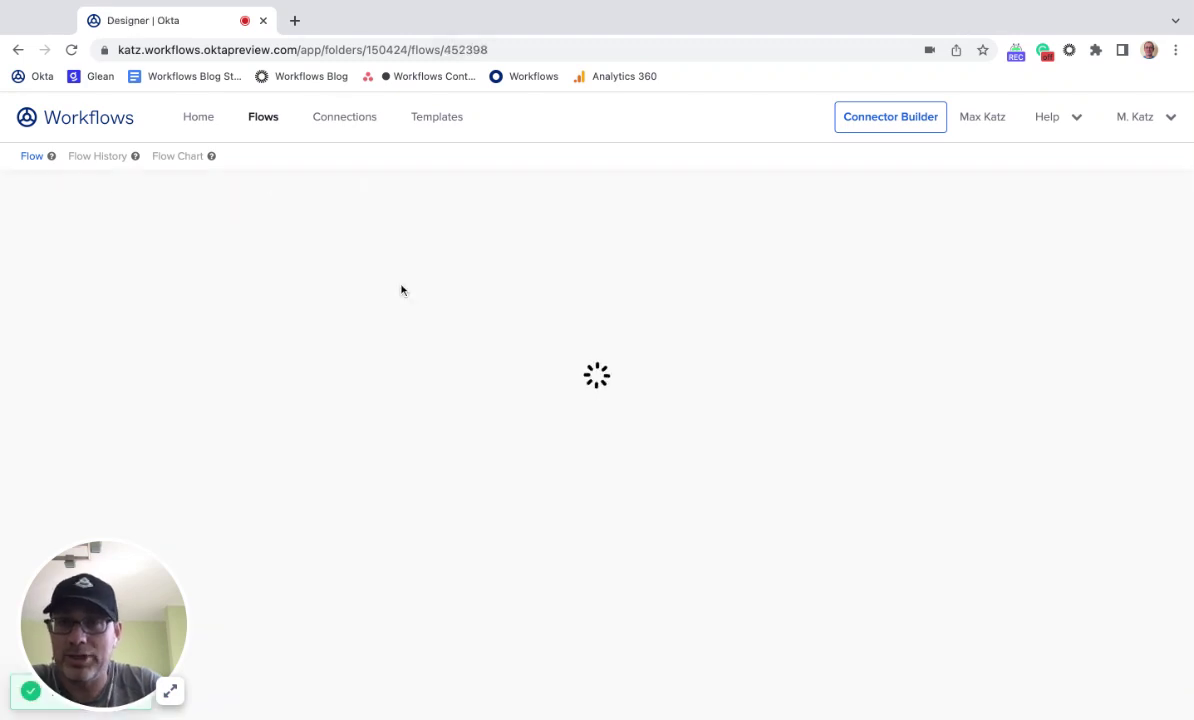
click(264, 118)
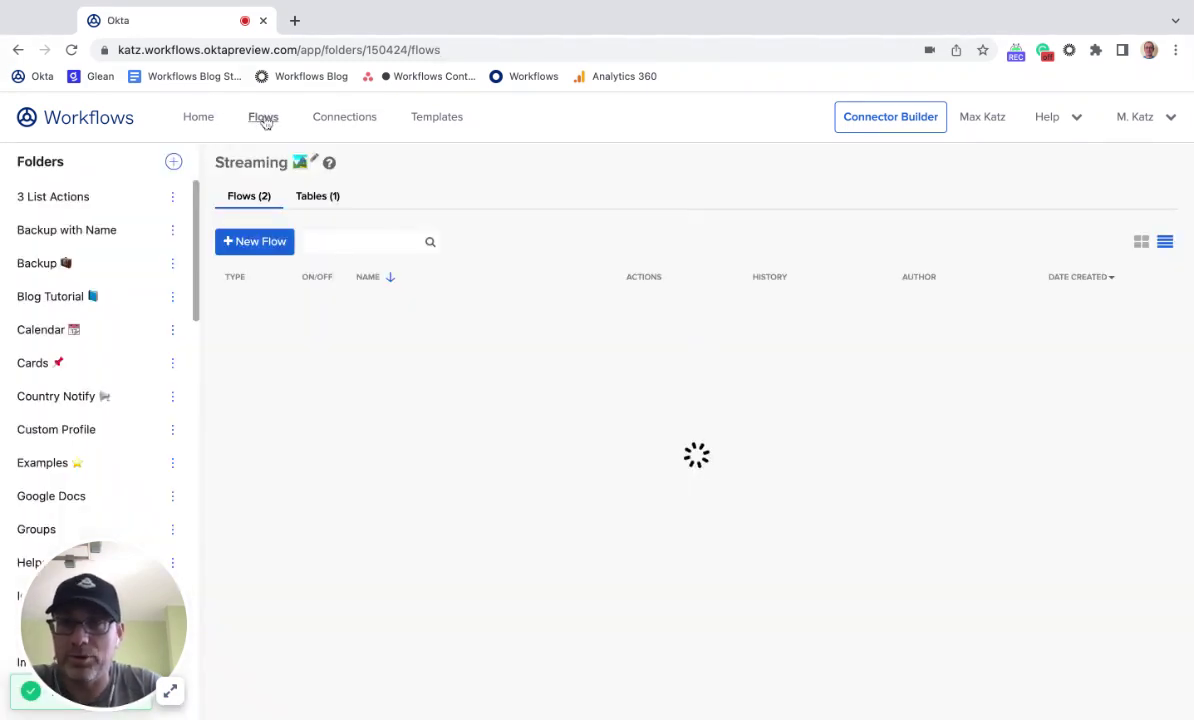
click(262, 243)
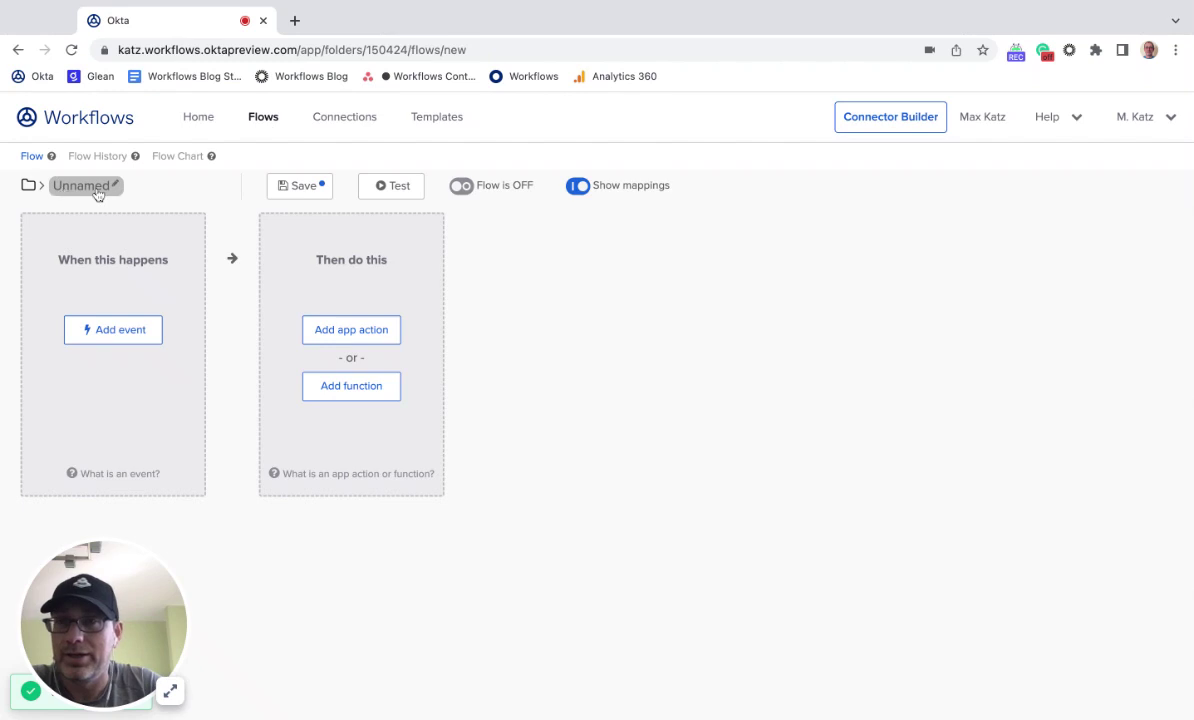
Name the new flow Streaming_helper with Save all data on, starting with a Helper Flow event
click(84, 186)
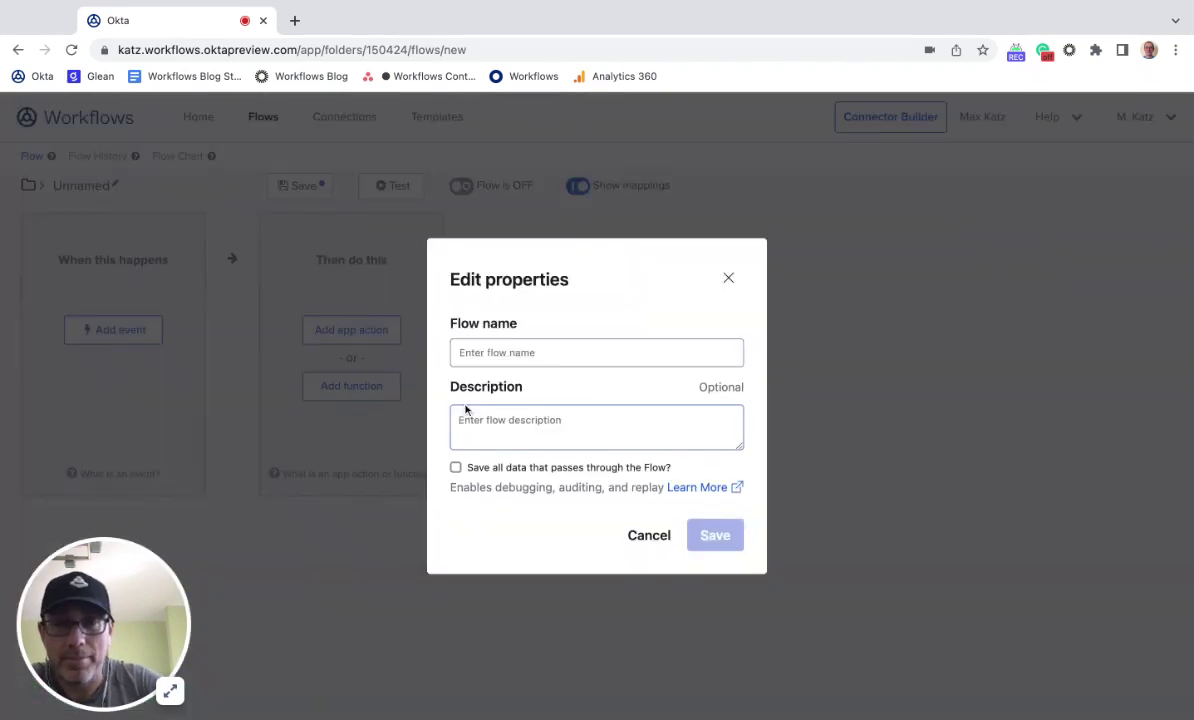
click(645, 355)
text(Stream)
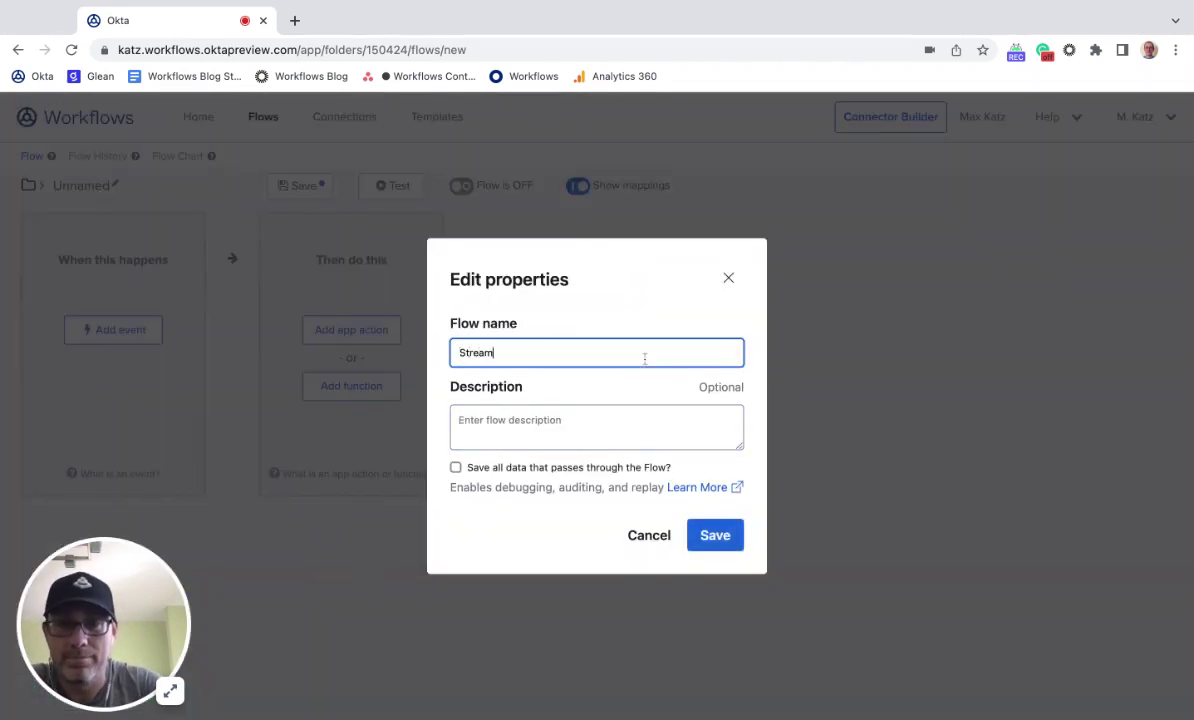
text(ing_helper)
click(455, 467)
click(713, 540)
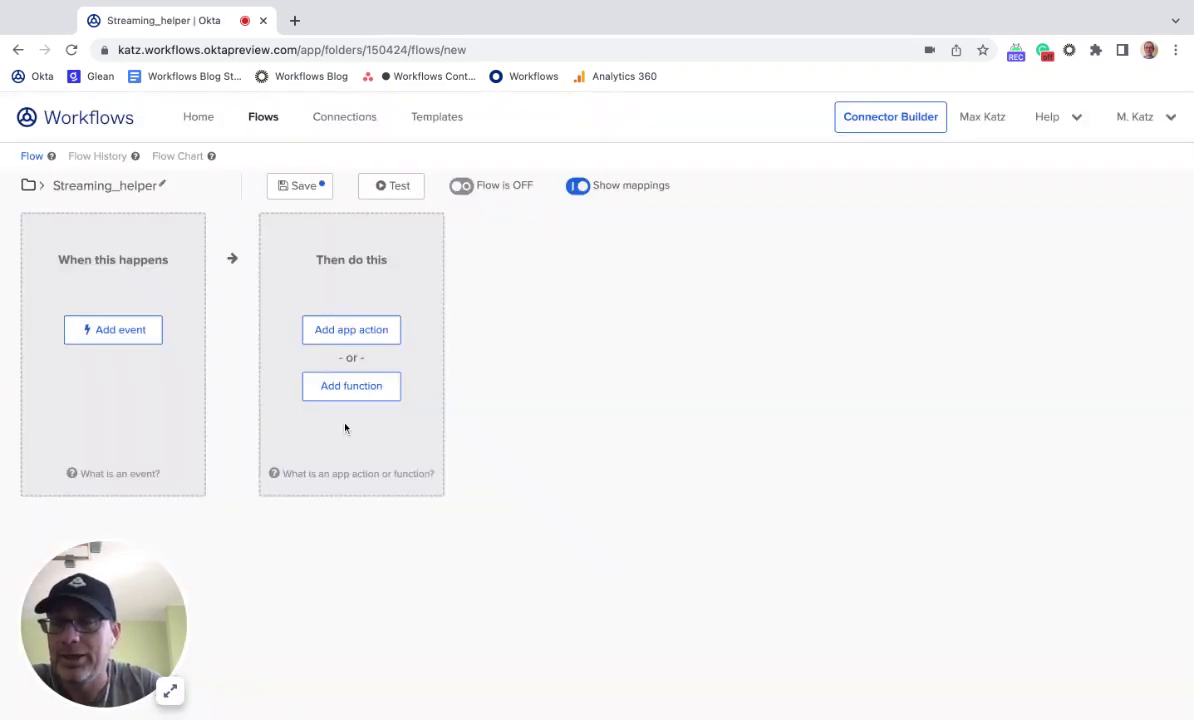
click(120, 337)
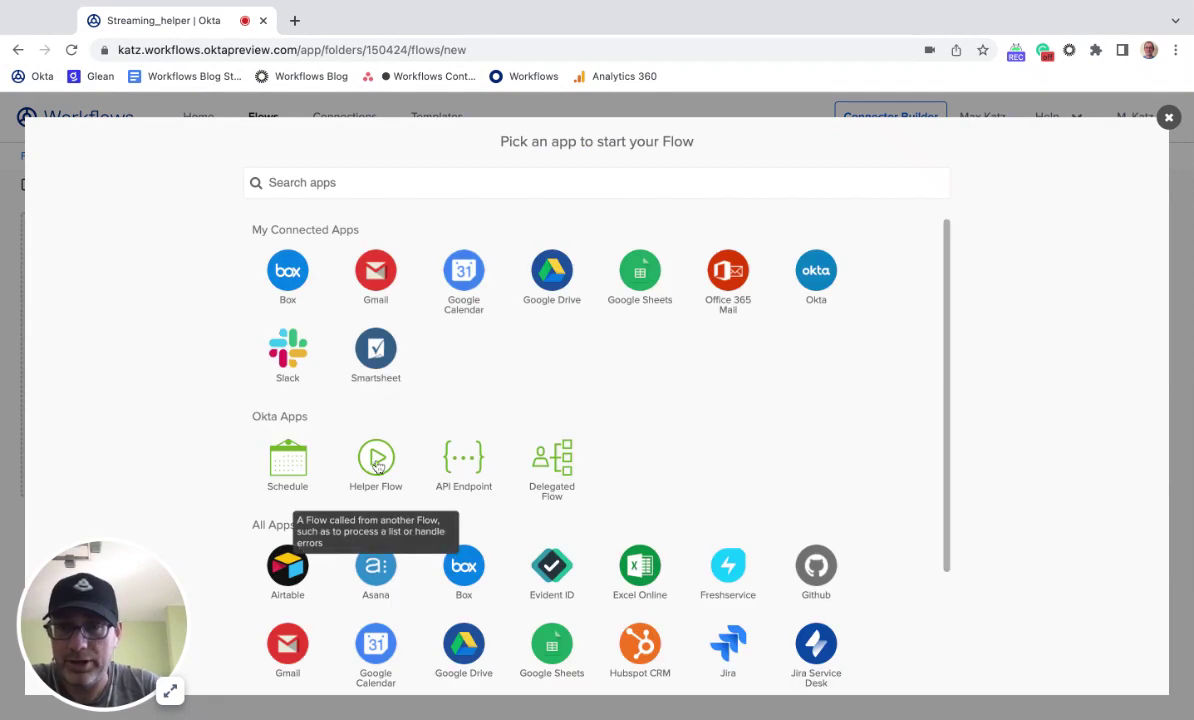
click(377, 465)
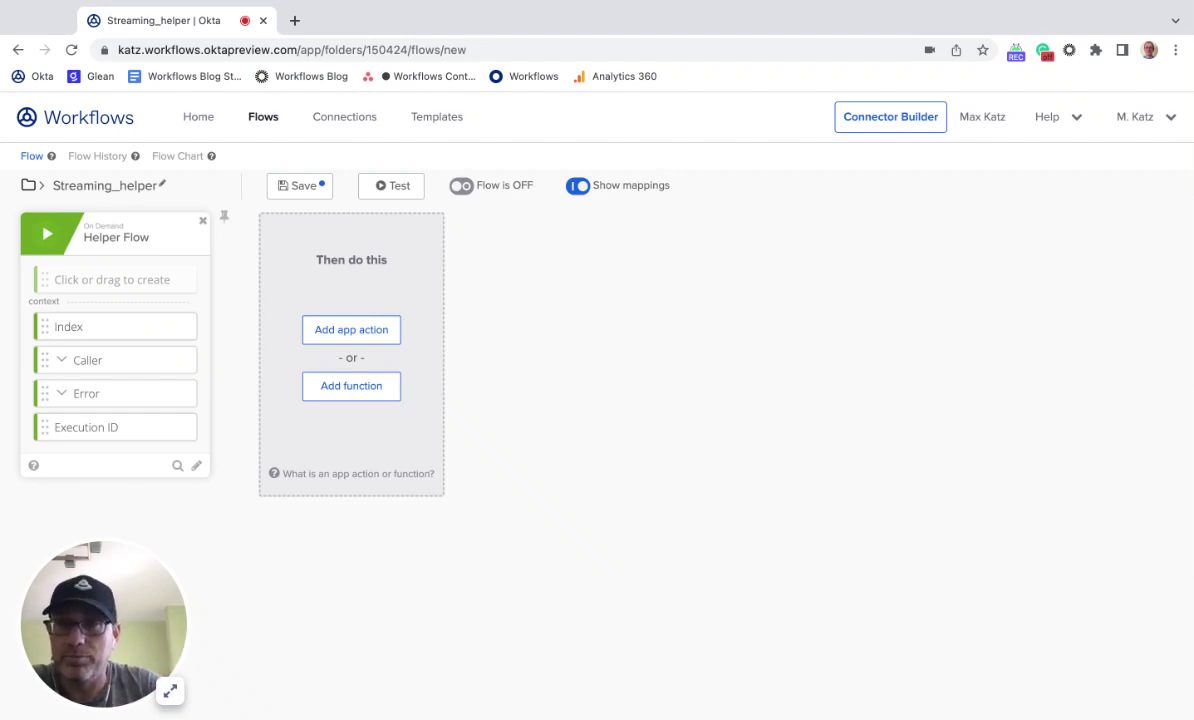
Add a Record input to the Helper Flow card with type Object
click(124, 280)
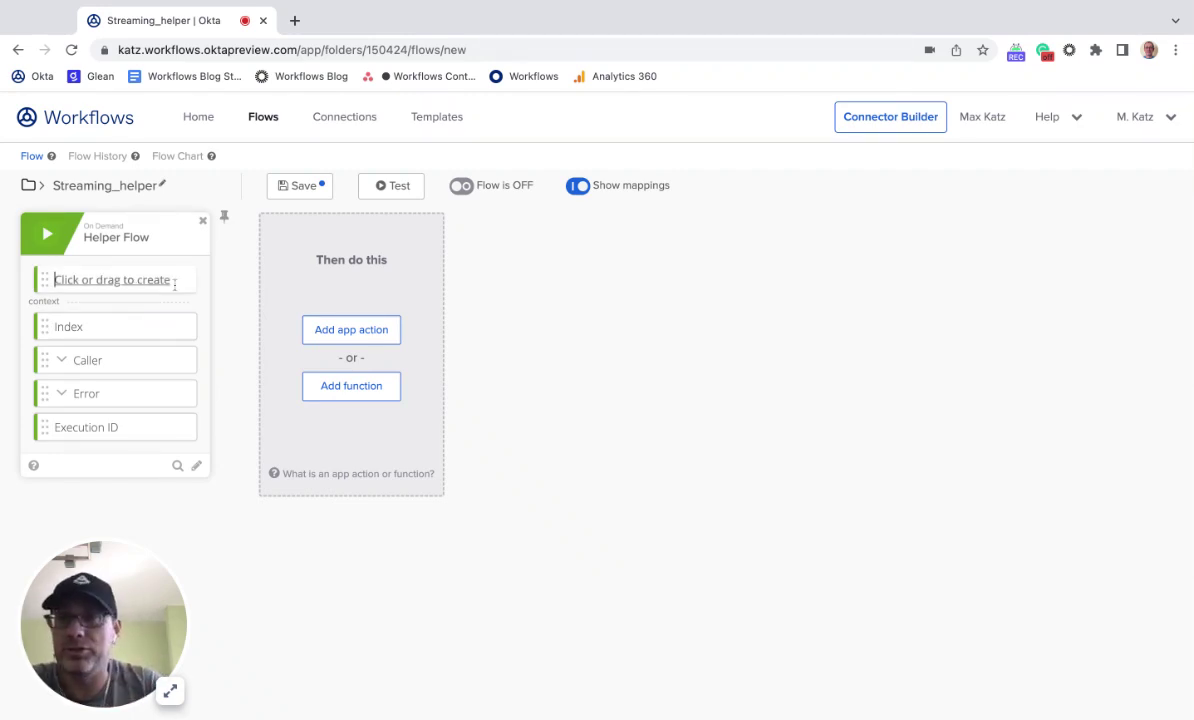
text(Record)
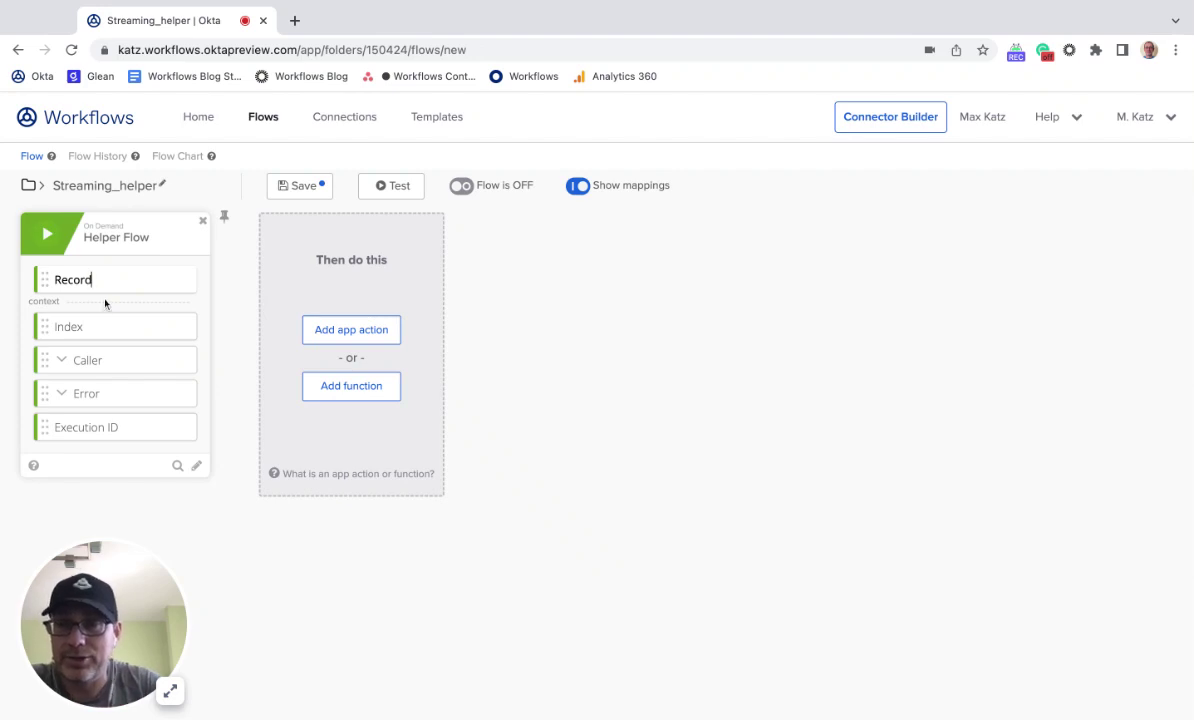
click(203, 286)
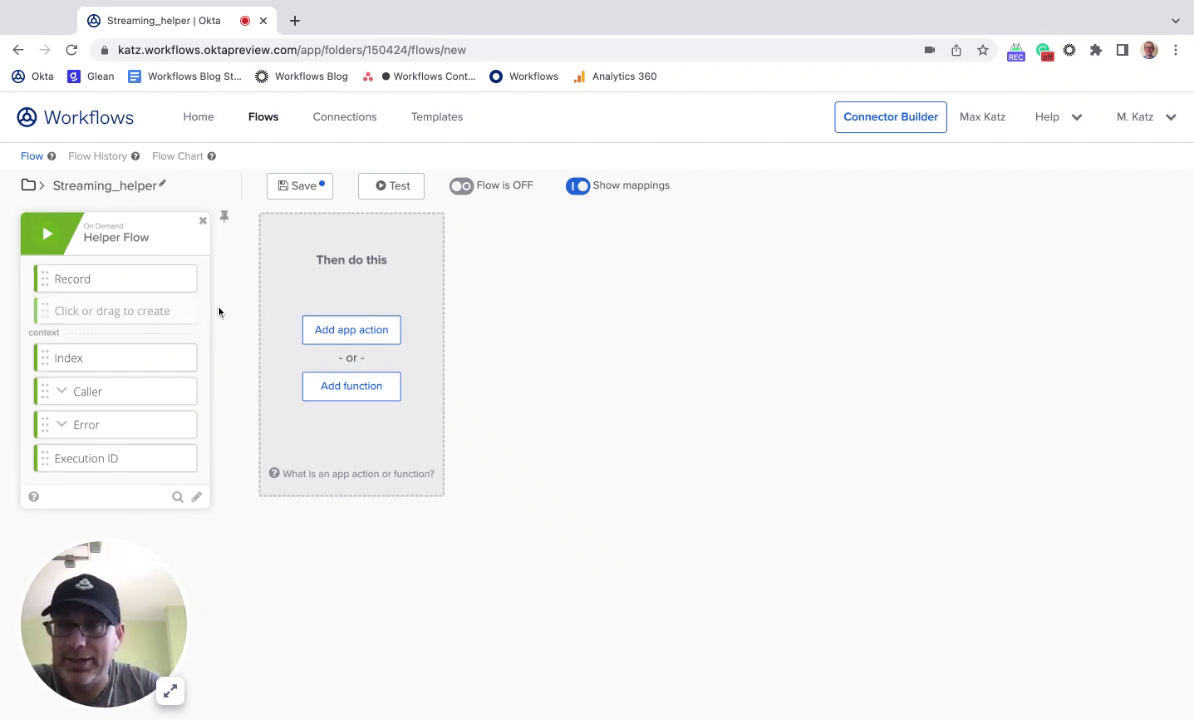
click(184, 279)
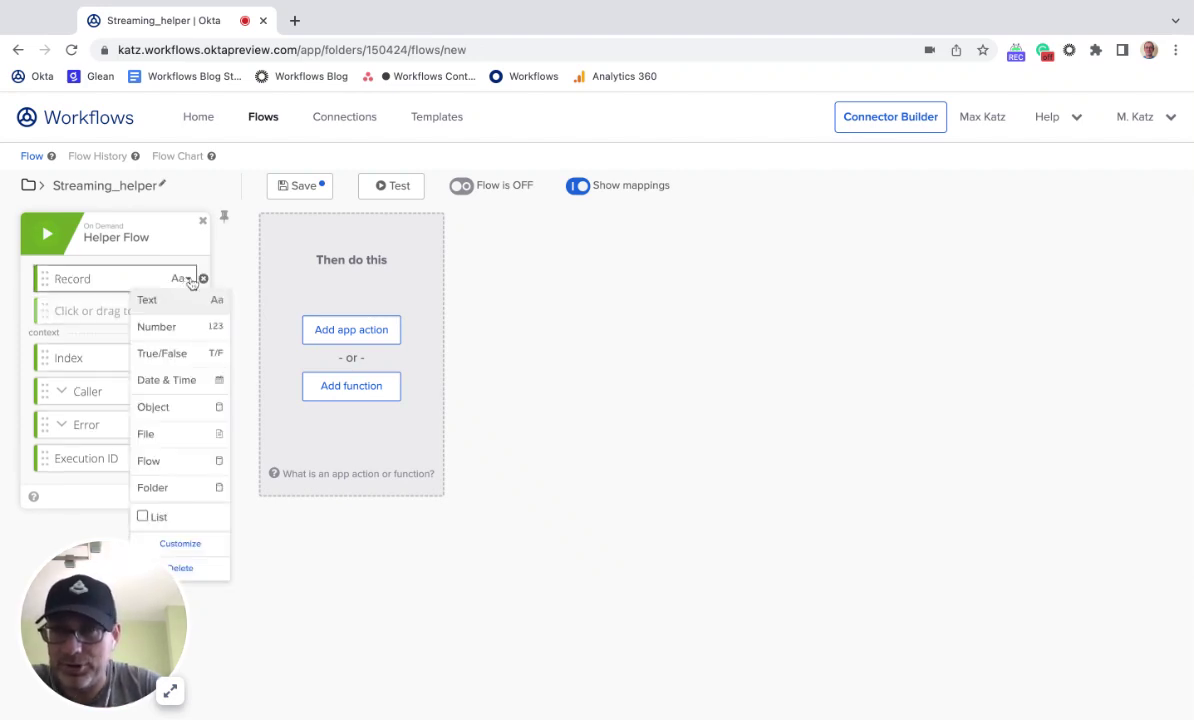
click(170, 404)
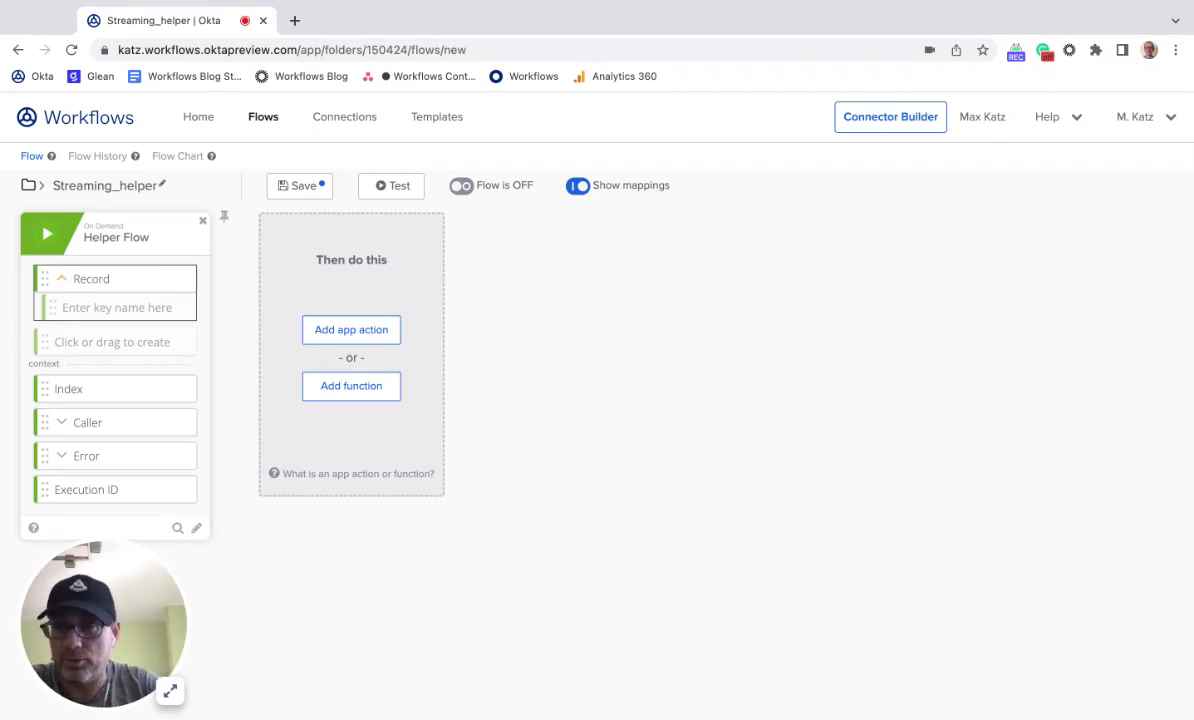
Add a second Object input named State and save the helper flow
click(143, 342)
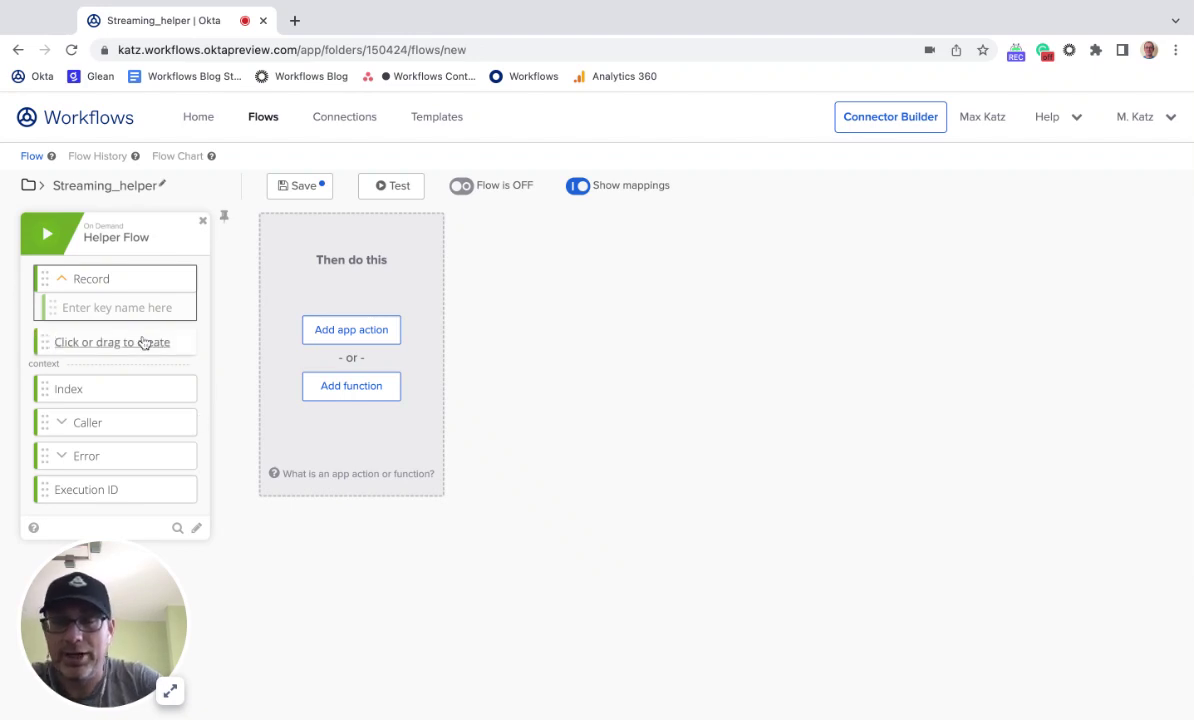
text(State)
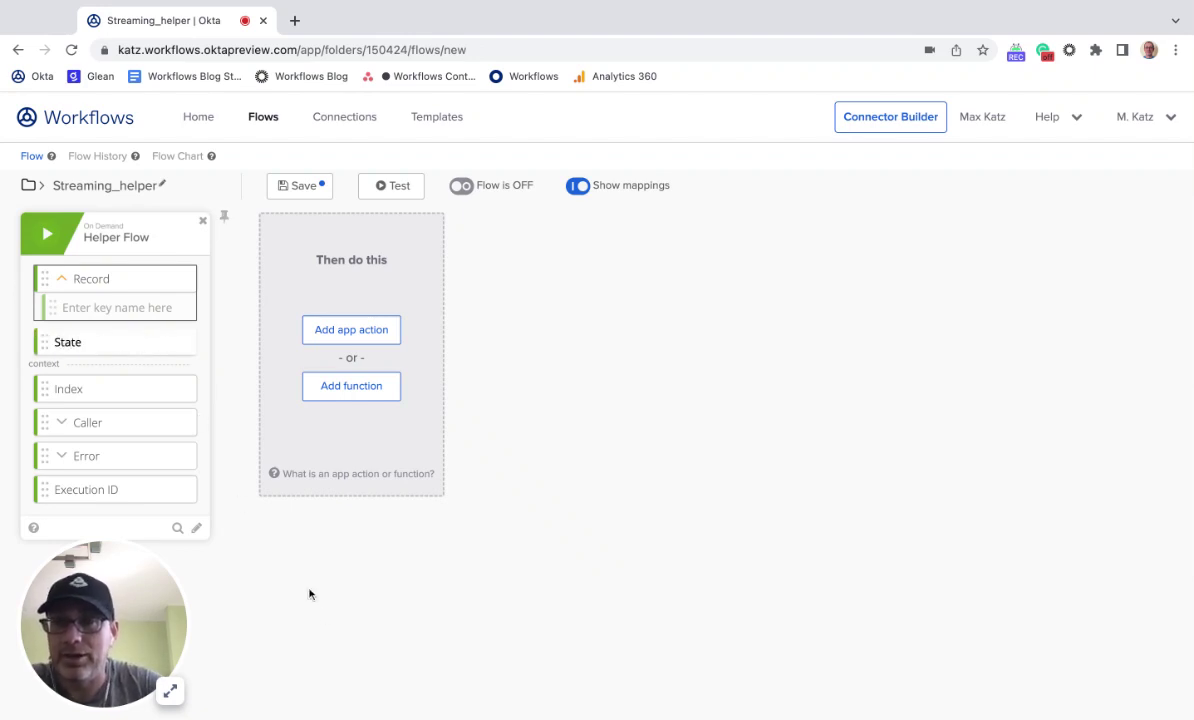
key(Return)
click(181, 343)
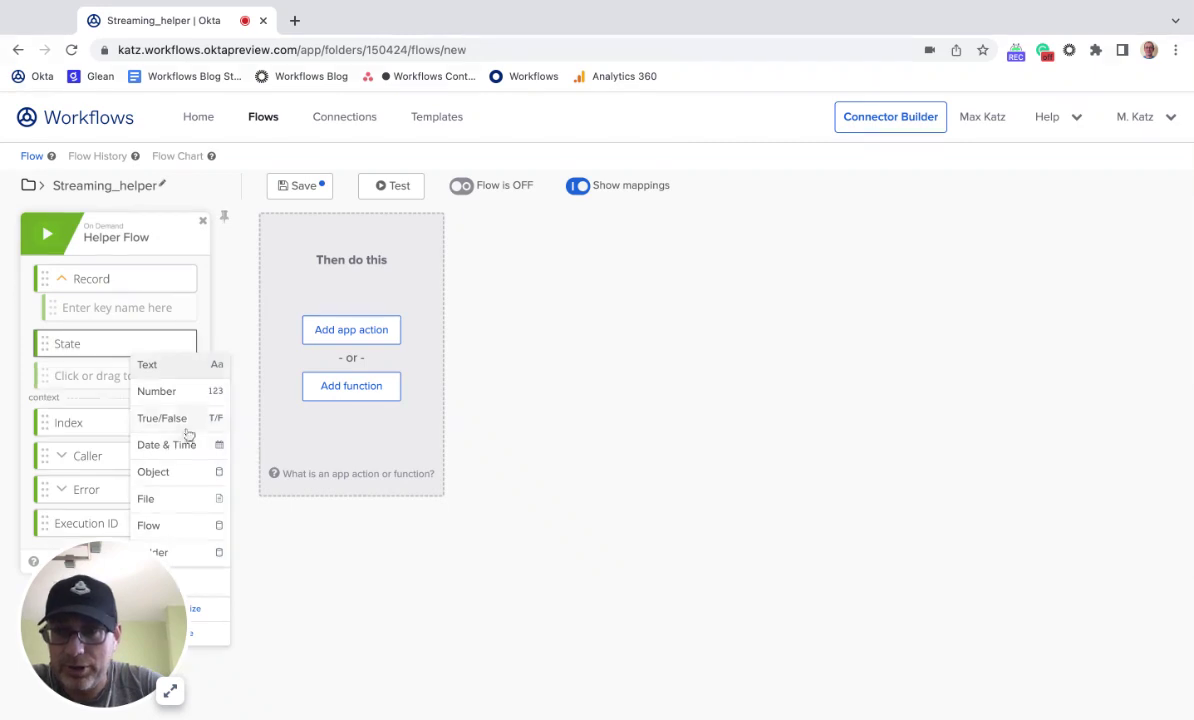
click(190, 472)
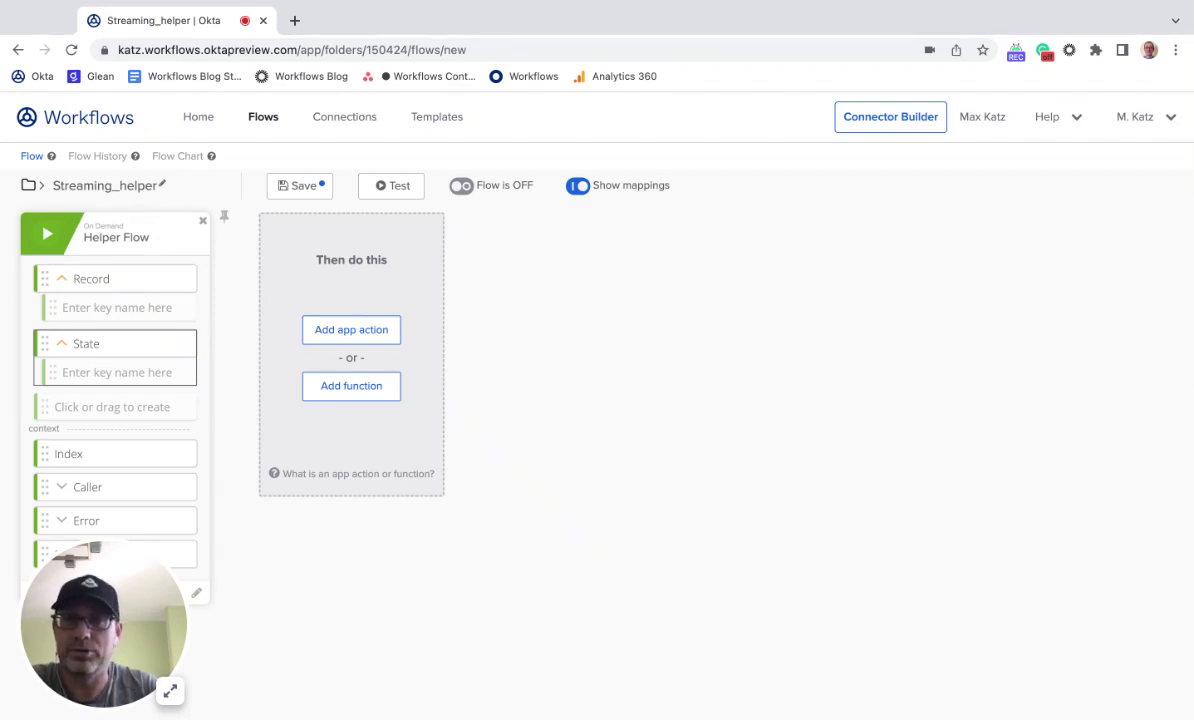
click(300, 190)
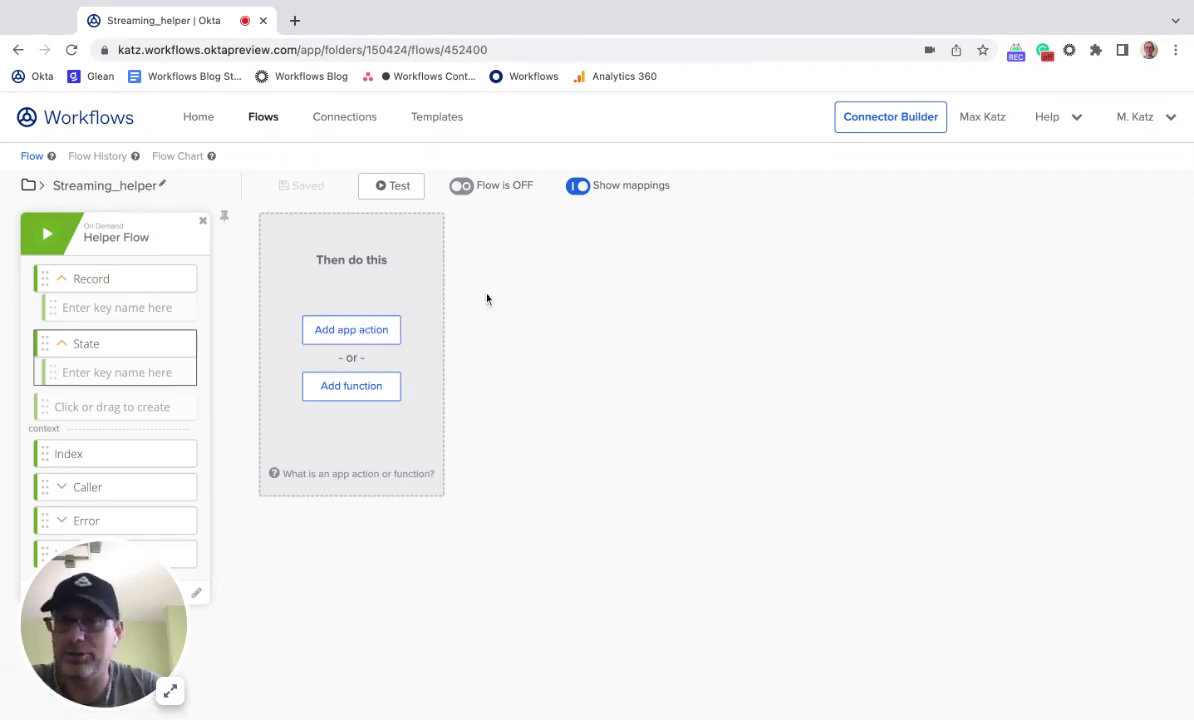
Reopen Streaming_main from the Streaming folder and show the List Users with Search result options
click(264, 122)
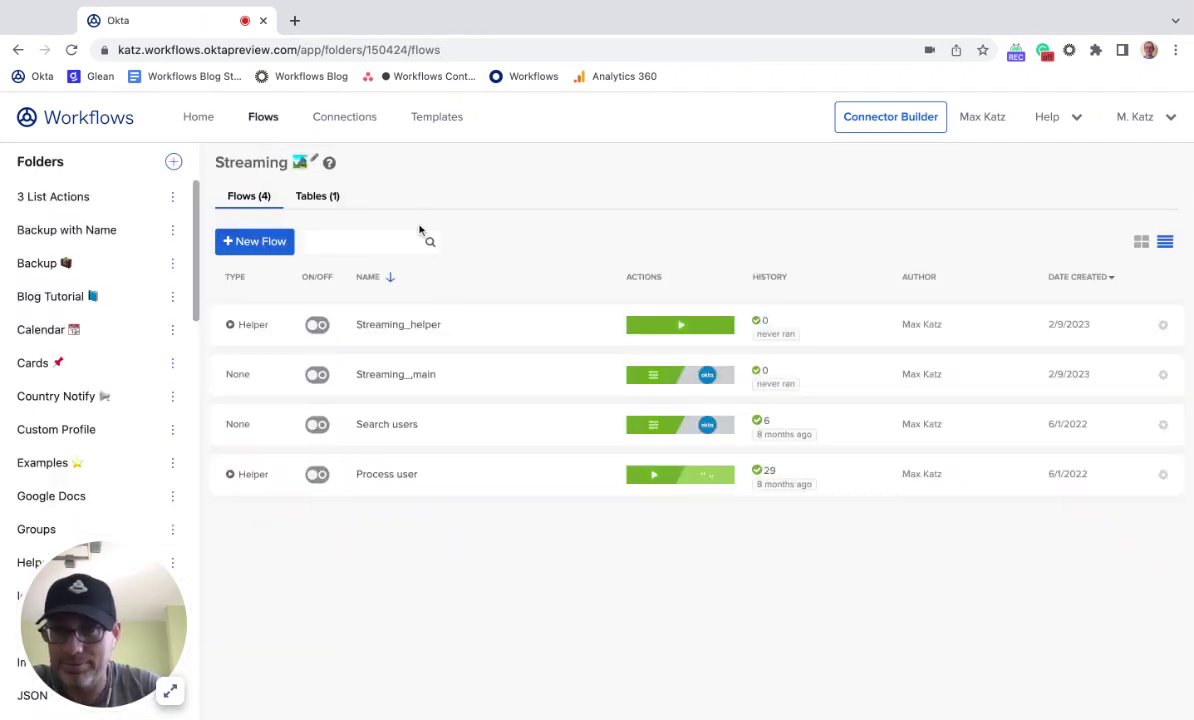
click(371, 375)
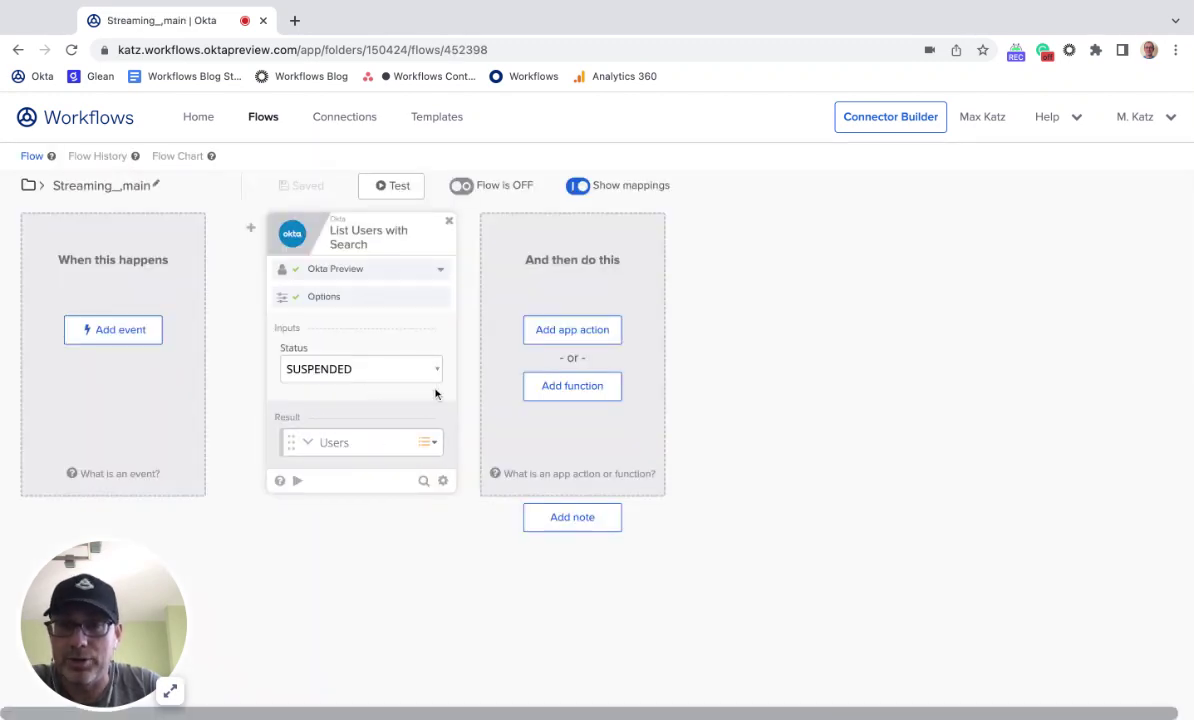
click(416, 300)
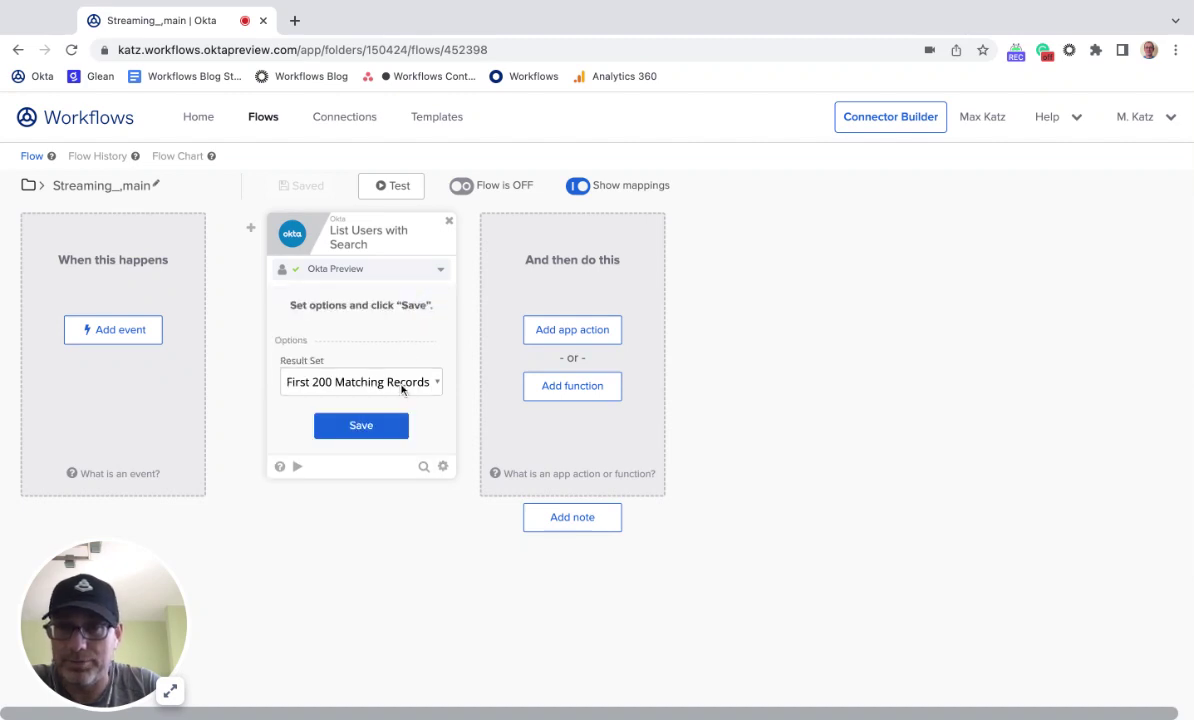
Switch the search card to streaming results and drop the Activated and Created inputs
click(365, 428)
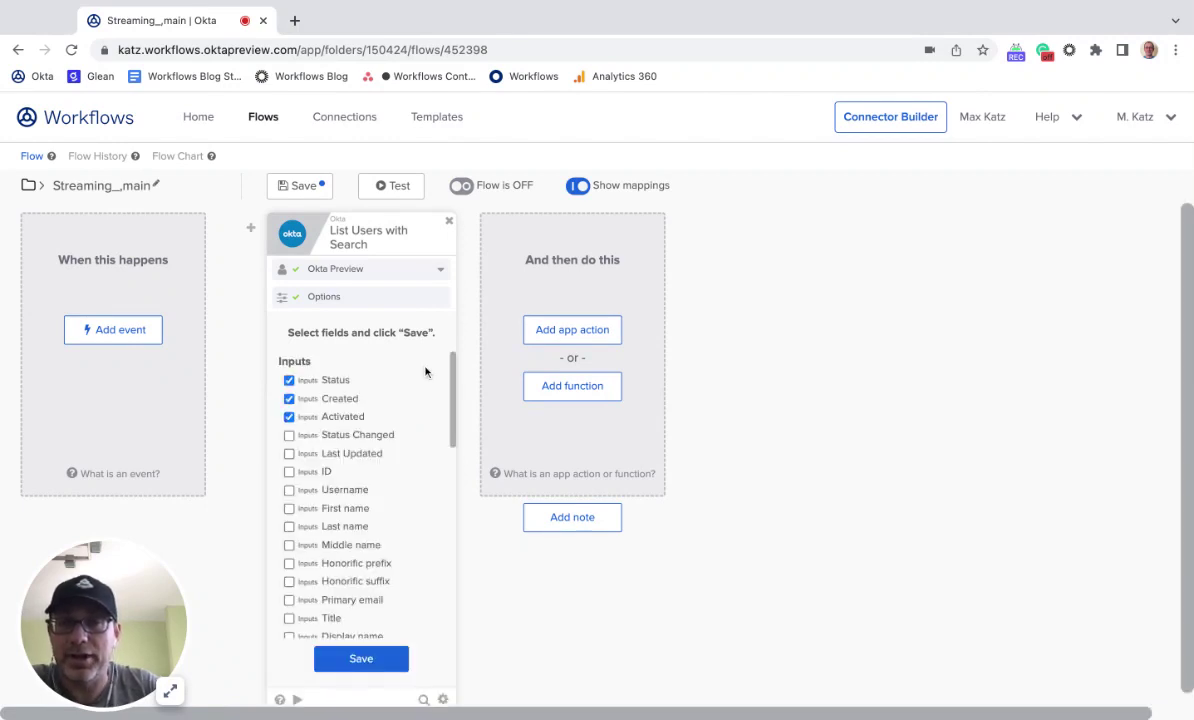
click(327, 417)
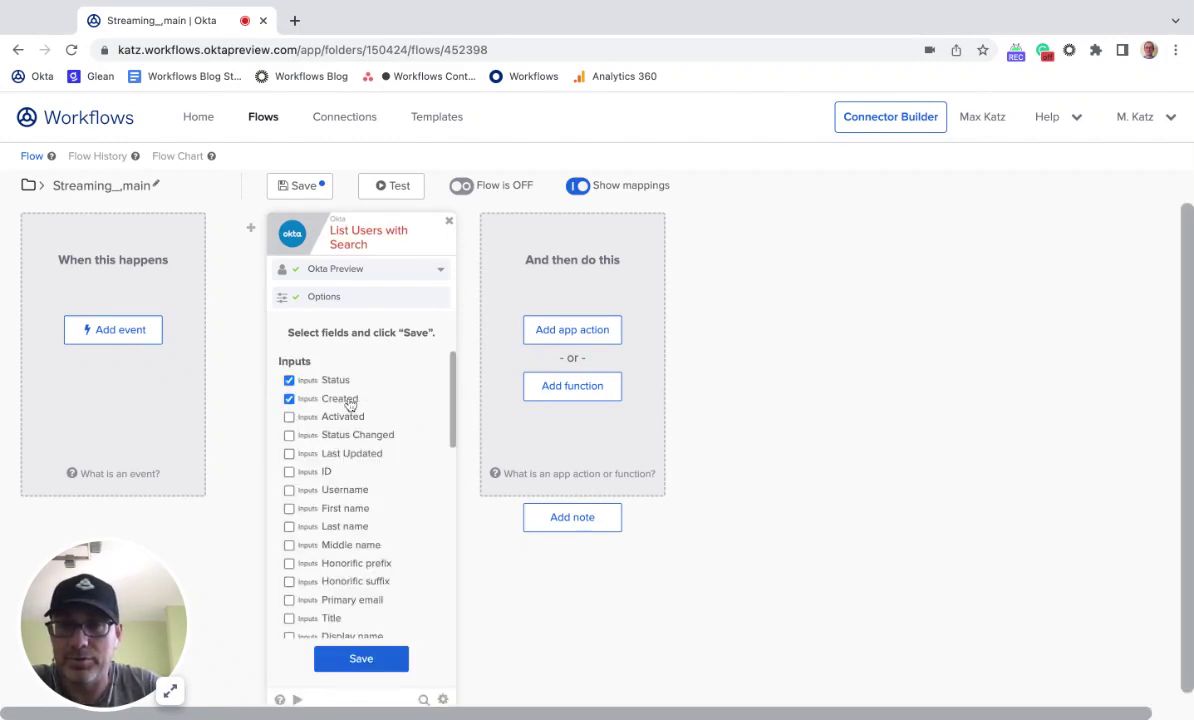
click(345, 400)
click(384, 660)
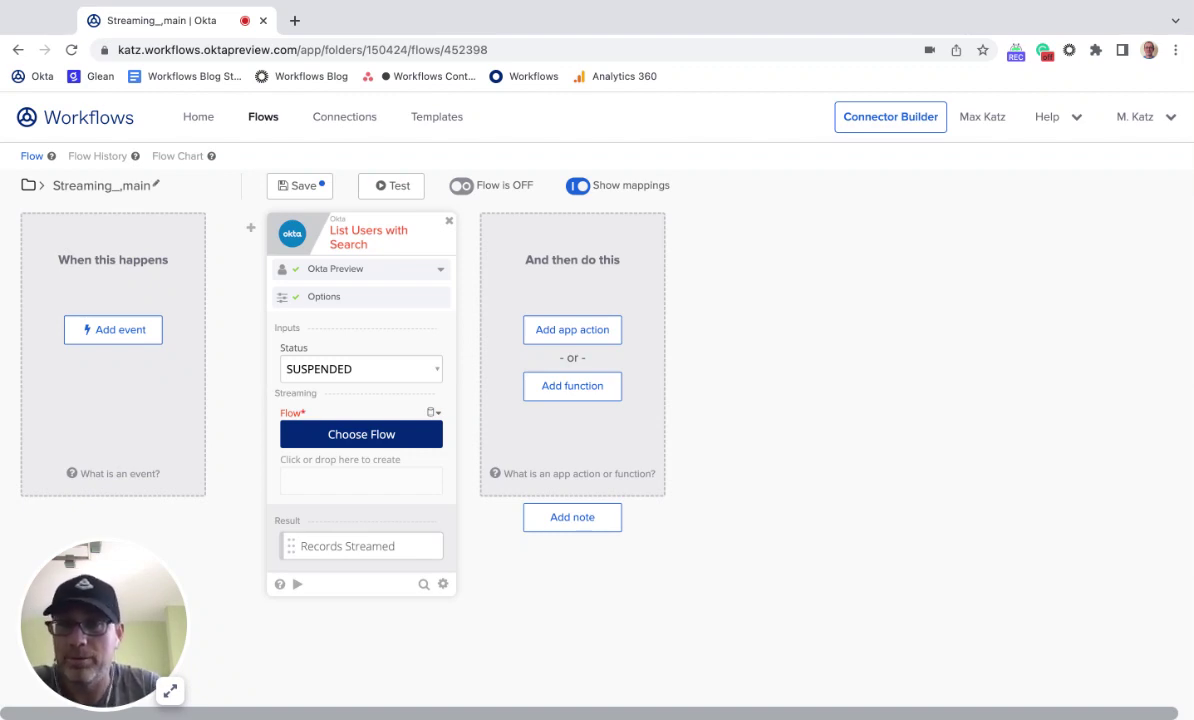
Set the search card's Flow input to Streaming_helper from the Streaming folder
click(361, 443)
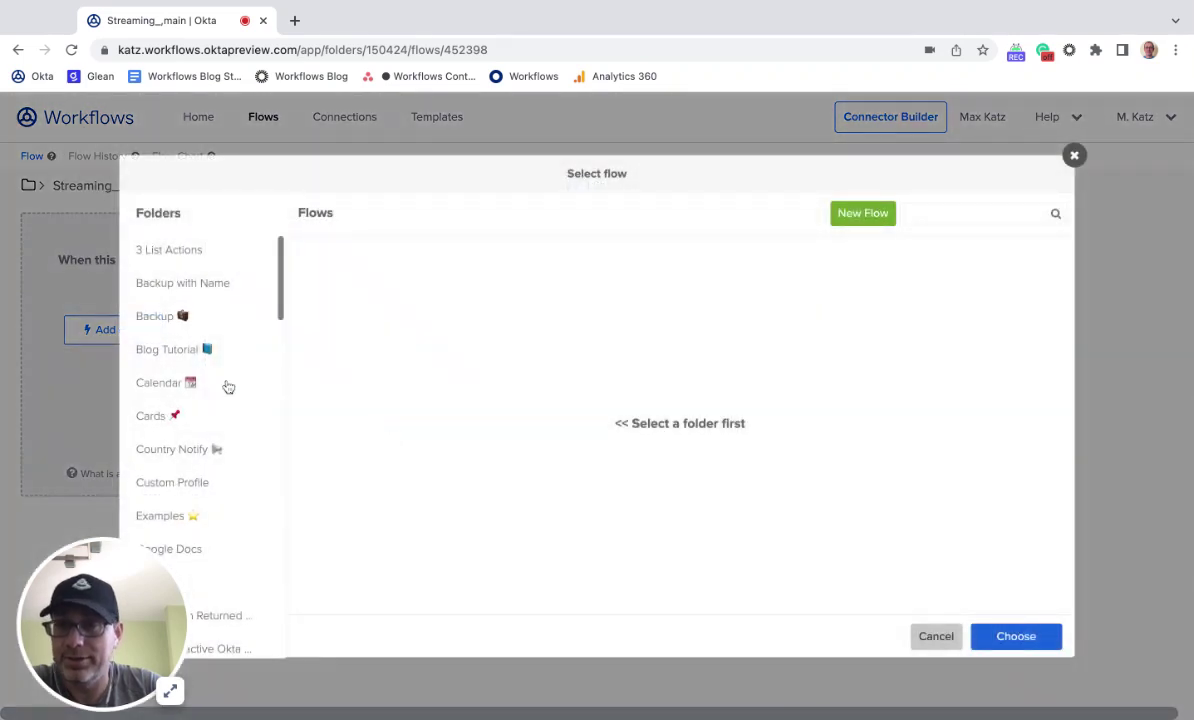
scroll(224, 386, down, 3)
scroll(228, 387, down, 6)
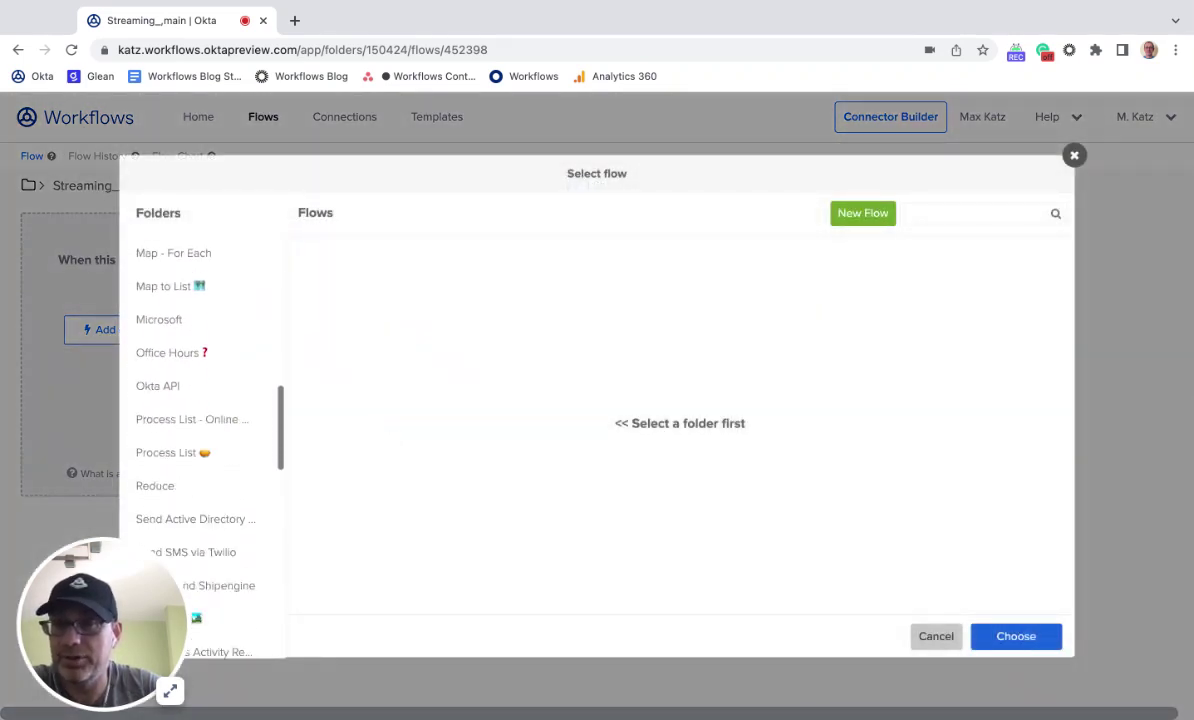
scroll(172, 347, down, 5)
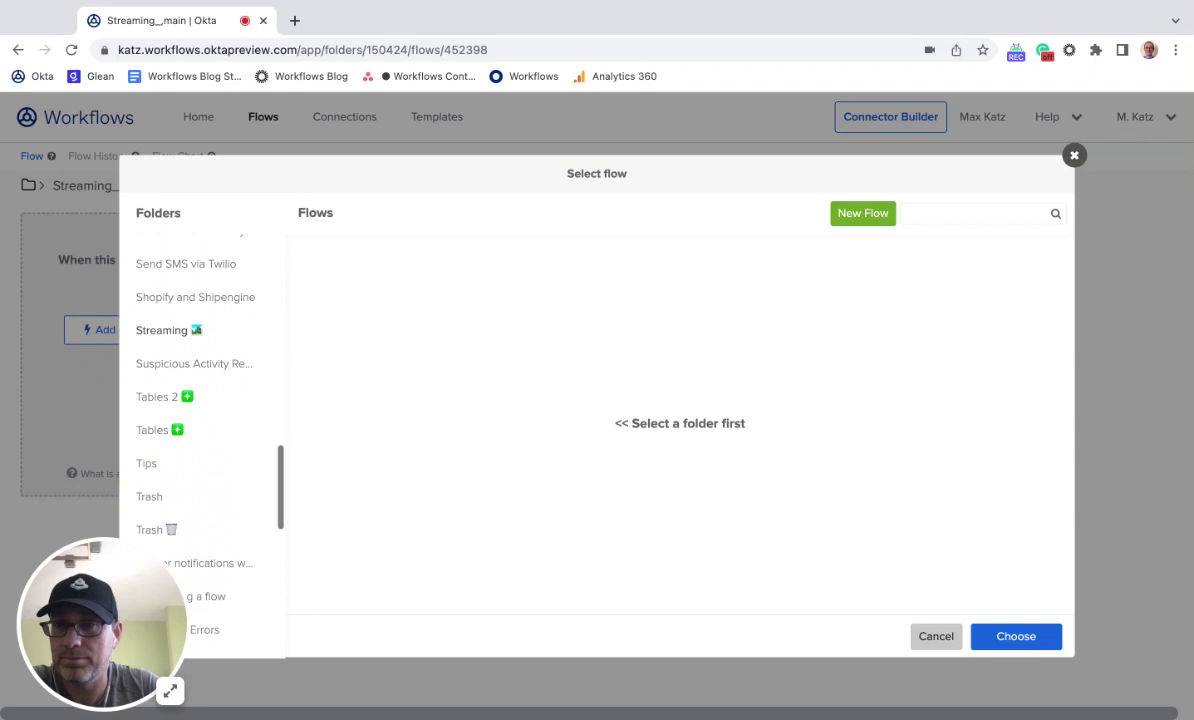
click(172, 345)
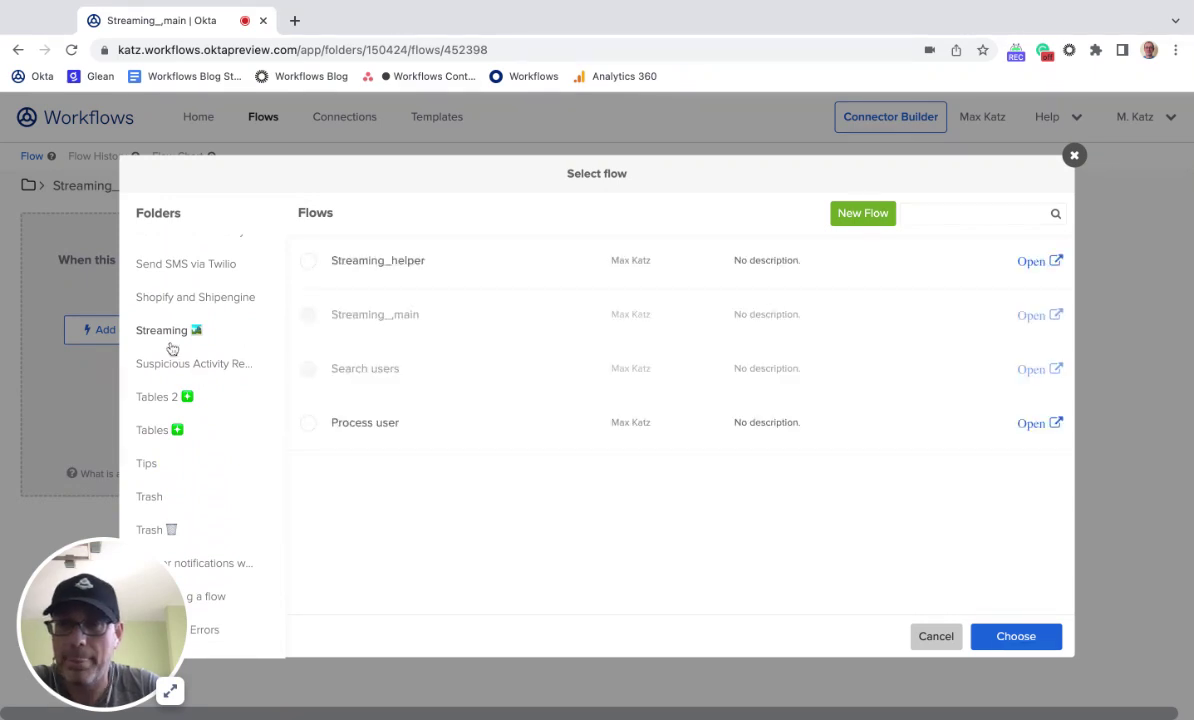
click(405, 260)
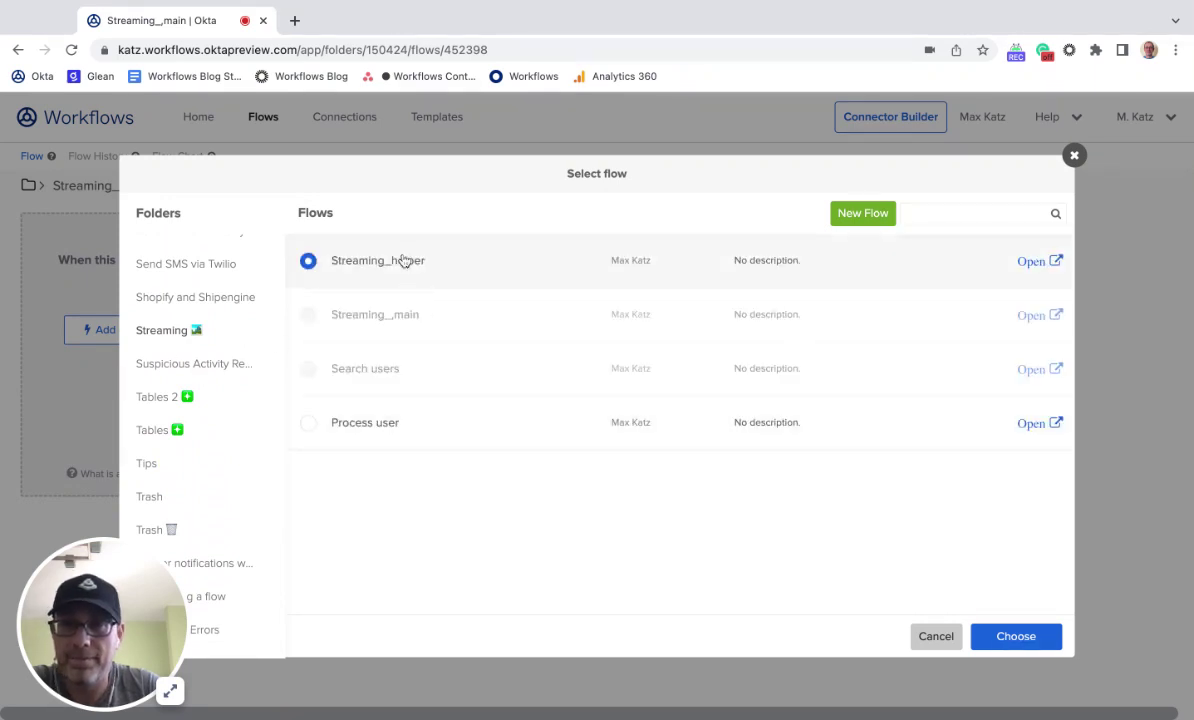
click(1016, 637)
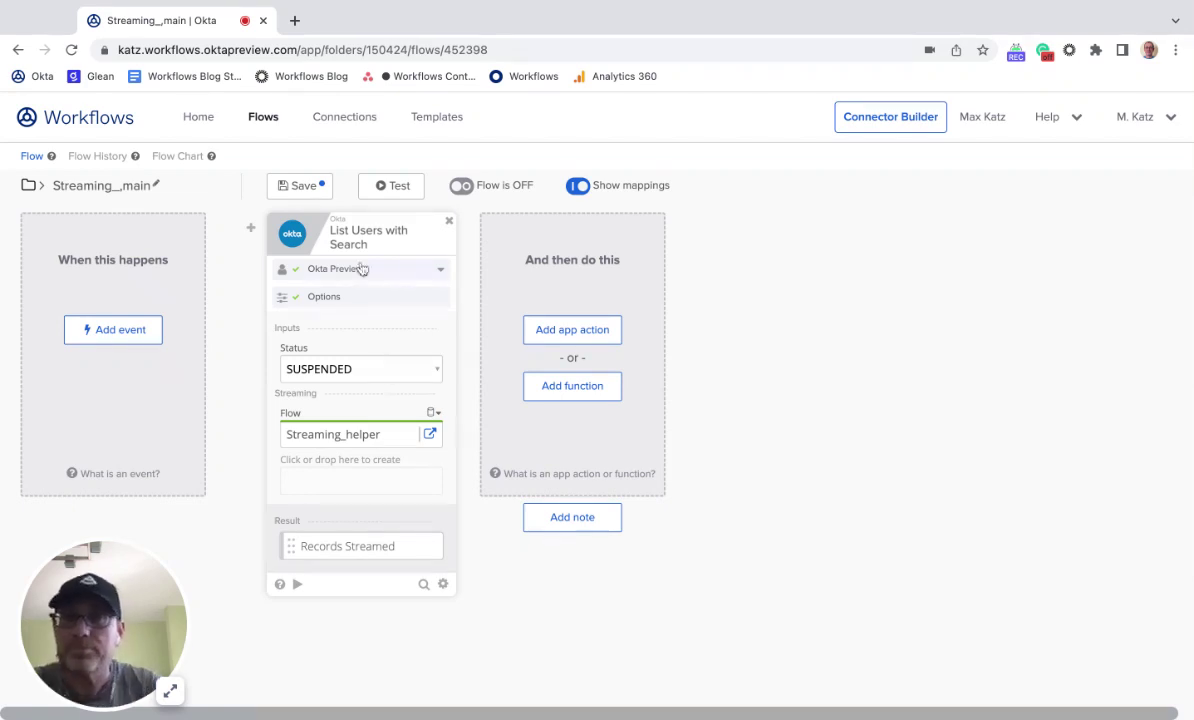
Save Streaming_main, turn Streaming_helper on in its own tab, and return to the main flow
click(292, 186)
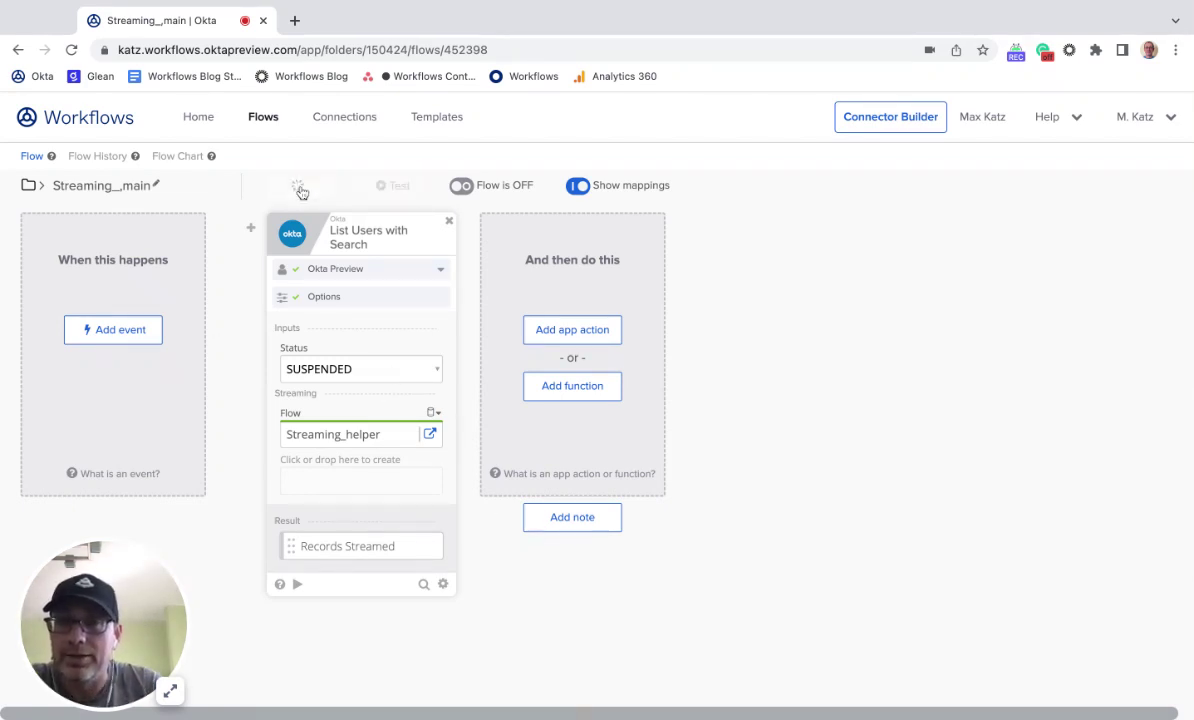
click(430, 435)
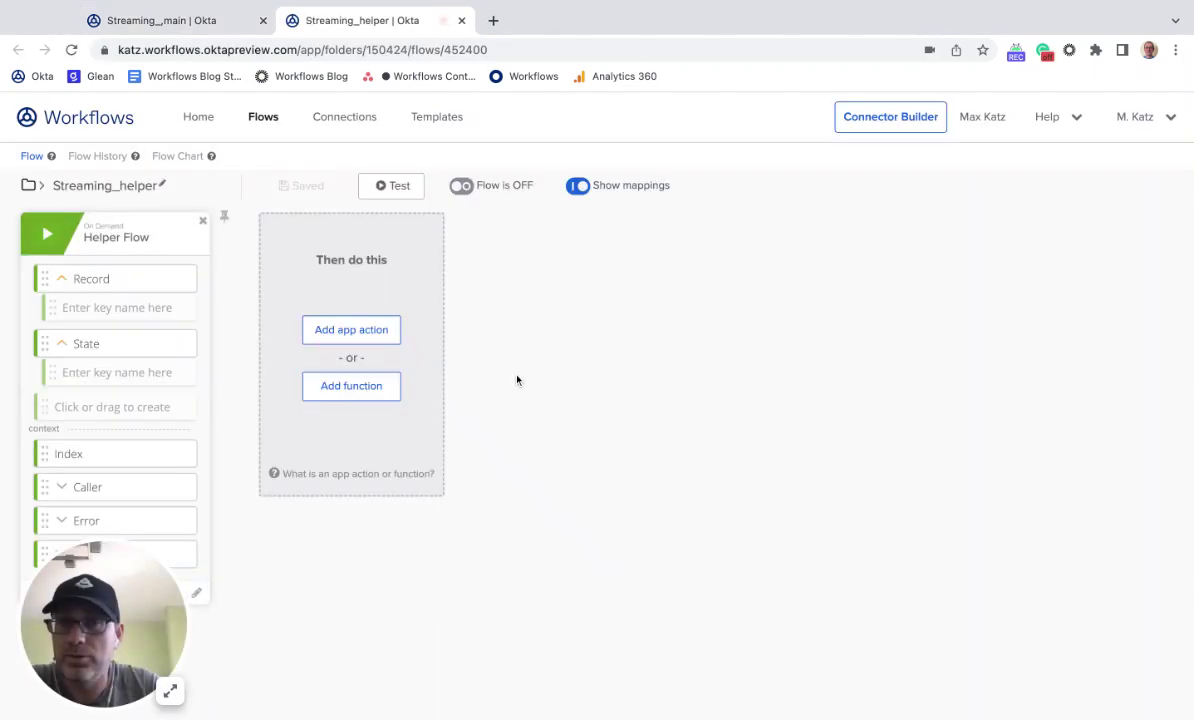
click(466, 188)
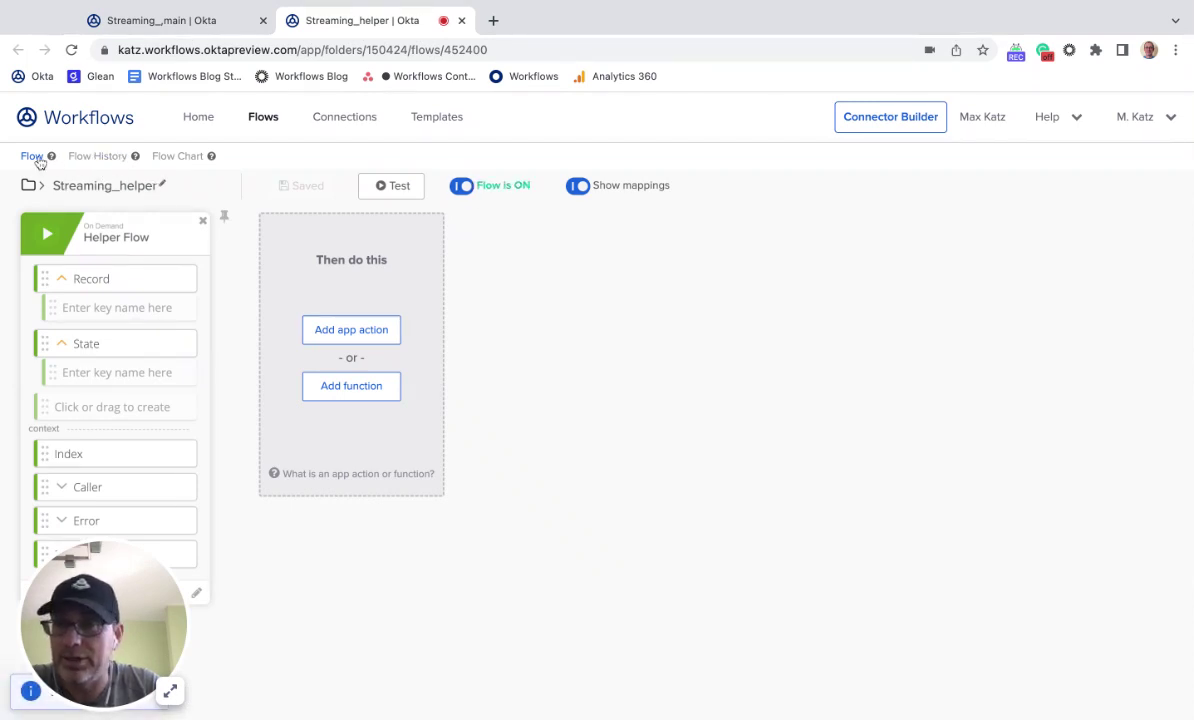
click(77, 190)
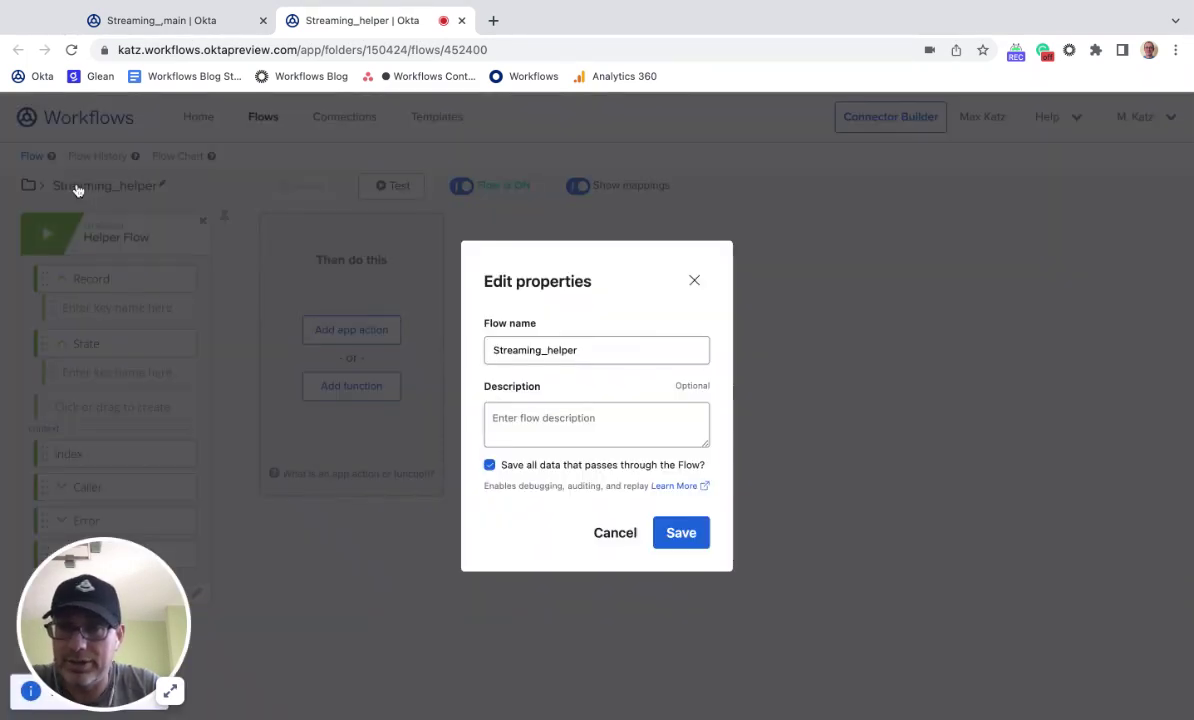
click(640, 532)
click(165, 22)
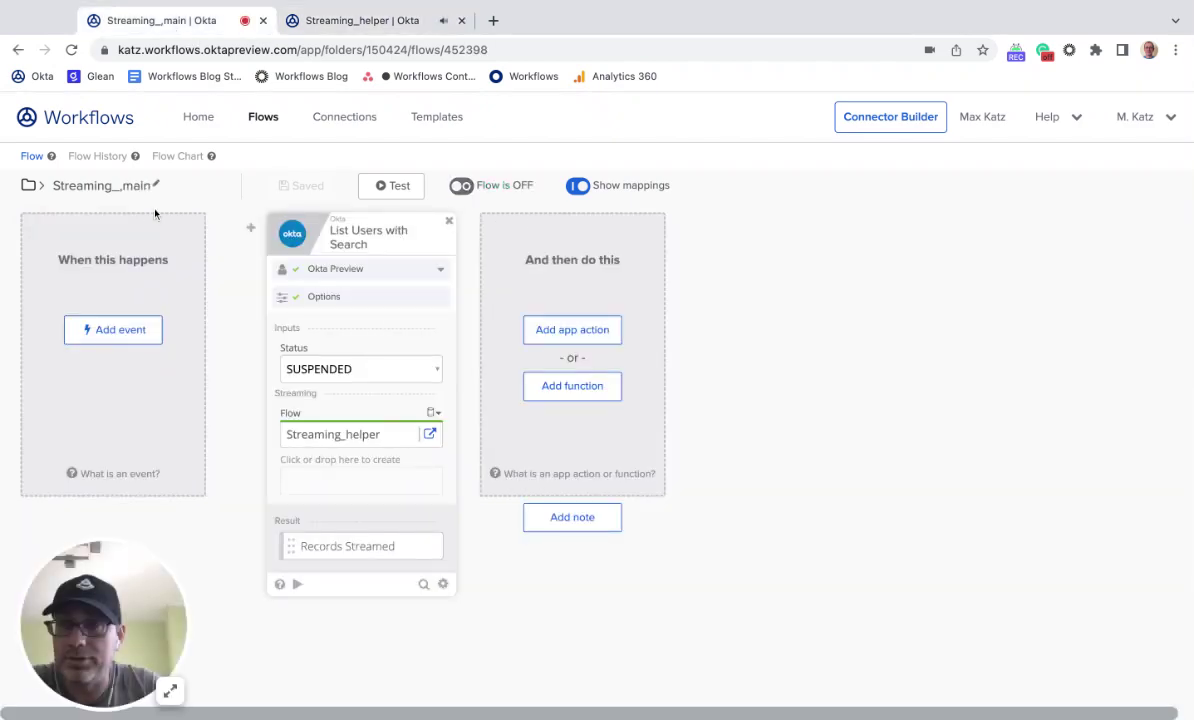
Save Streaming_main's properties, switch the flow on, and run a test
click(117, 184)
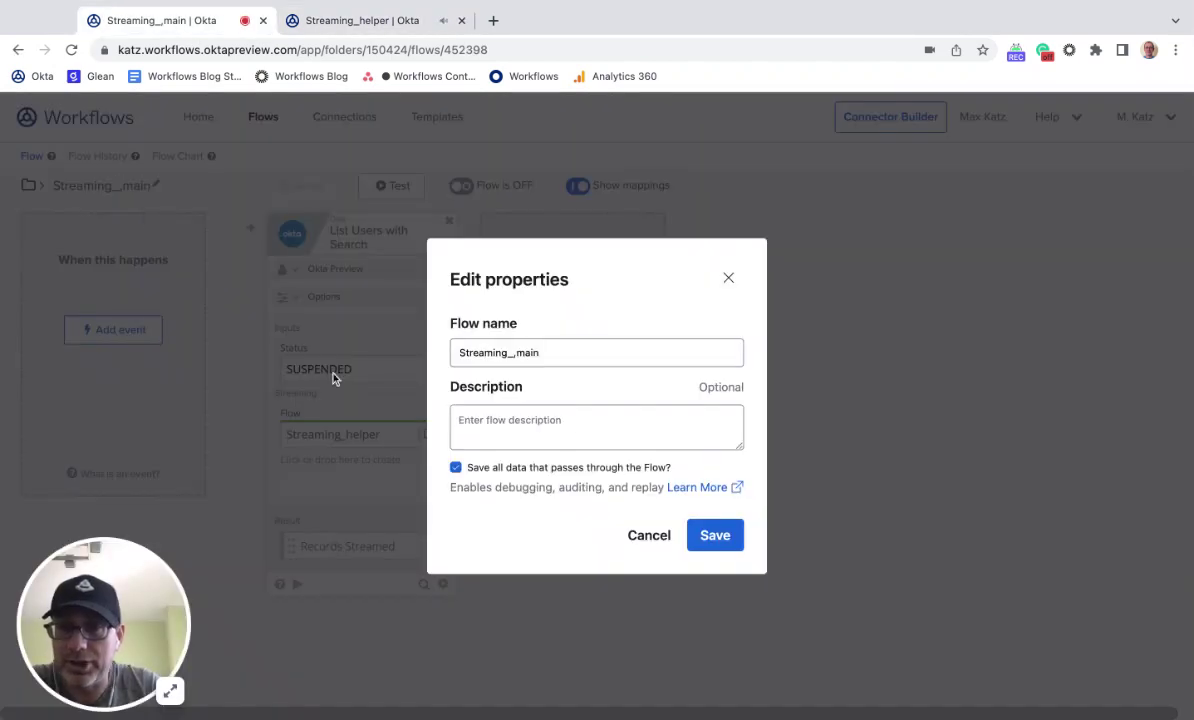
click(714, 540)
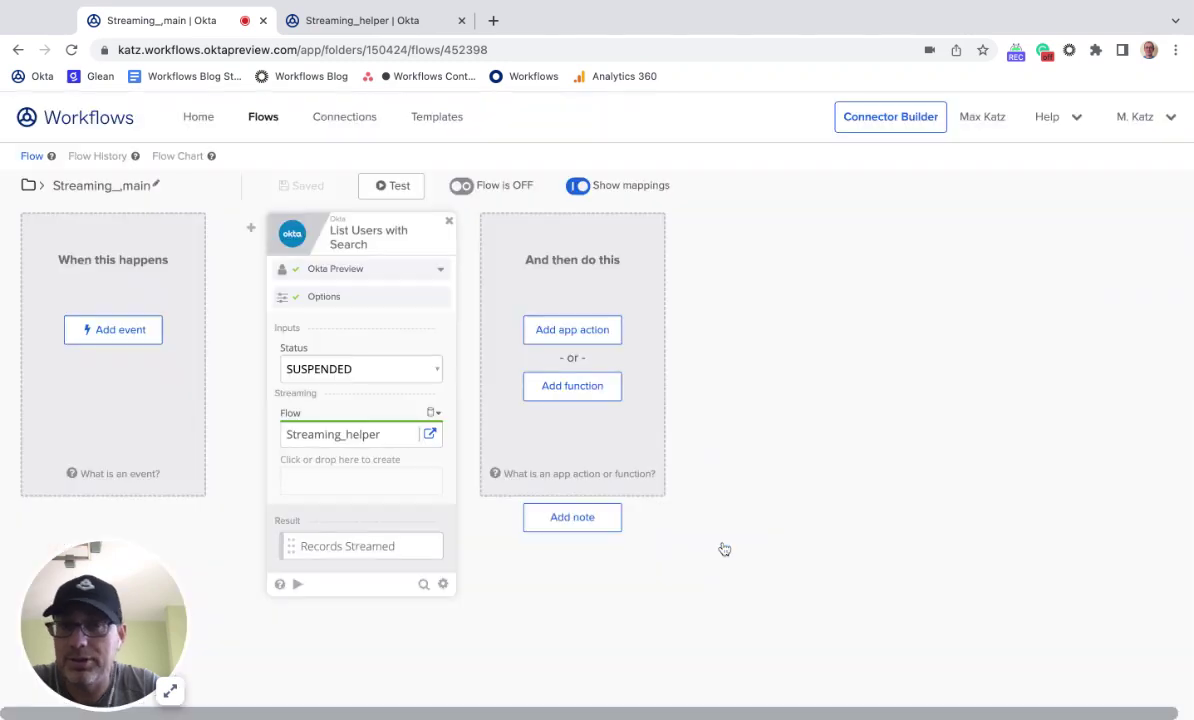
click(462, 186)
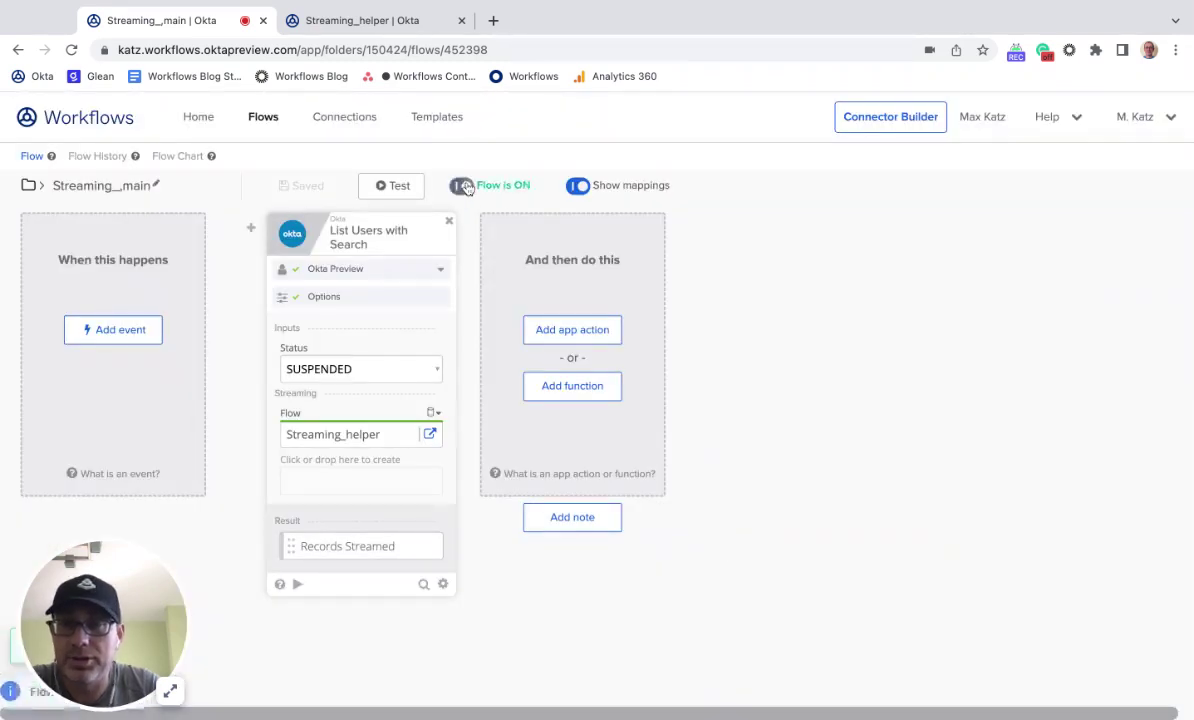
click(400, 187)
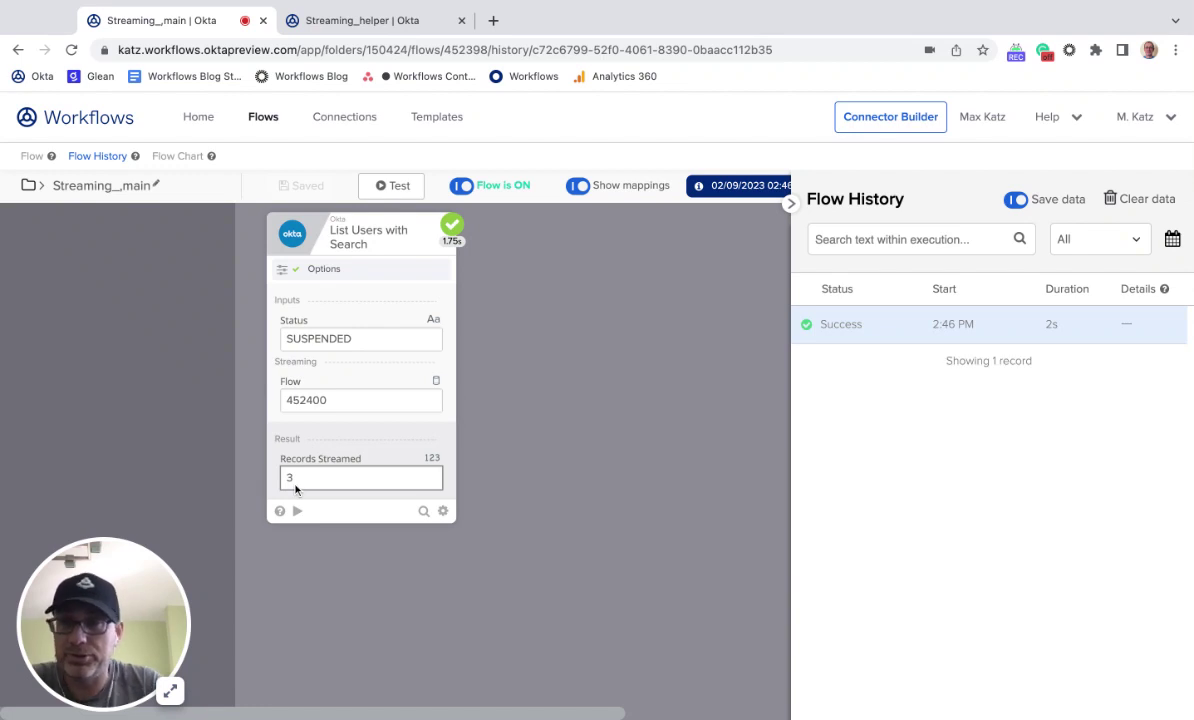
Inspect each helper run's Record details in Streaming_helper's Flow History, one run at a time
click(380, 24)
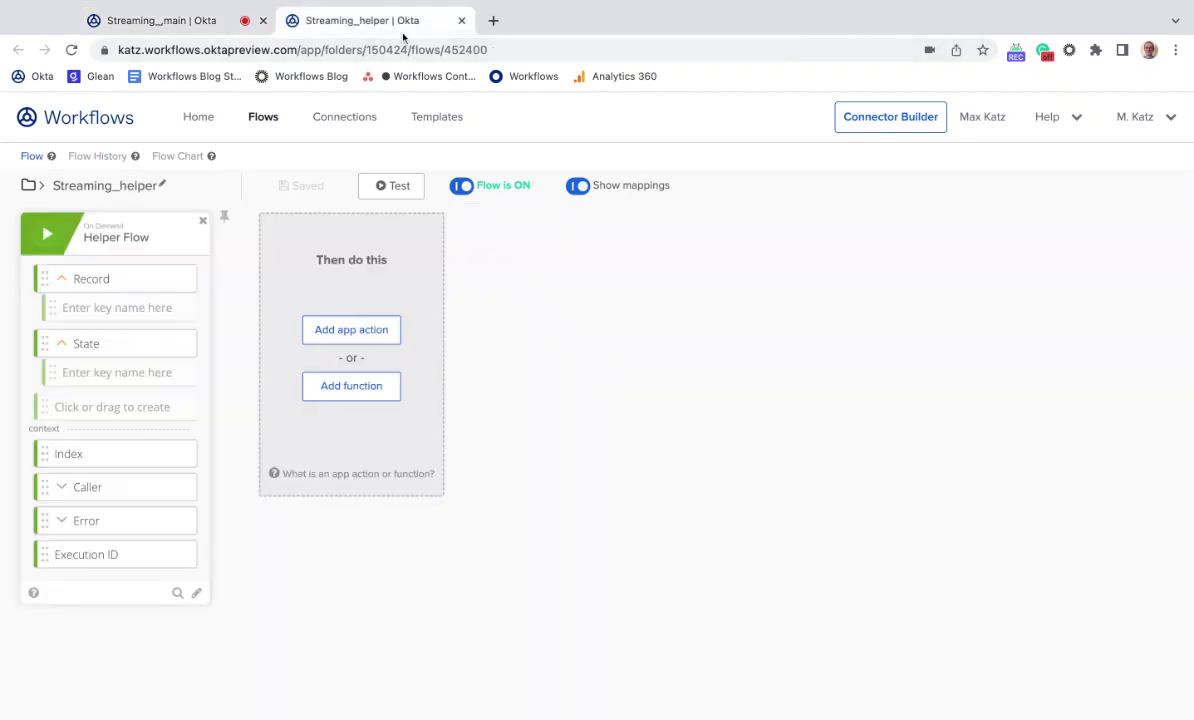
click(93, 158)
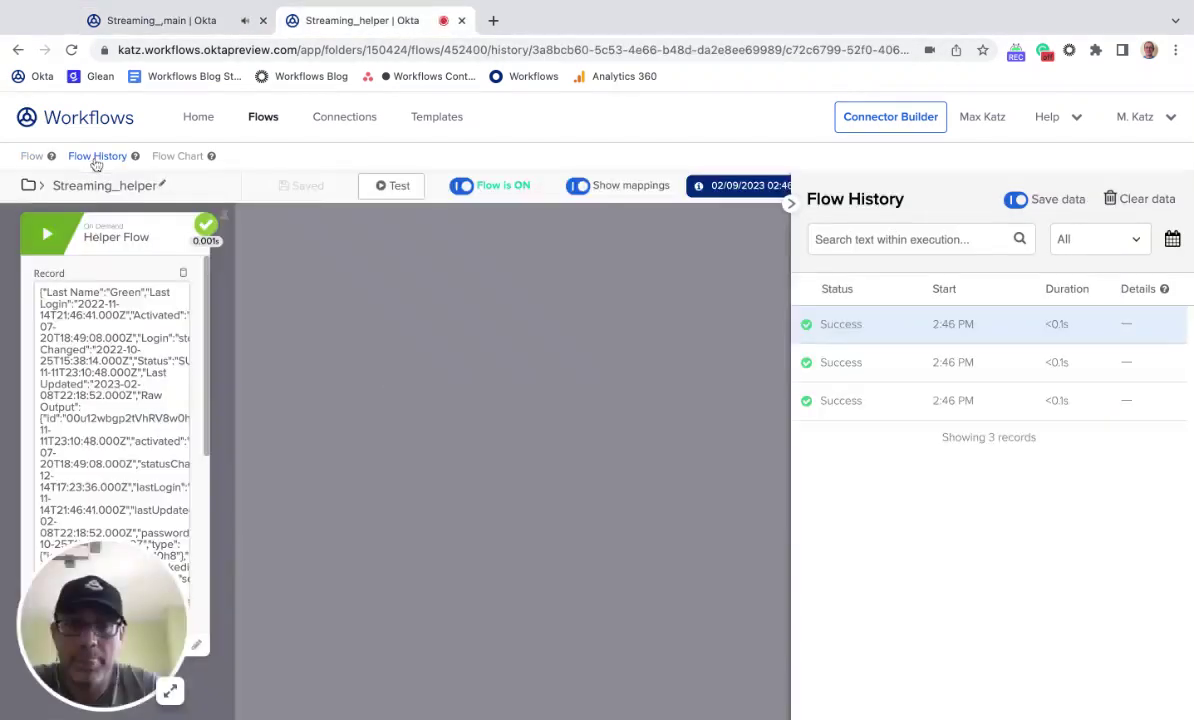
click(835, 372)
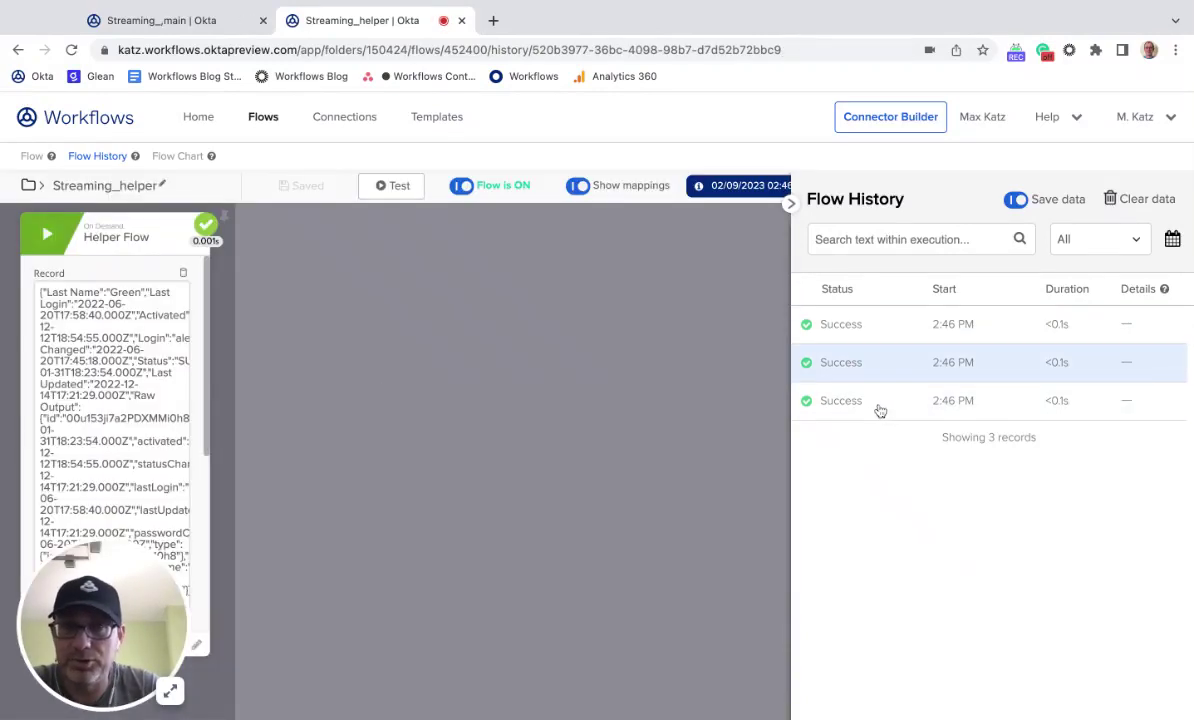
click(878, 405)
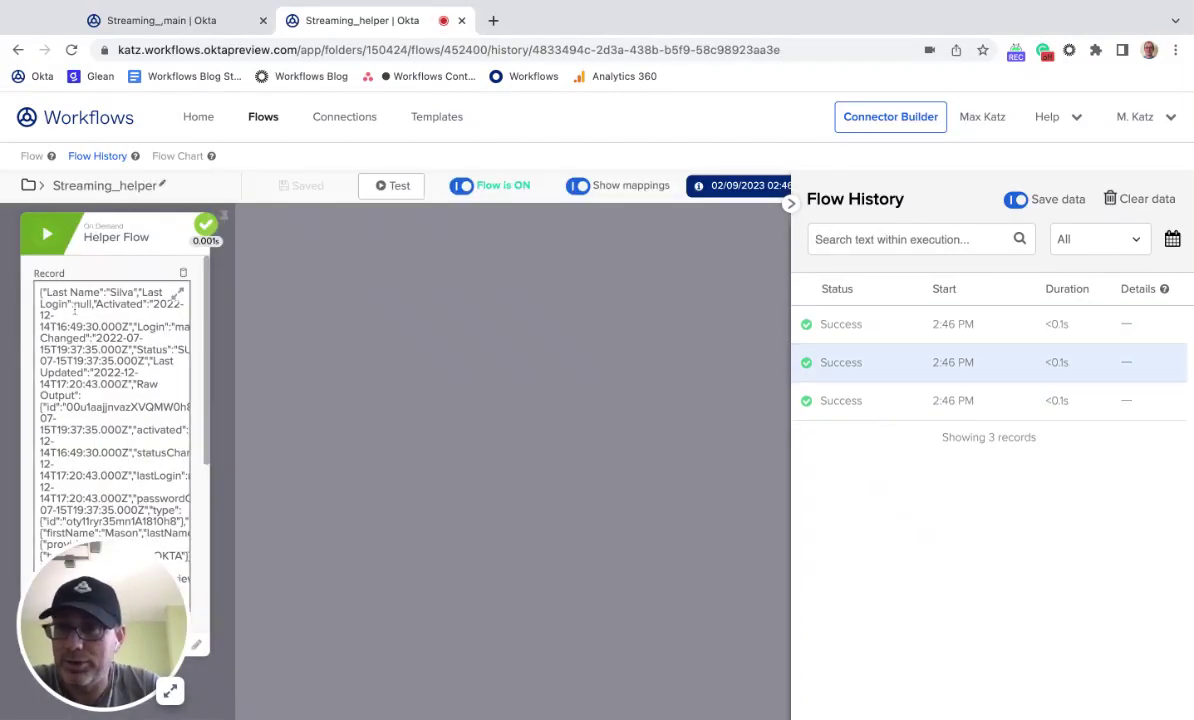
click(170, 286)
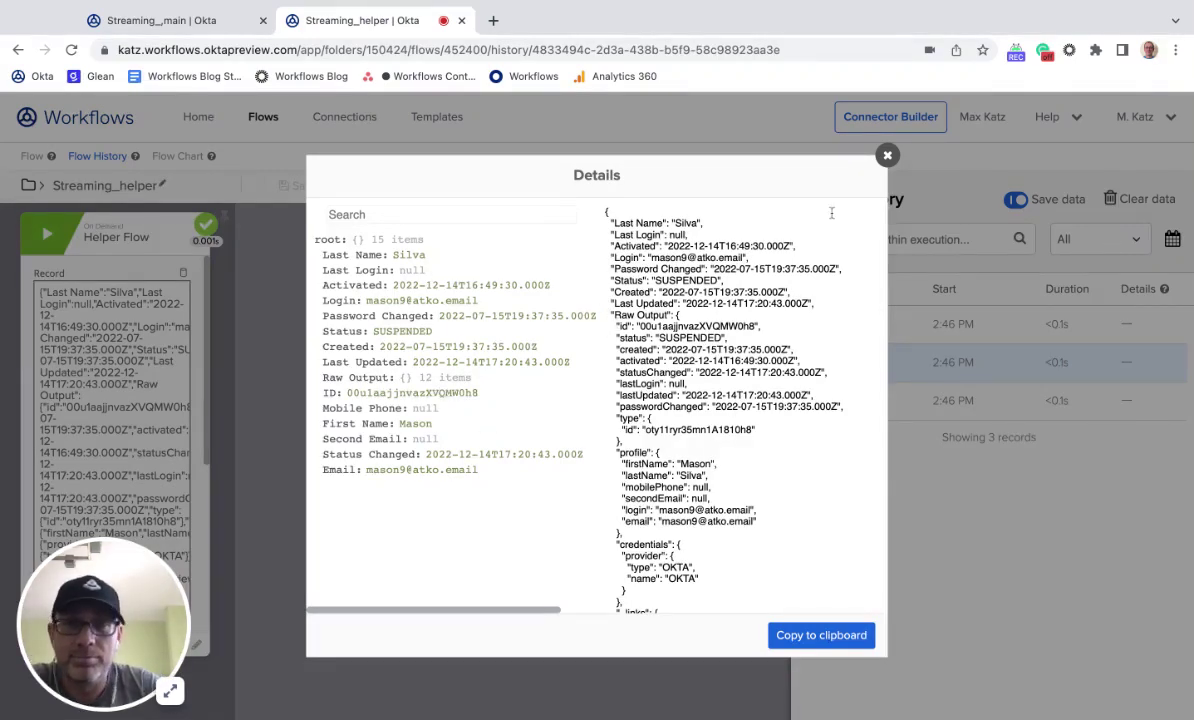
click(887, 155)
click(889, 332)
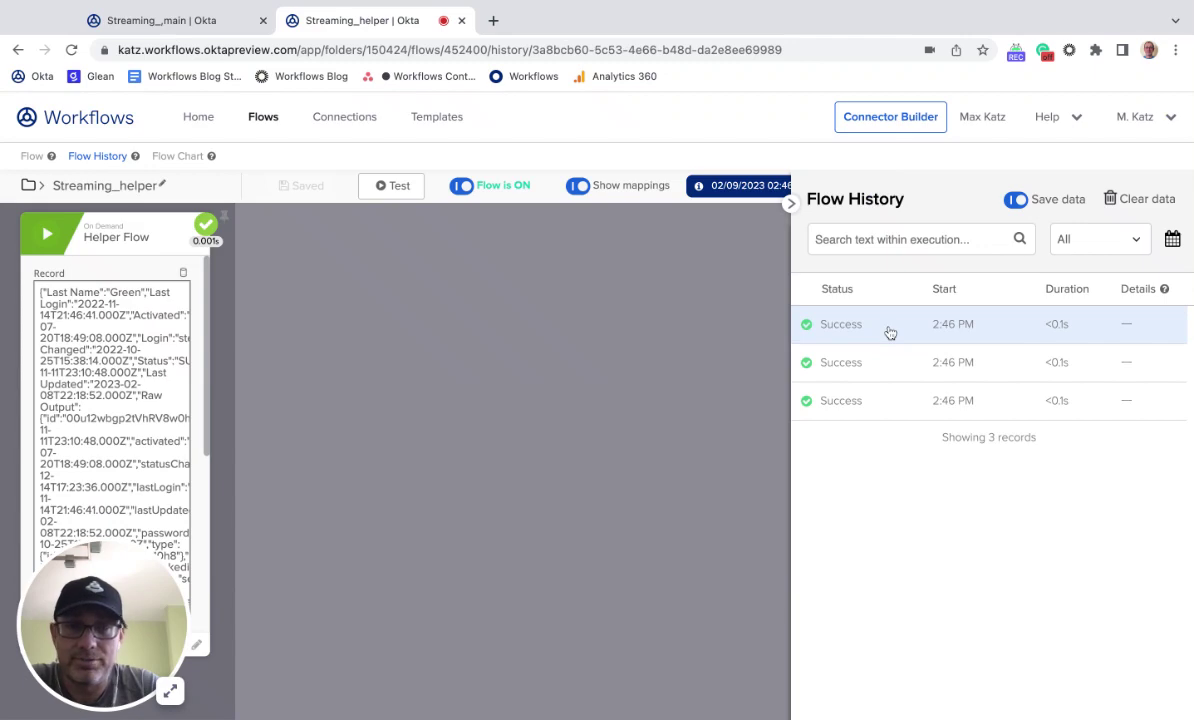
click(190, 320)
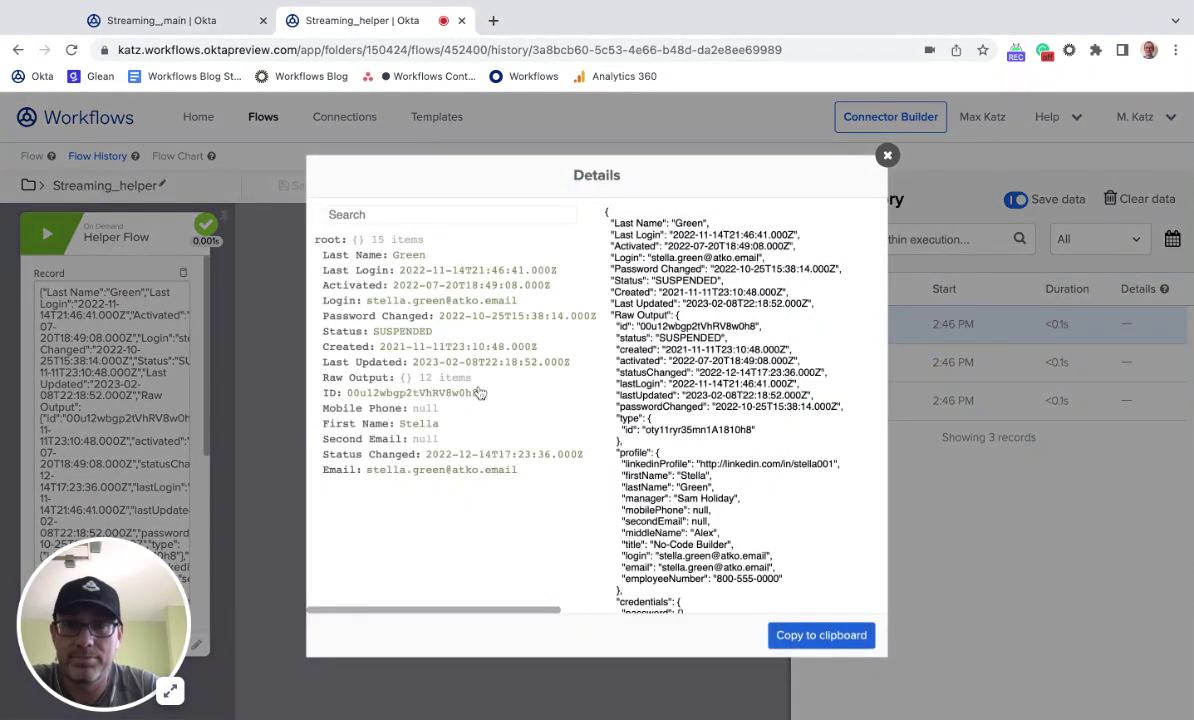
click(887, 155)
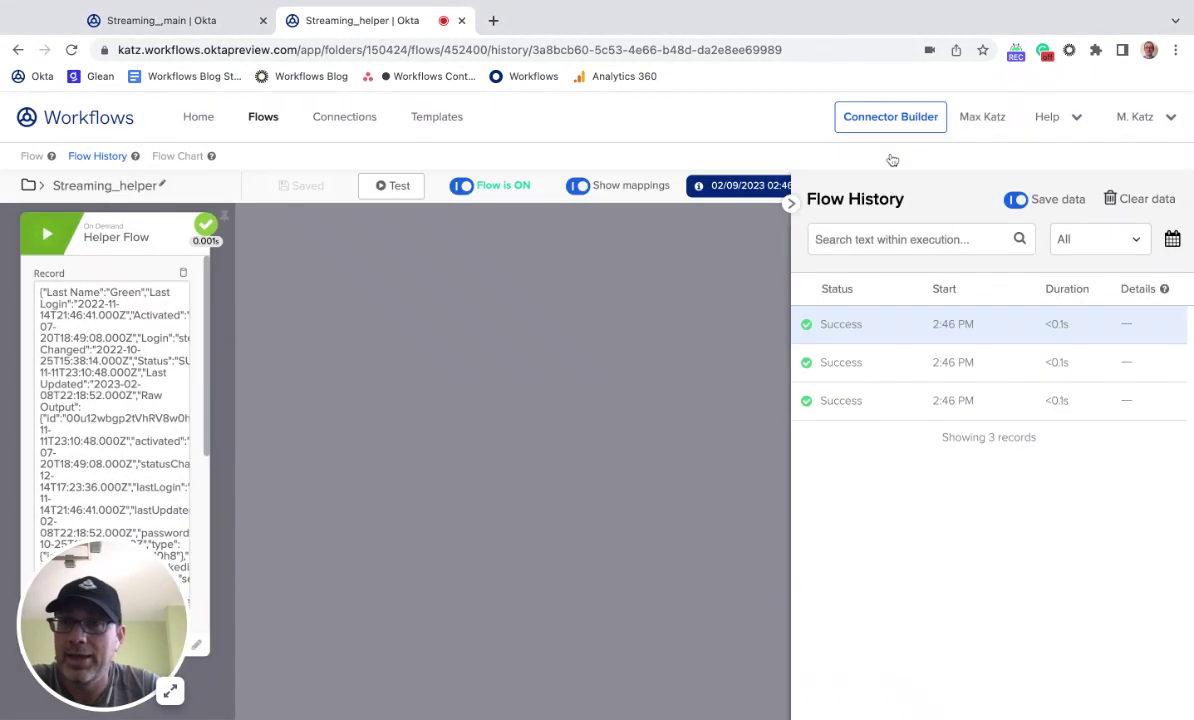
Reopen the helper run history and check the record's Login field in Details
click(31, 157)
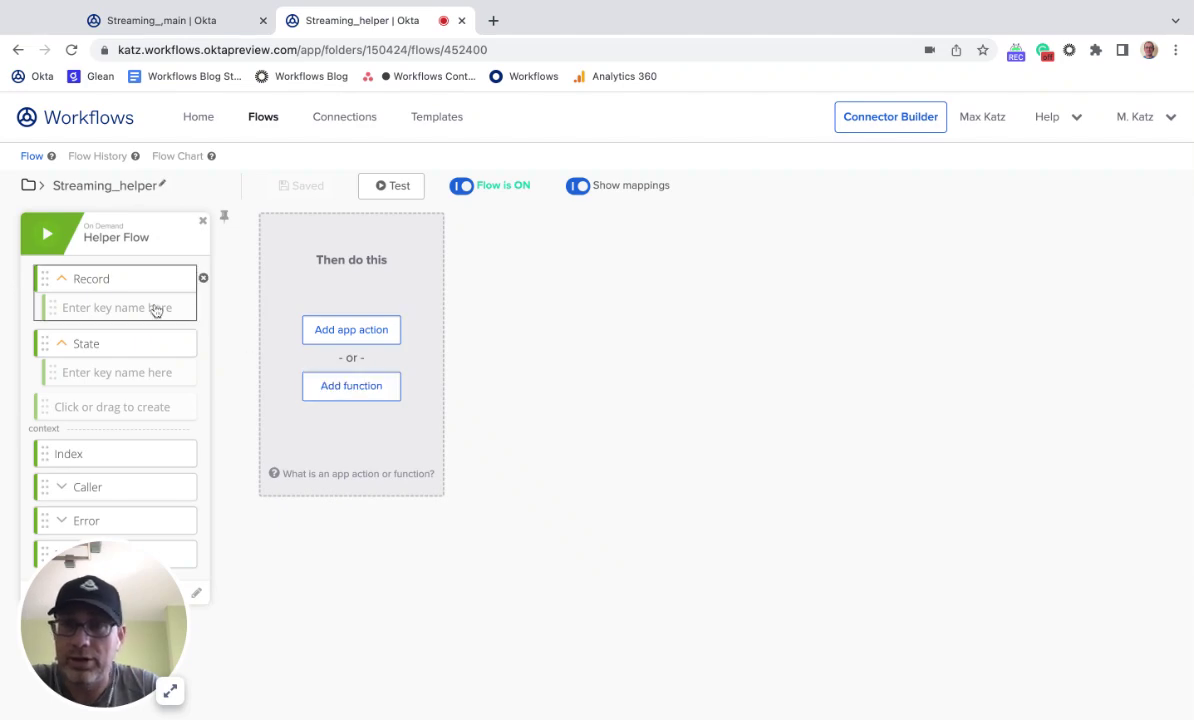
click(98, 156)
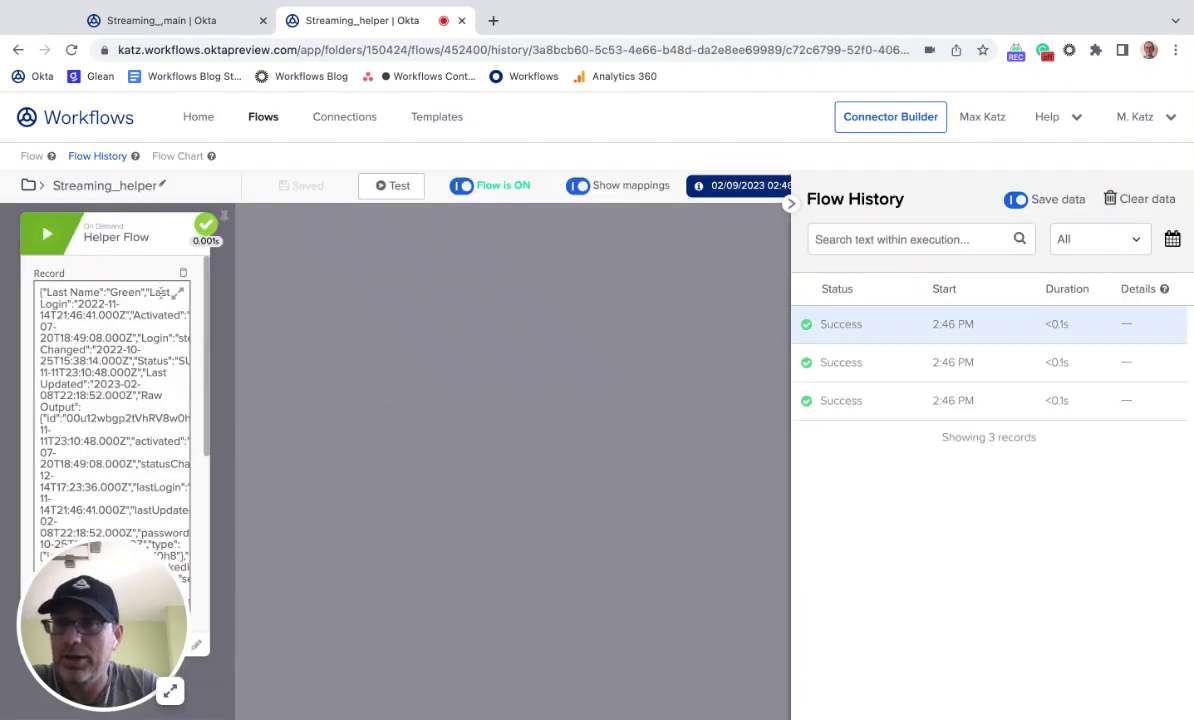
click(164, 281)
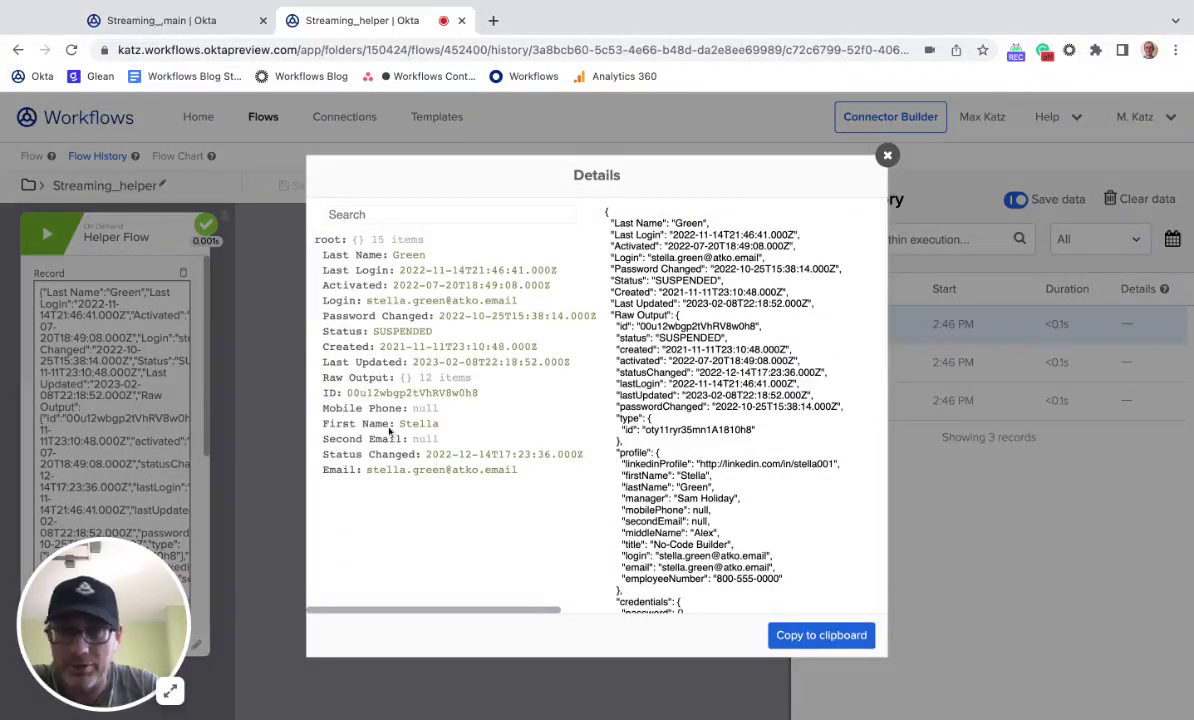
double_click(338, 301)
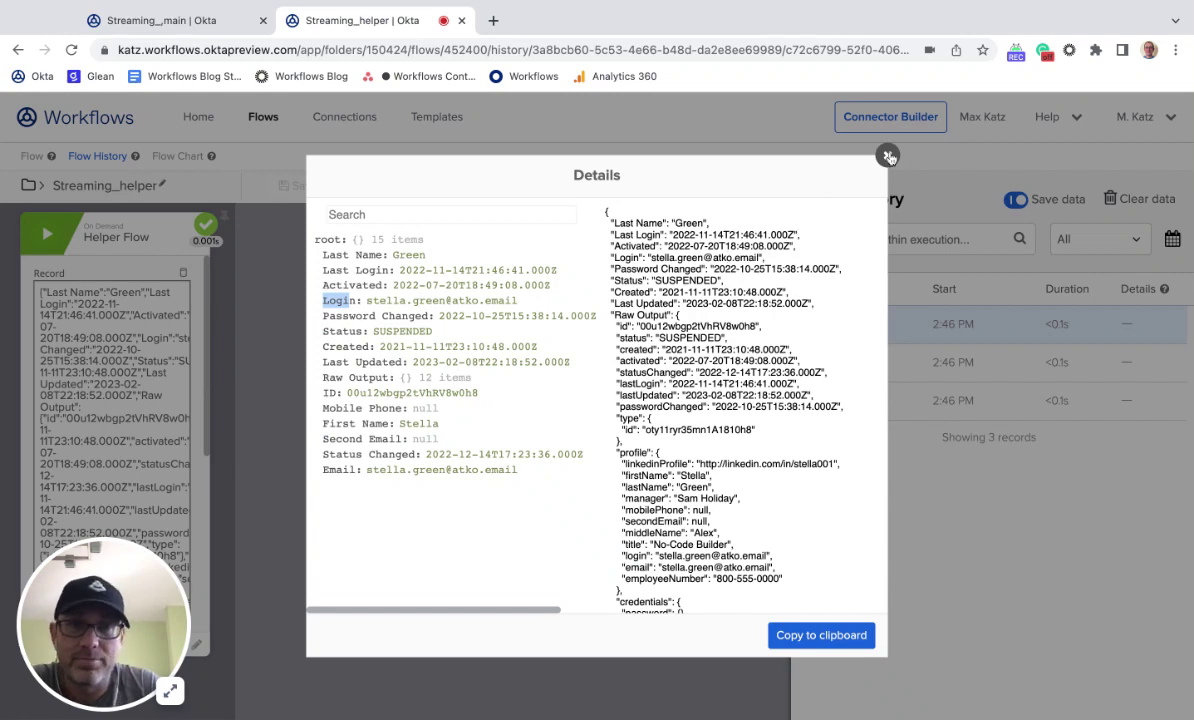
click(887, 155)
Add an Object Get Multiple card with the Helper Flow's Record mapped to its object
click(30, 153)
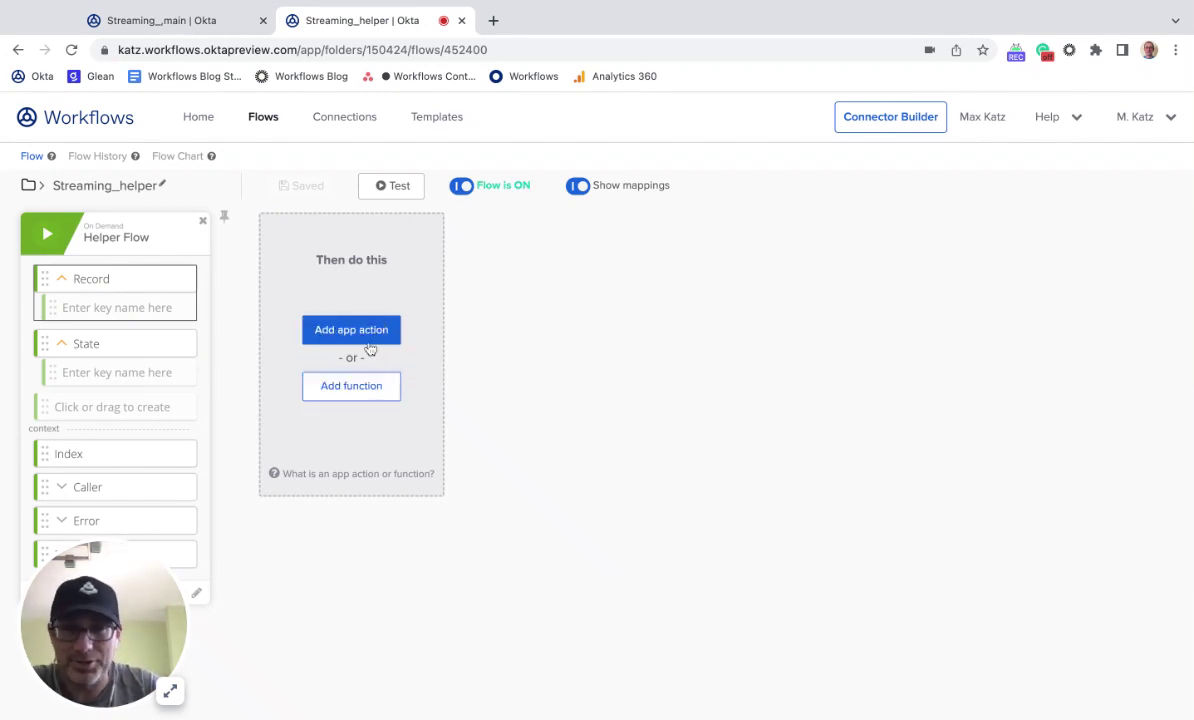
click(366, 387)
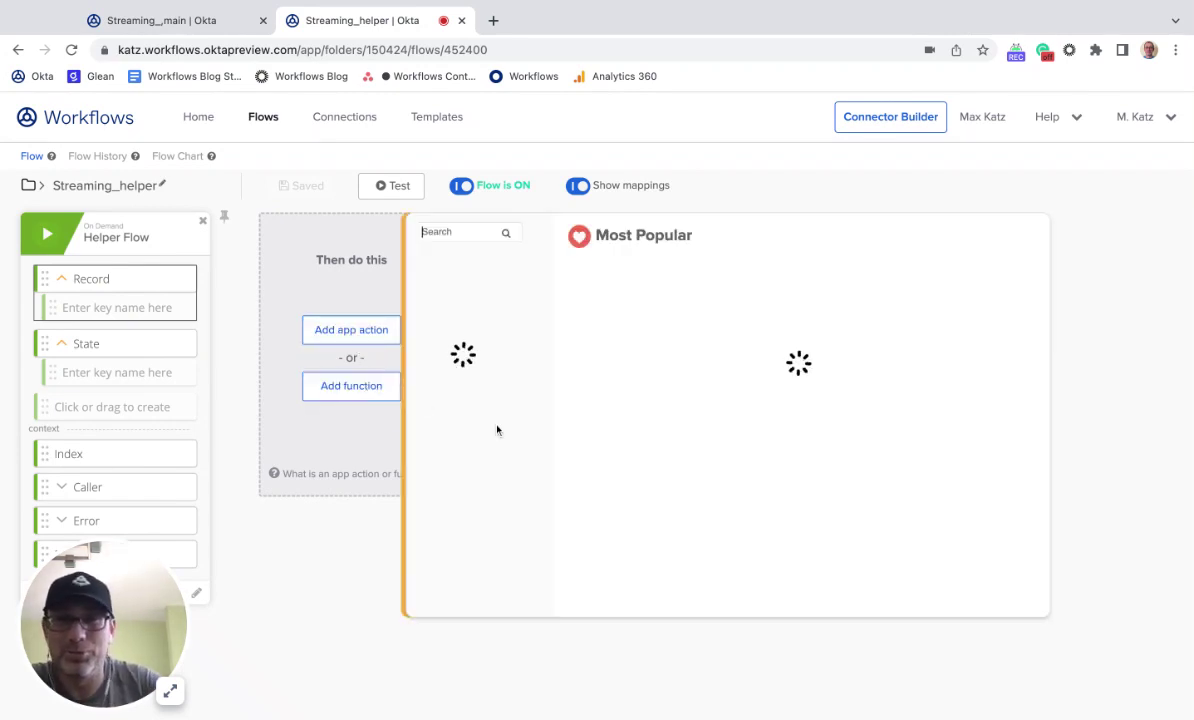
text(get mul)
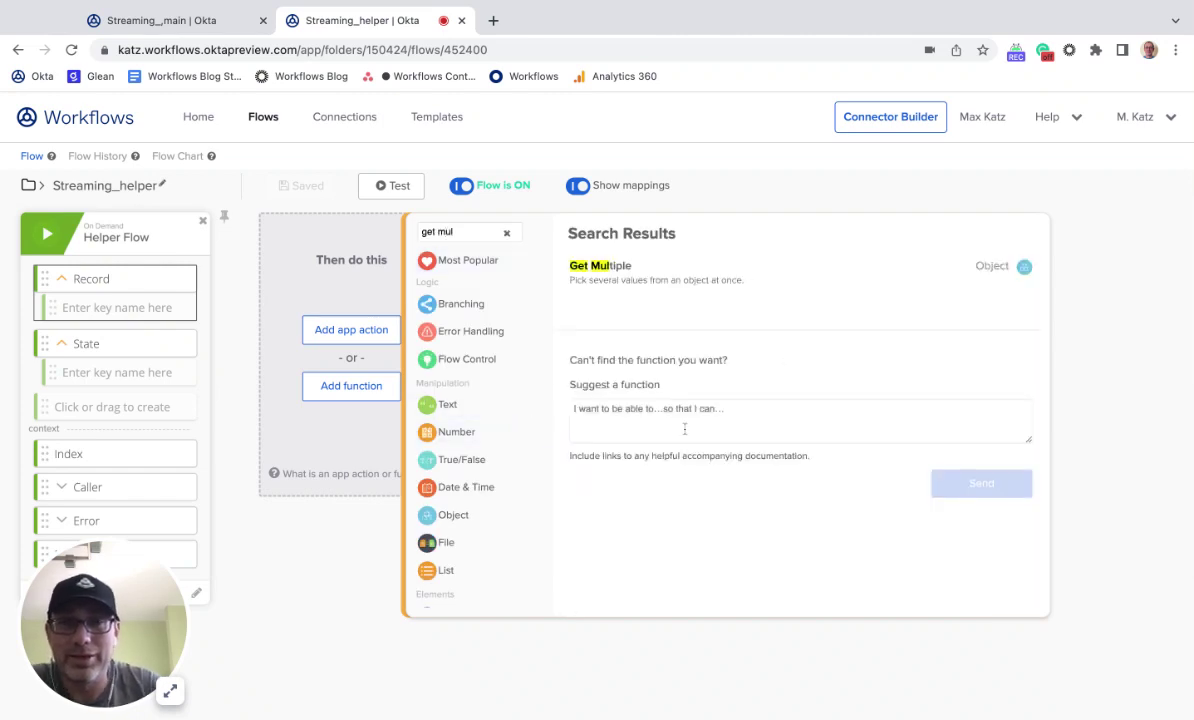
click(630, 268)
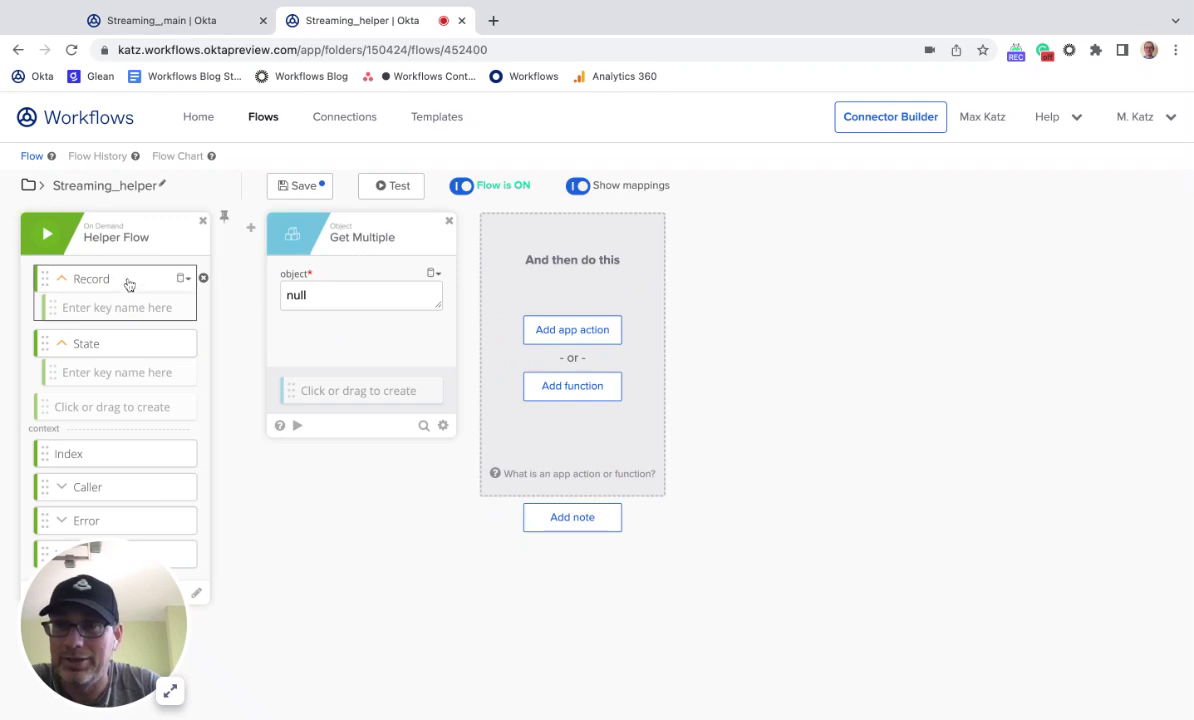
drag(128, 285, 340, 296)
click(354, 400)
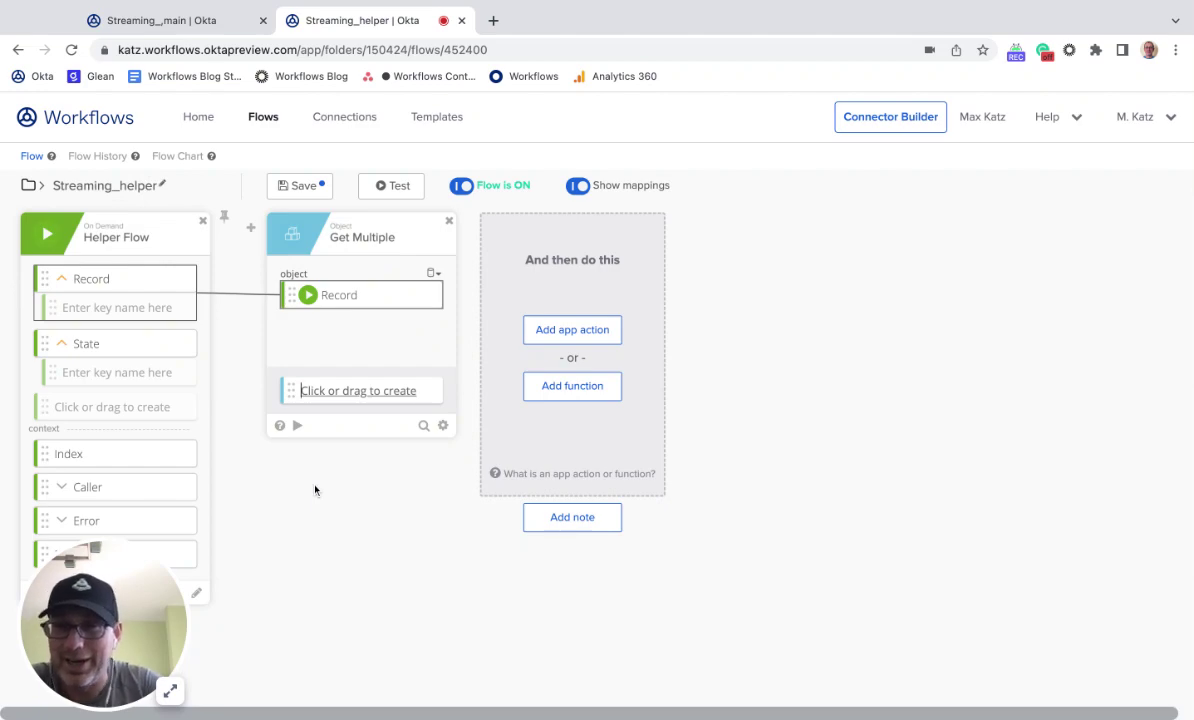
Review the 15 fields of a streamed user's record in the helper's Flow History
click(97, 156)
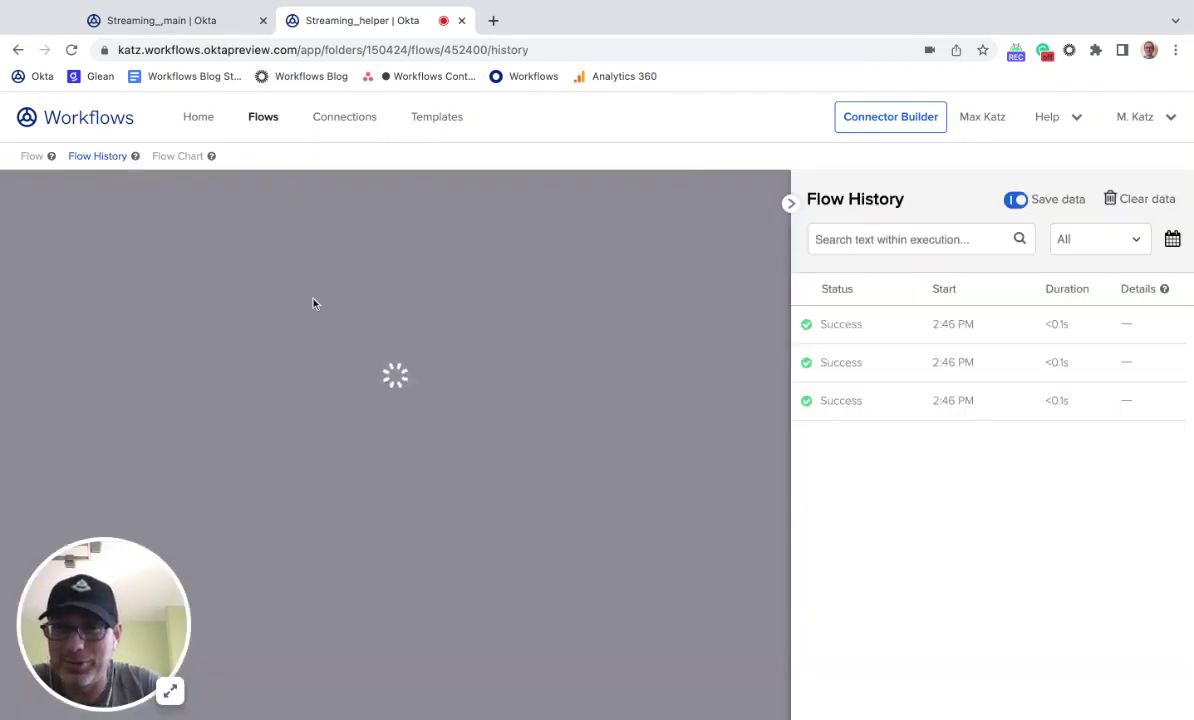
click(163, 285)
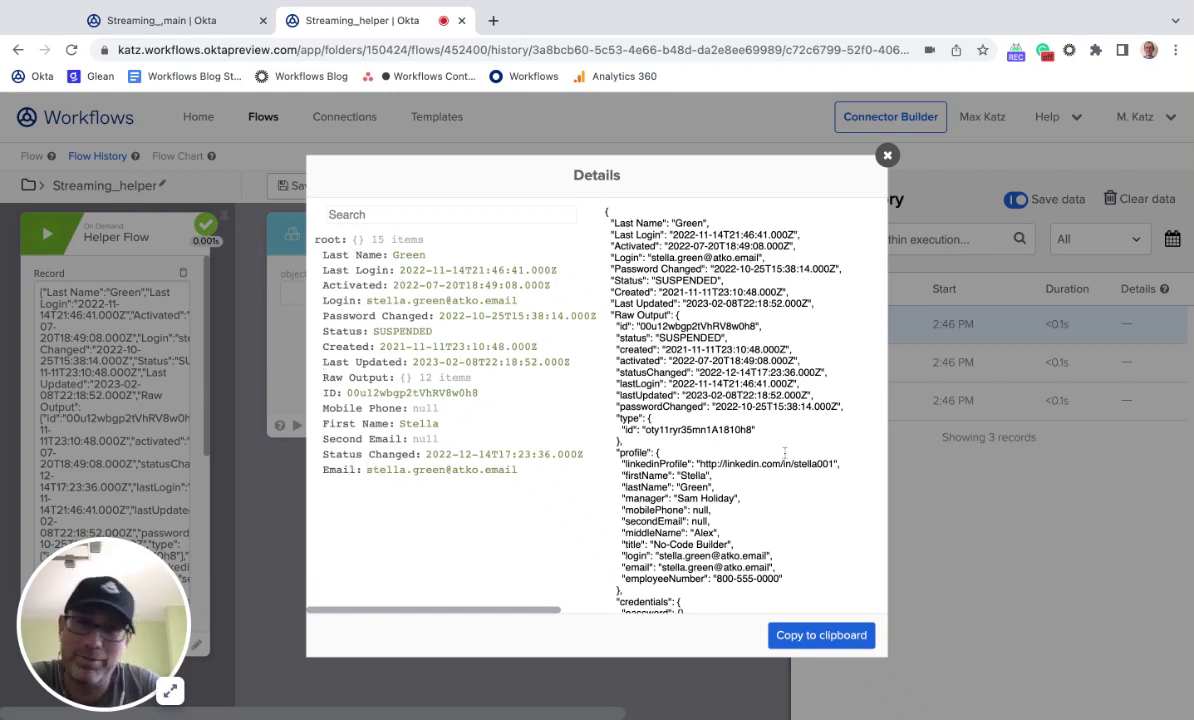
click(828, 148)
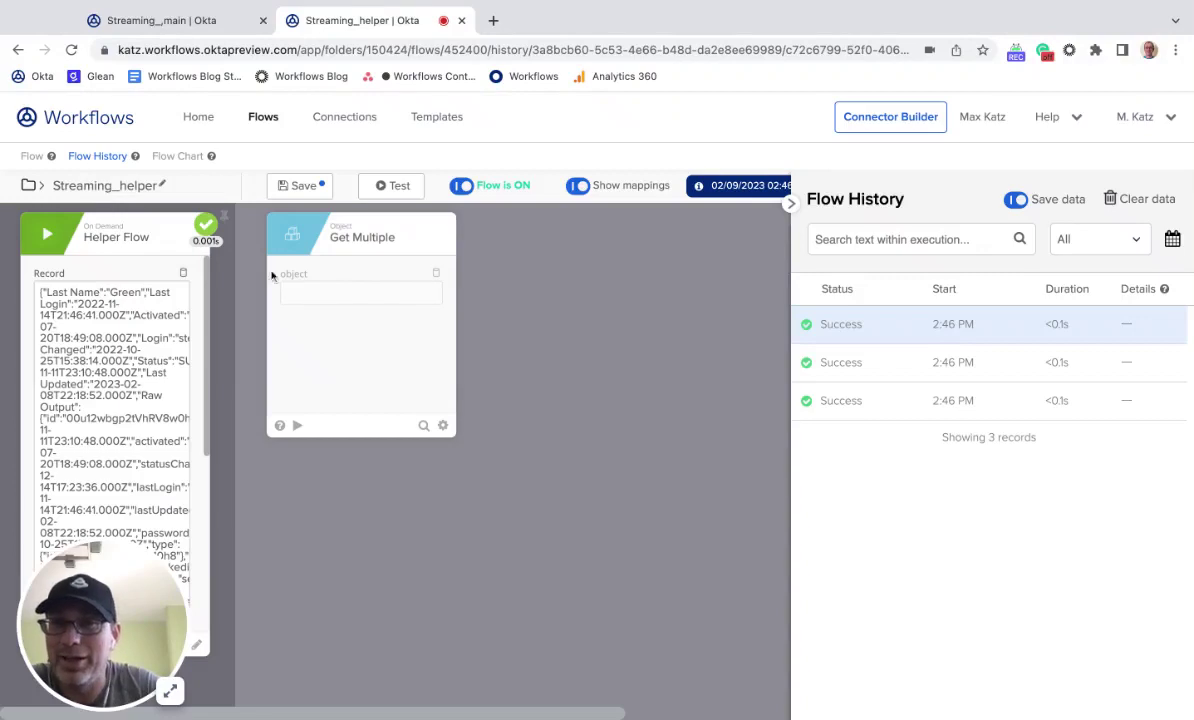
Add 'First Name' and 'Email' output fields to Get Multiple and save the helper flow
click(32, 156)
click(323, 396)
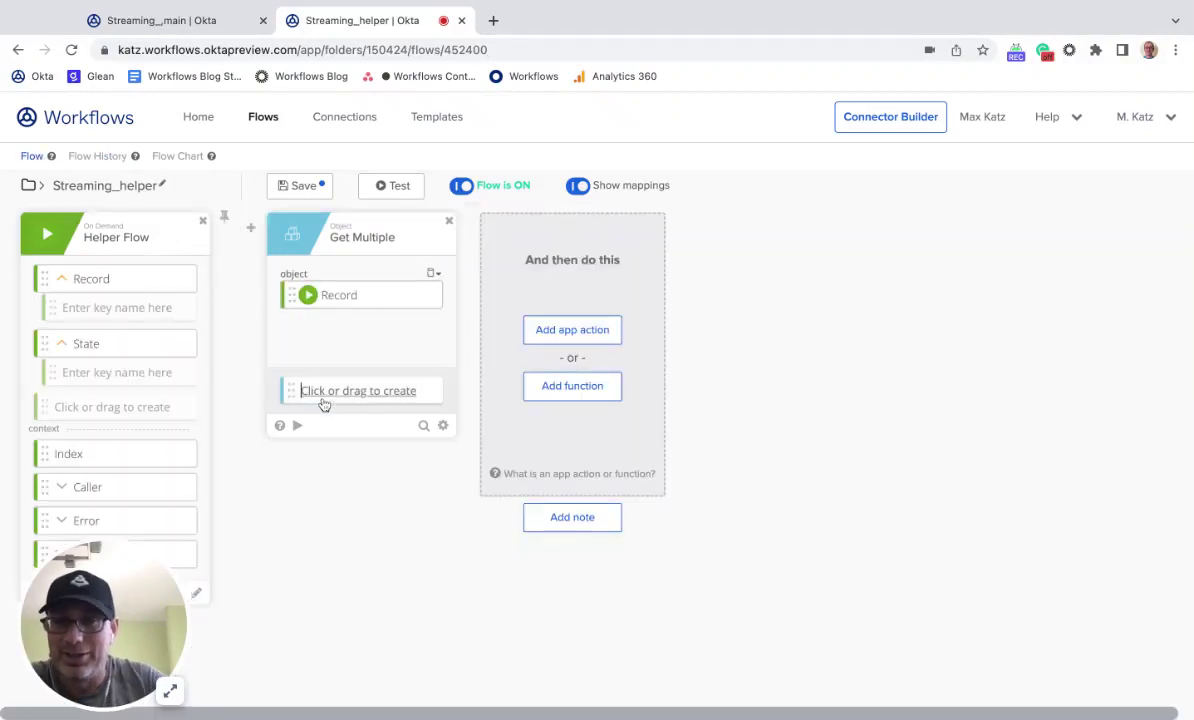
text(First Nme)
key(BackSpace)
key(BackSpace)
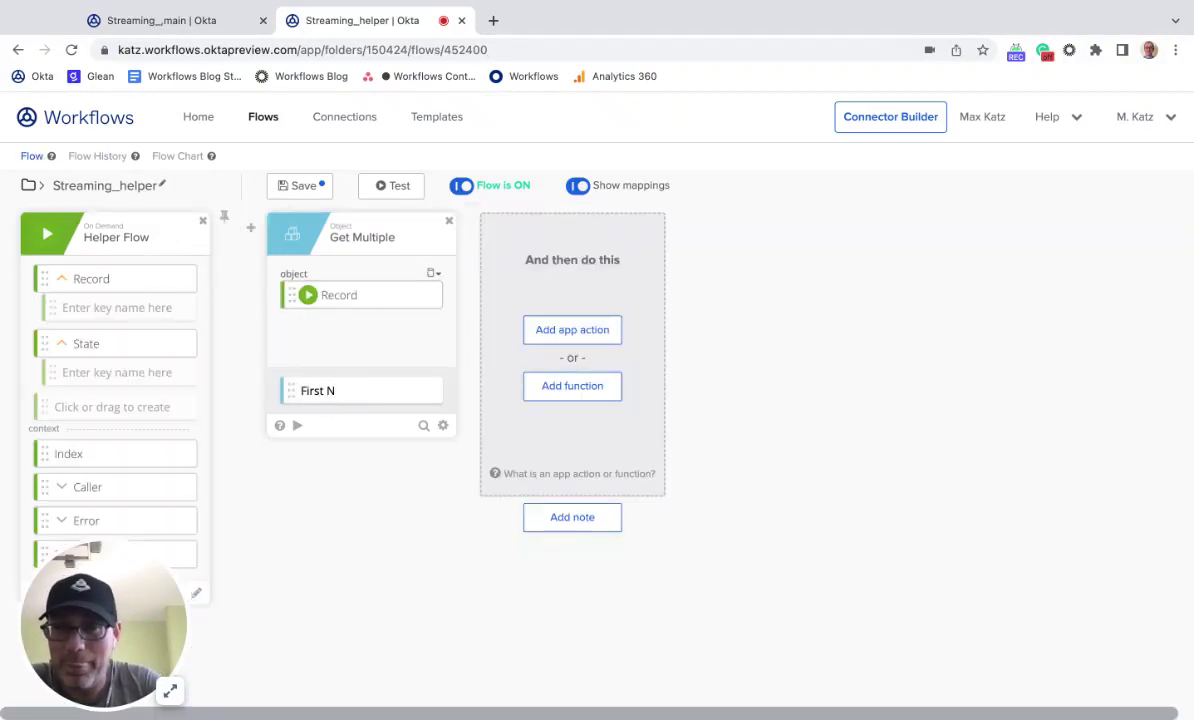
text(ame)
key(Return)
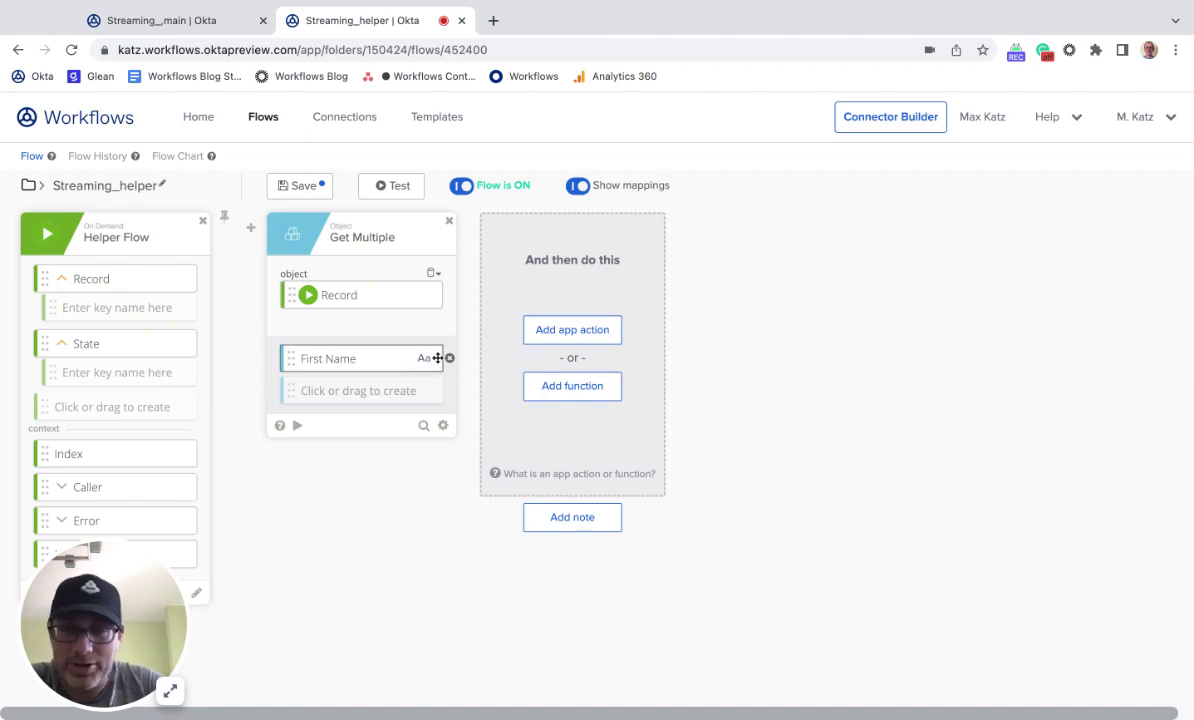
click(370, 397)
text(Email)
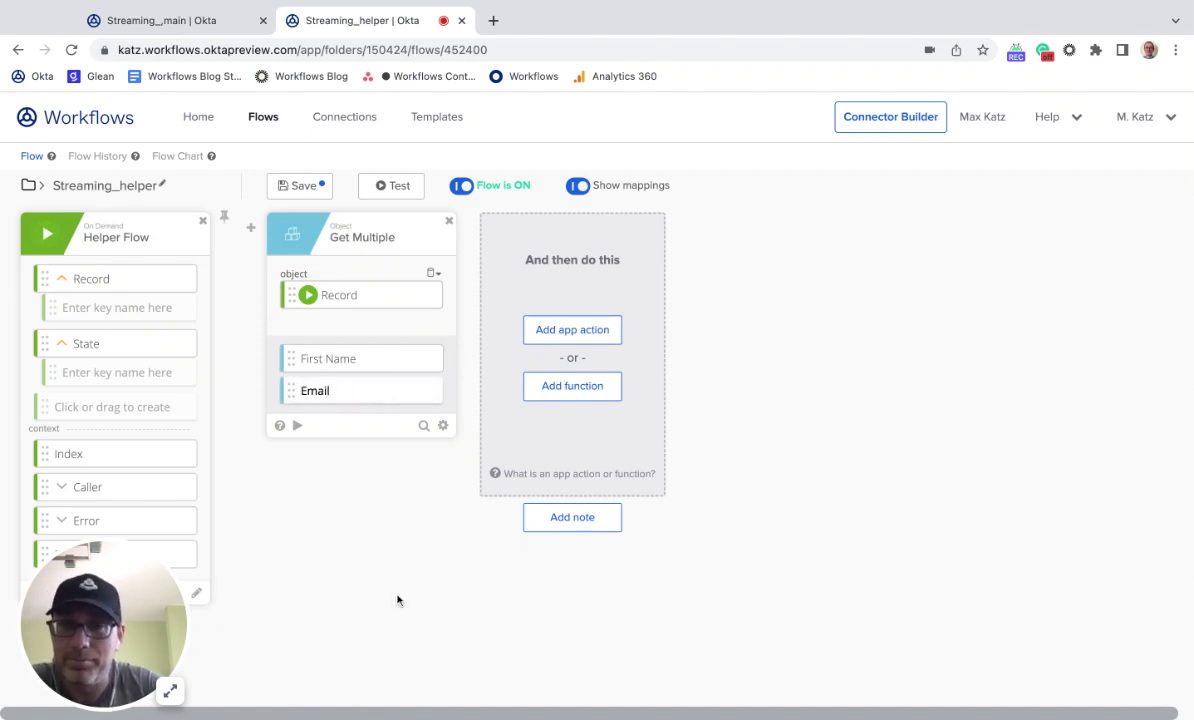
key(Return)
click(300, 185)
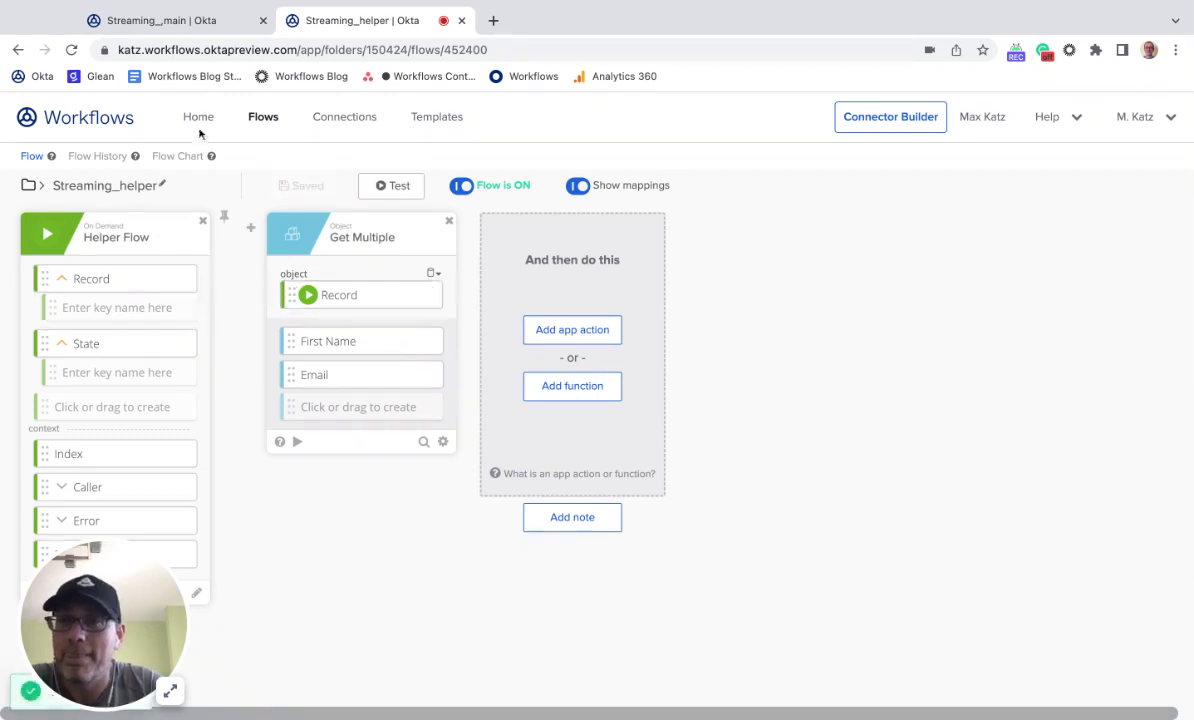
click(88, 158)
Test-run Streaming_main and check the newest helper run's Get Multiple First Name and Email output
click(200, 20)
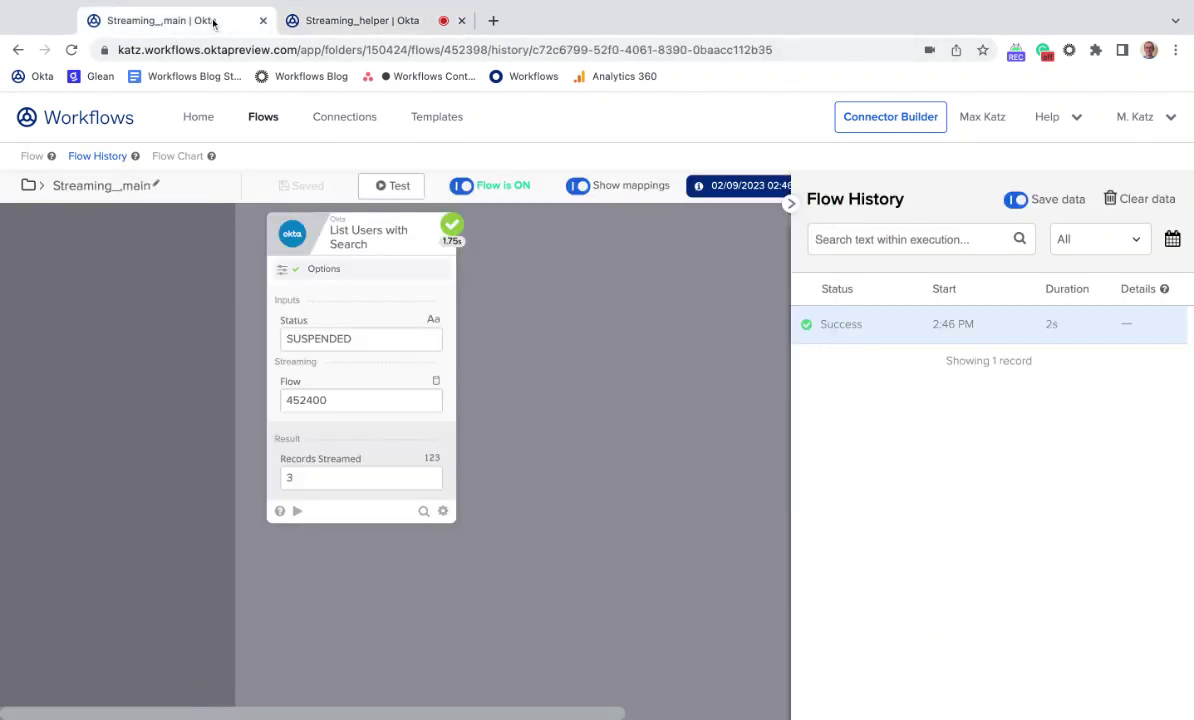
click(396, 186)
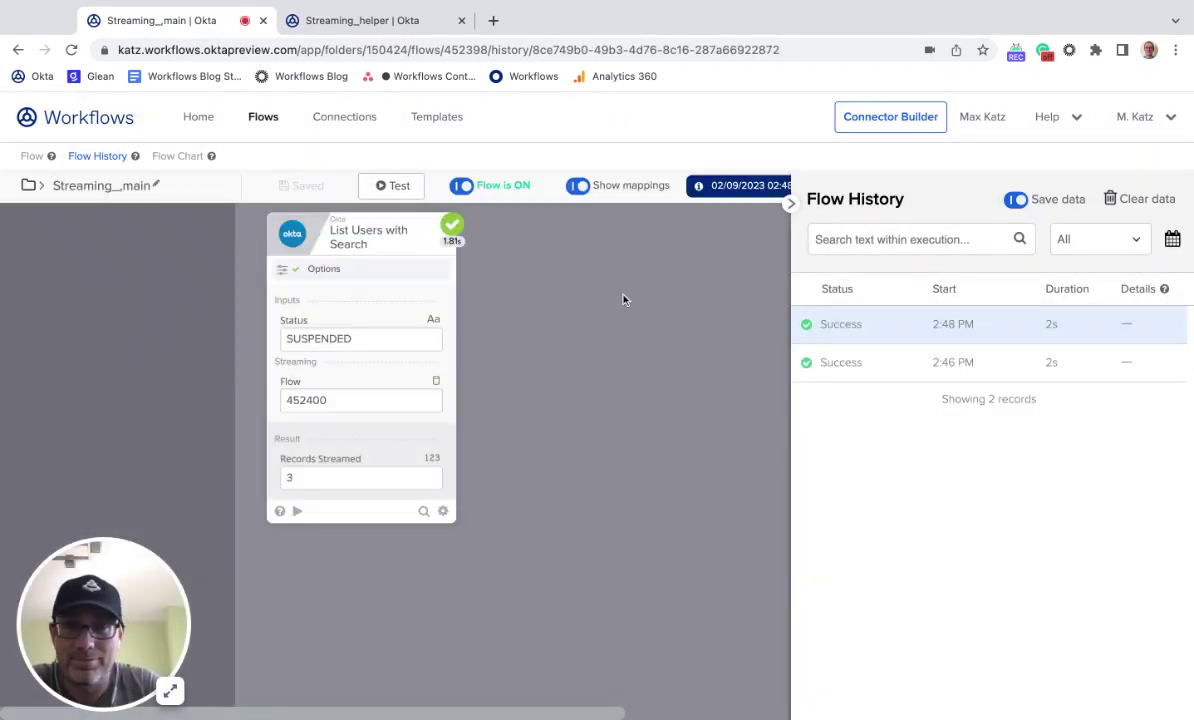
click(378, 21)
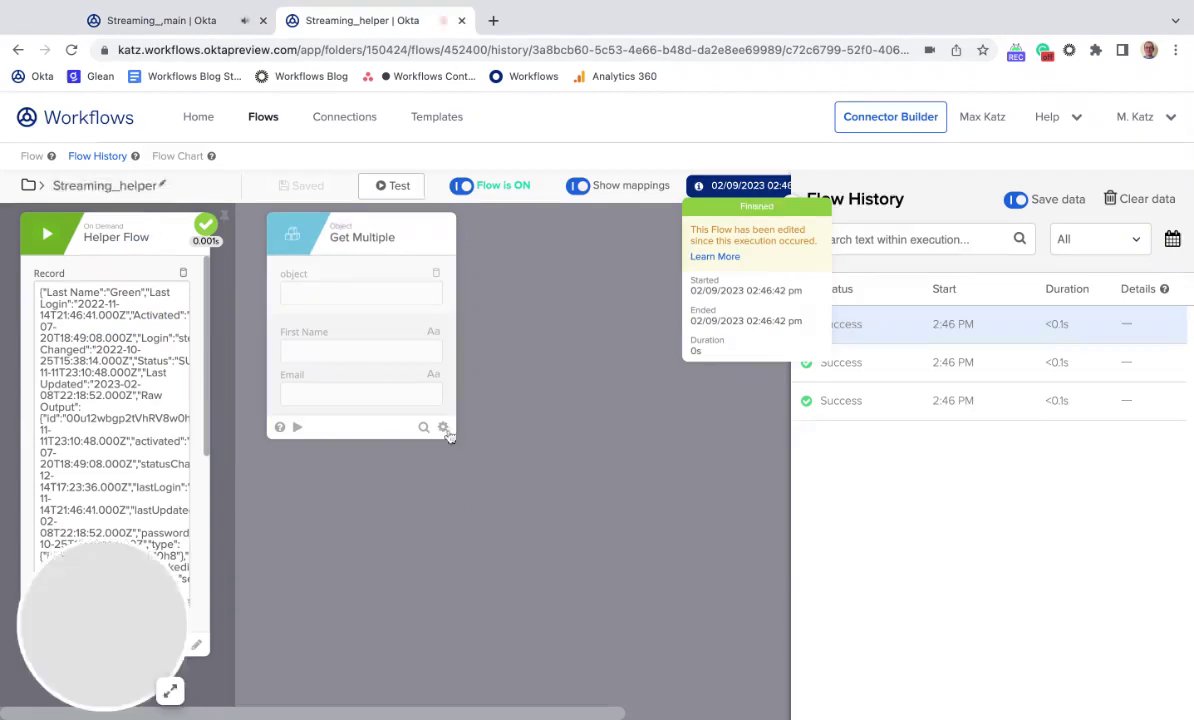
click(910, 332)
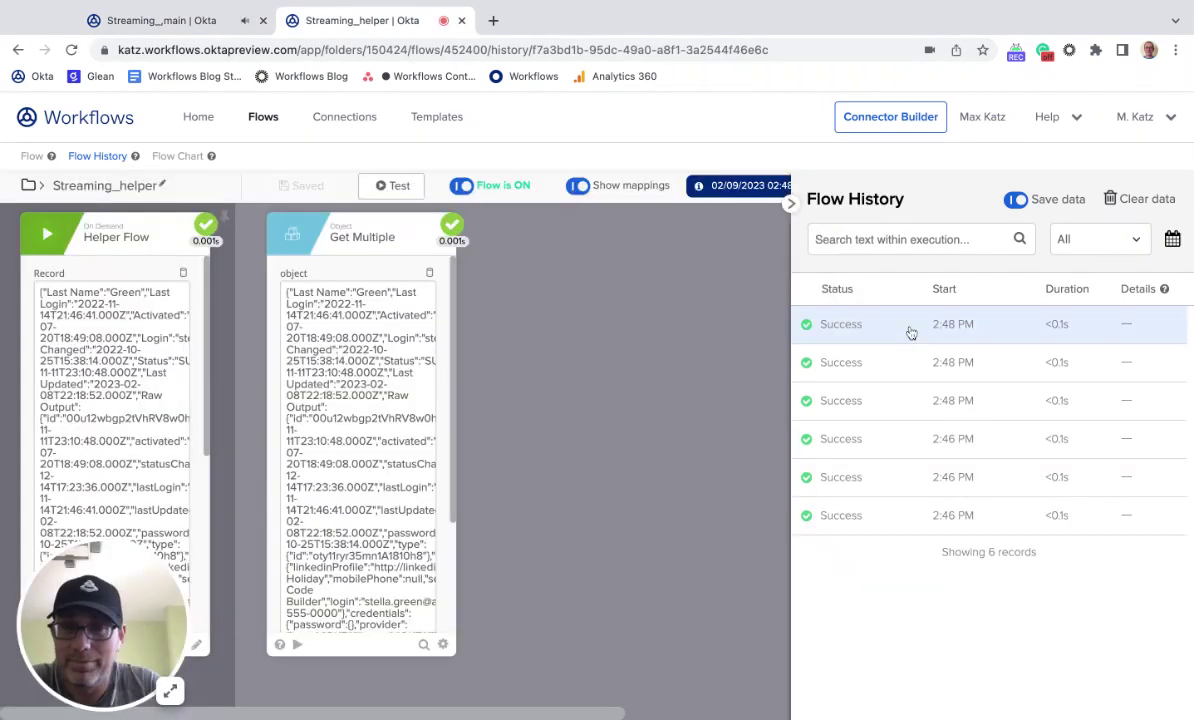
scroll(445, 393, down, 3)
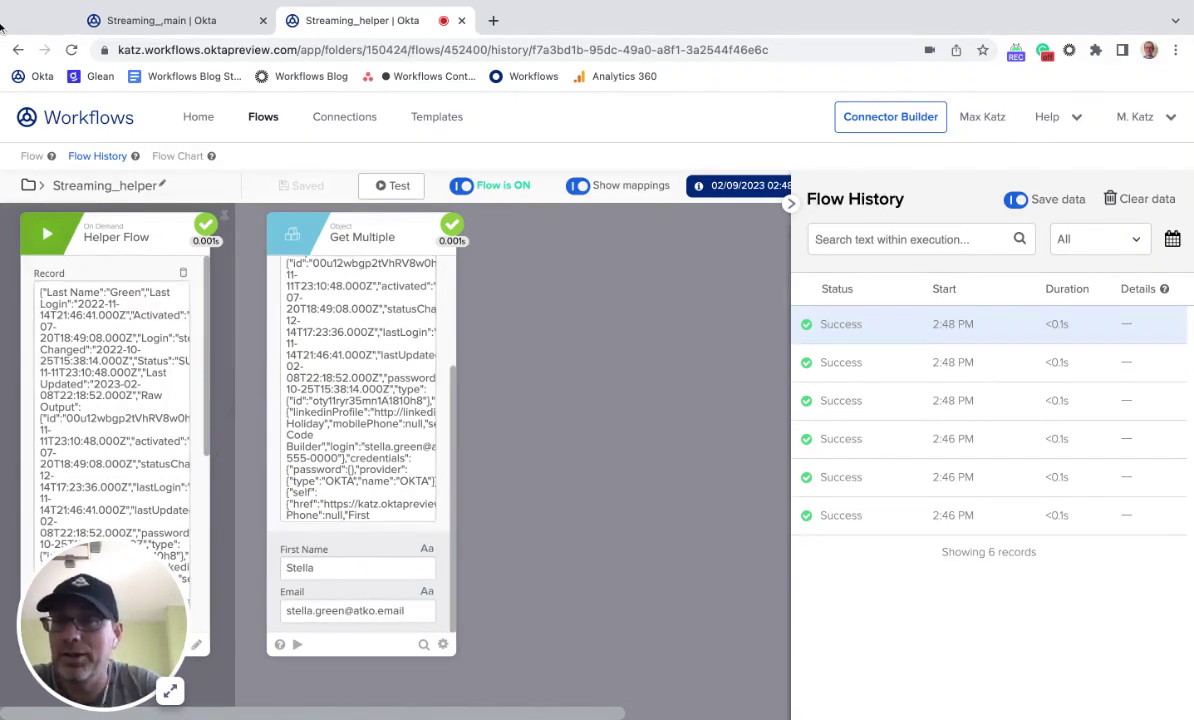
click(32, 156)
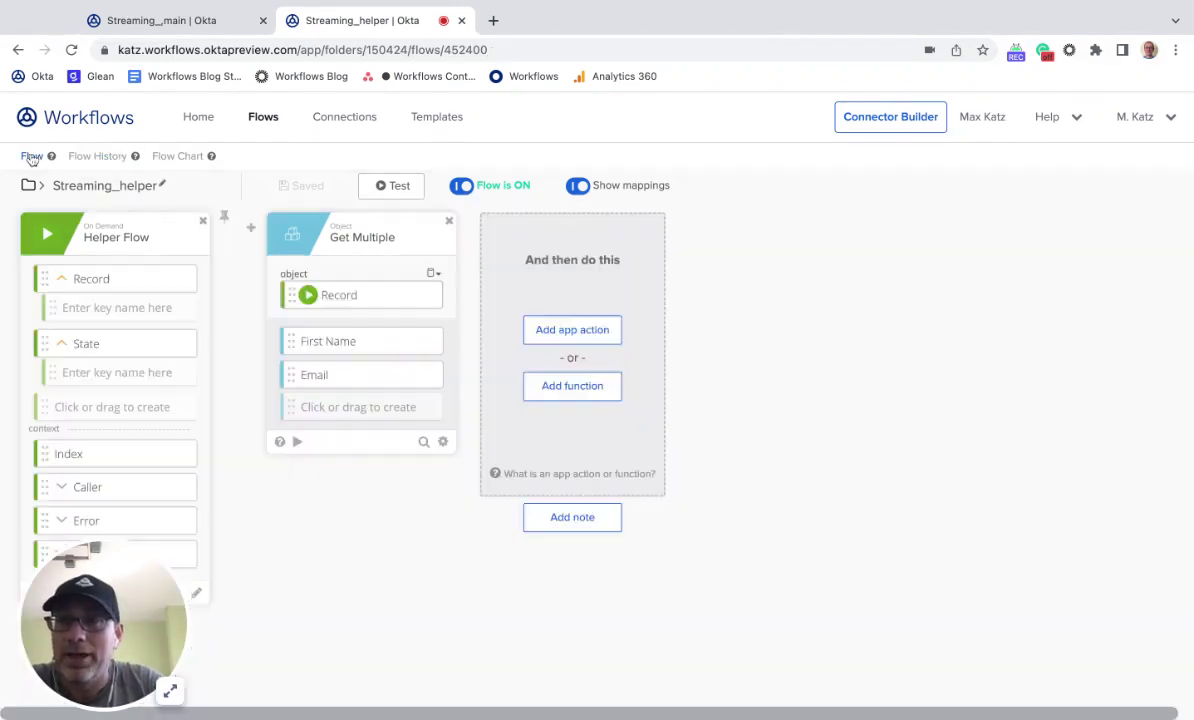
Add State keys Count, typed as Number, and Text to the Helper Flow card
click(190, 22)
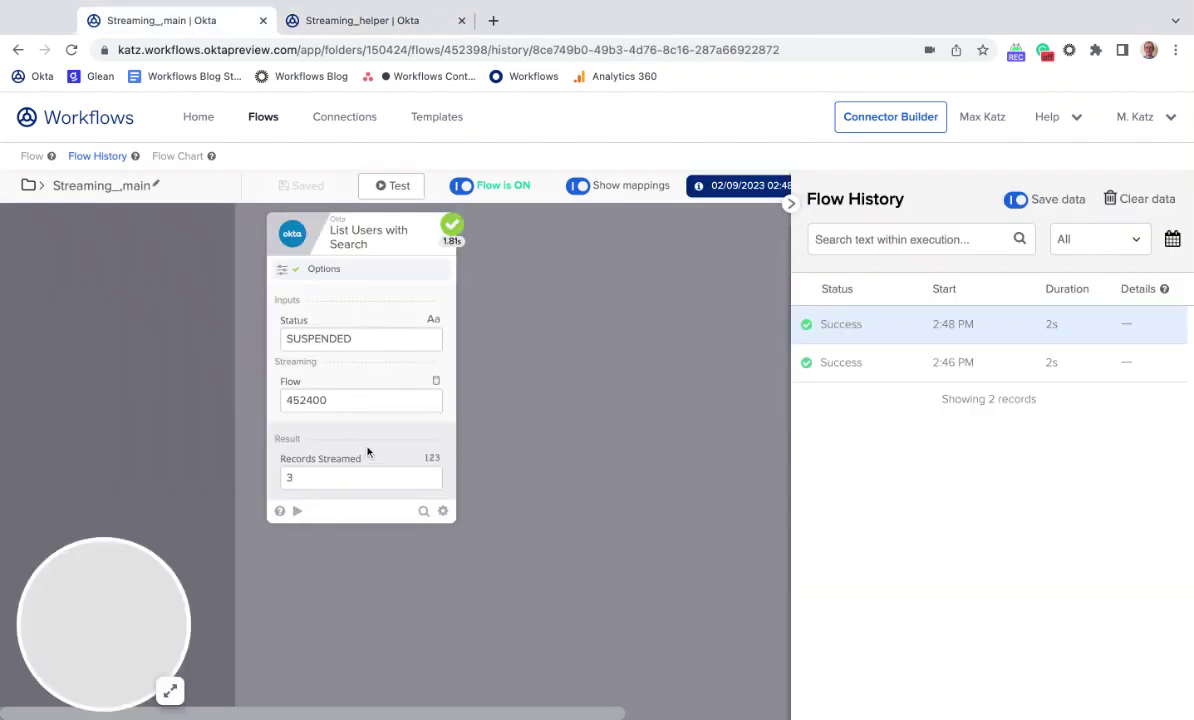
click(32, 156)
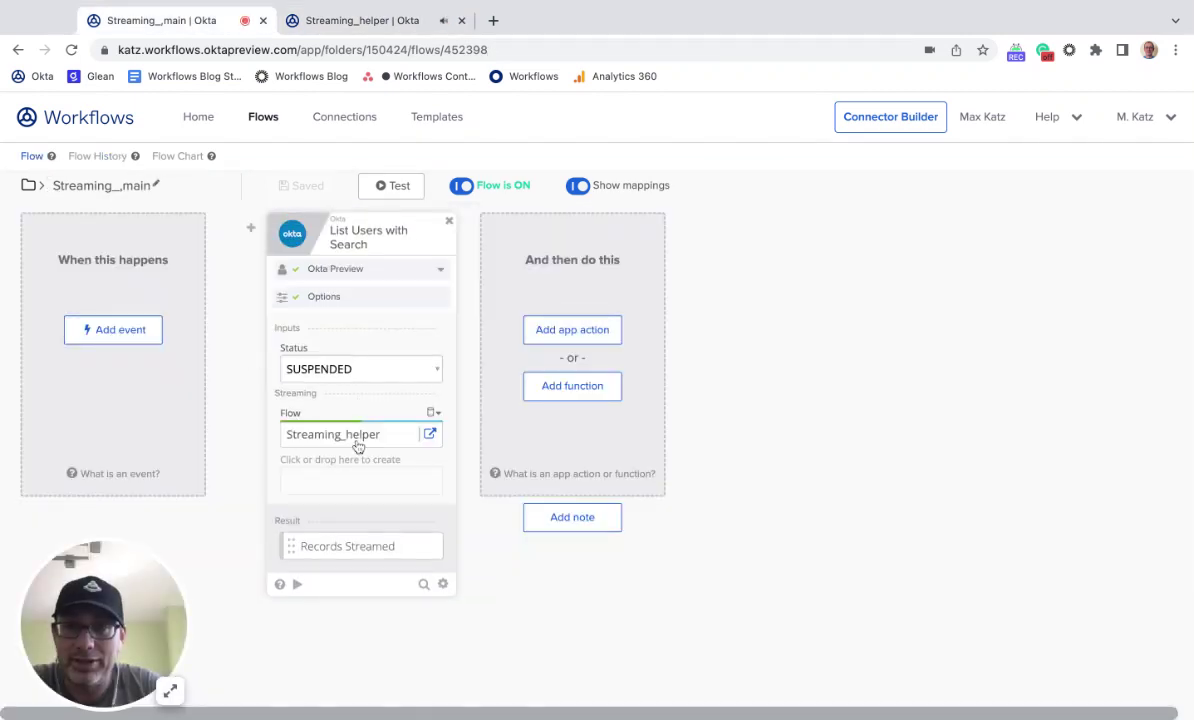
click(415, 24)
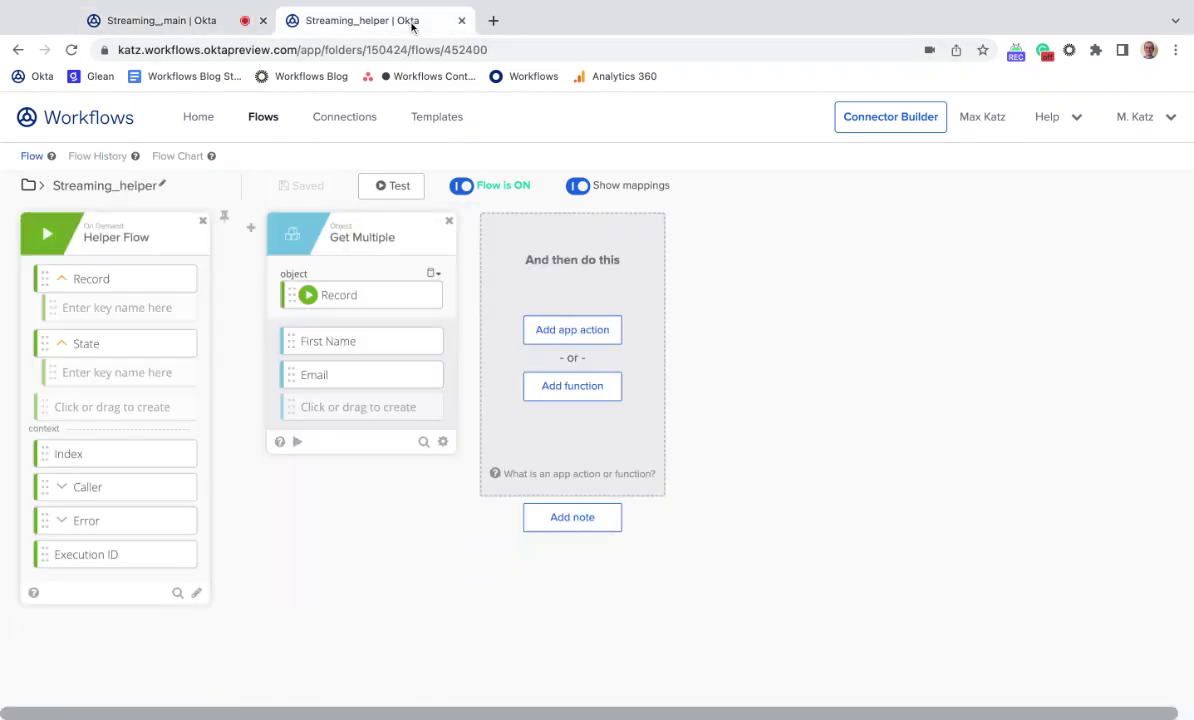
click(129, 376)
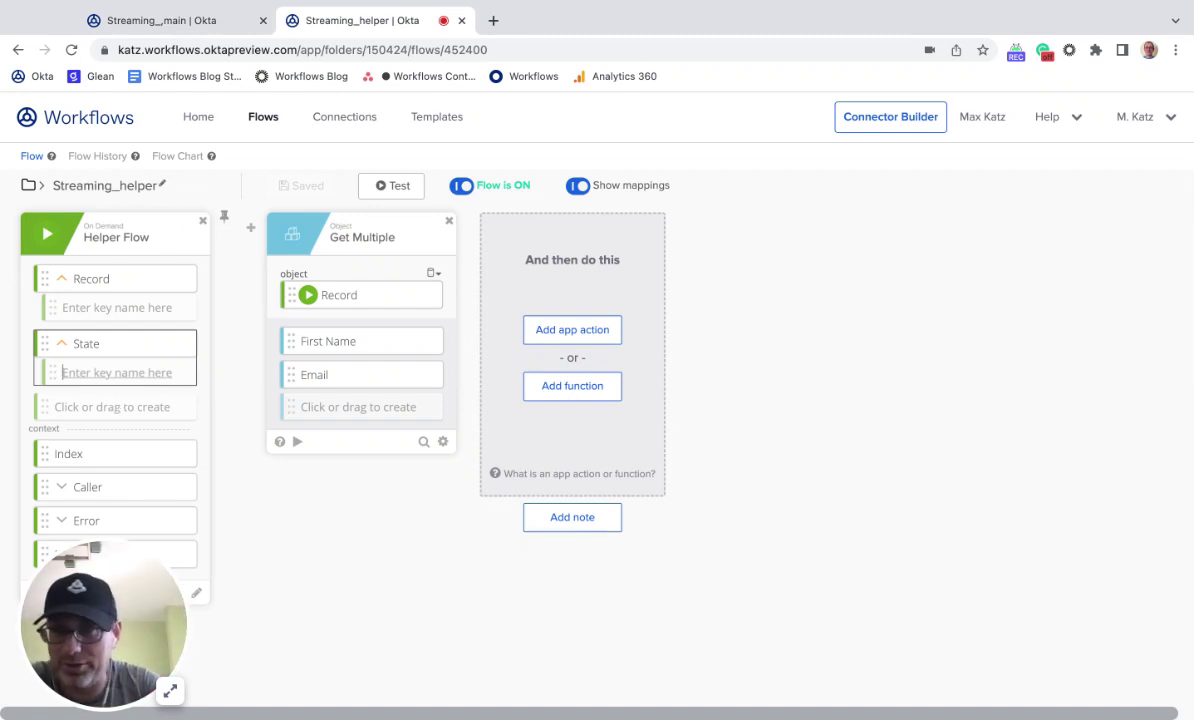
text(Count)
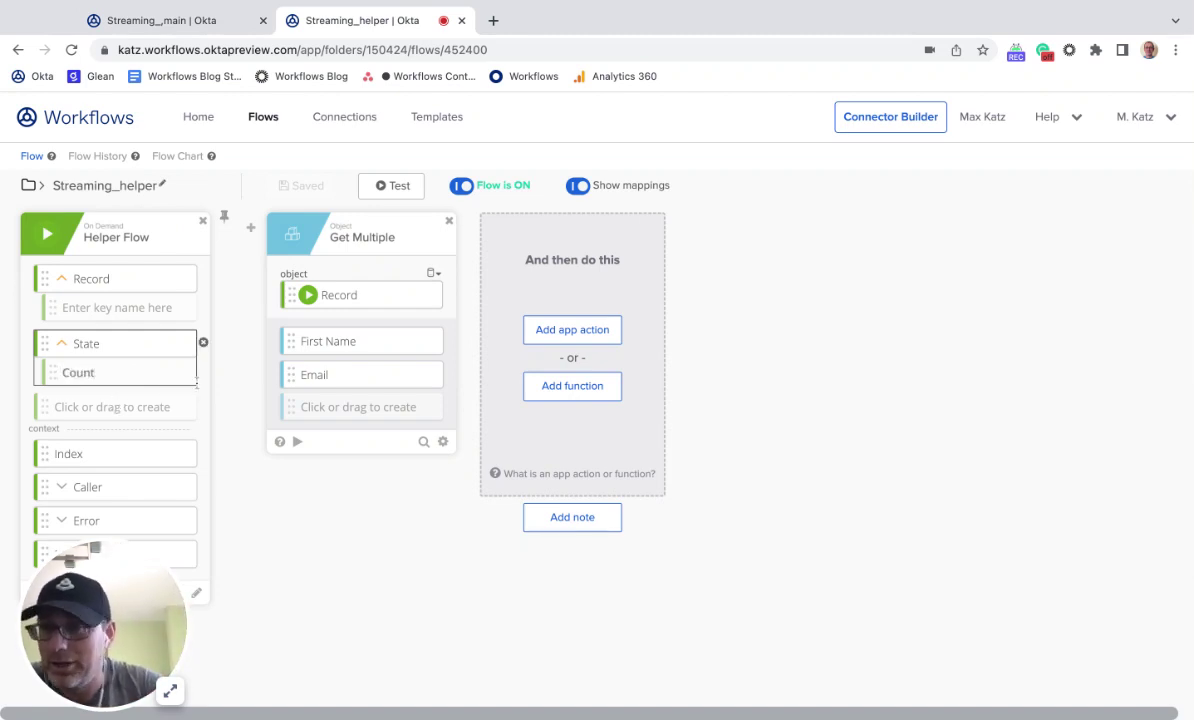
click(205, 393)
click(183, 374)
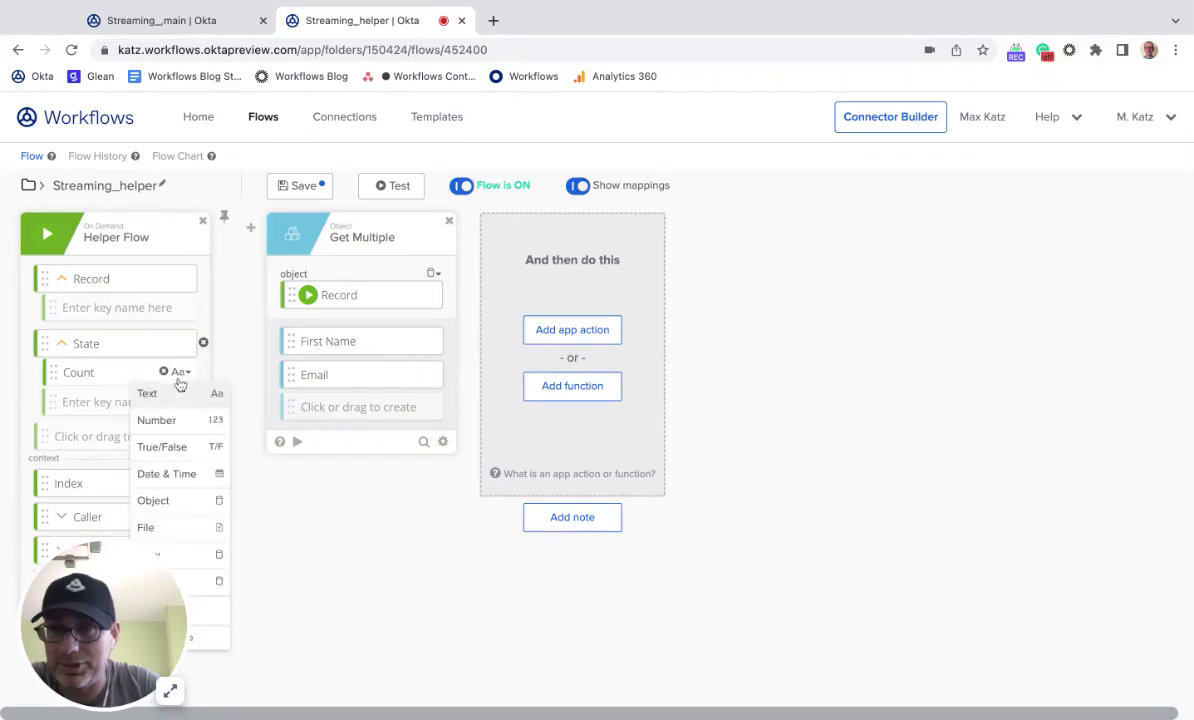
click(183, 429)
click(125, 403)
text(t)
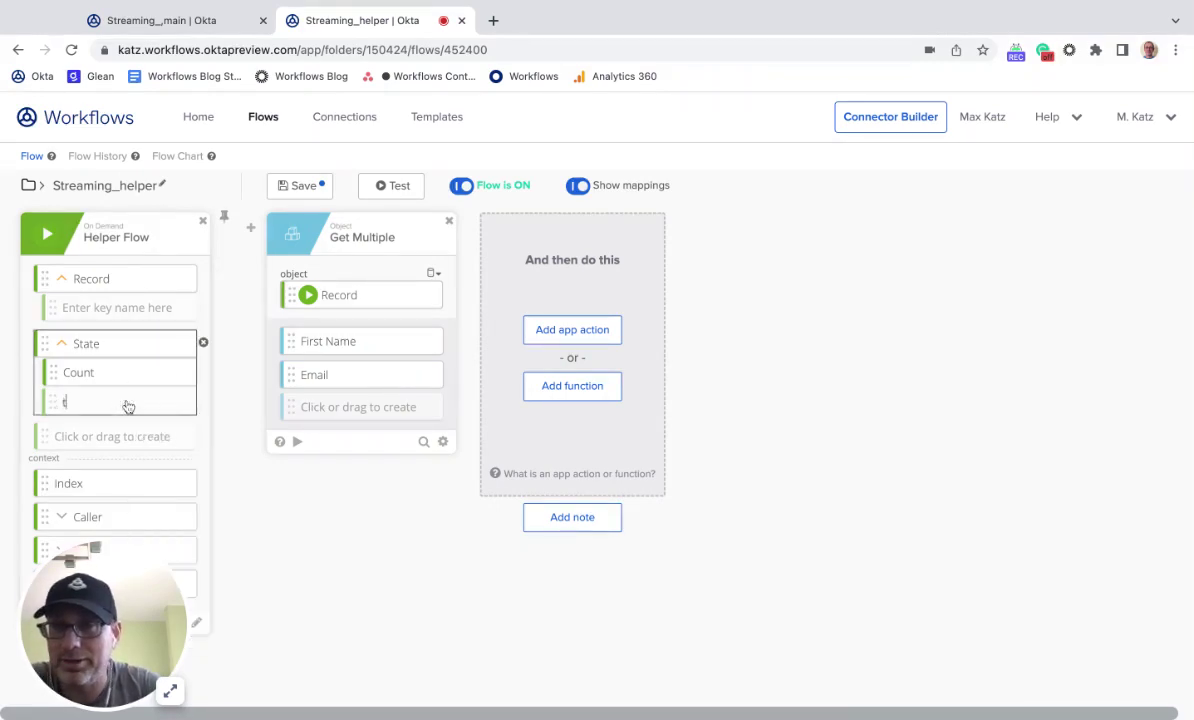
text(ext)
key(Return)
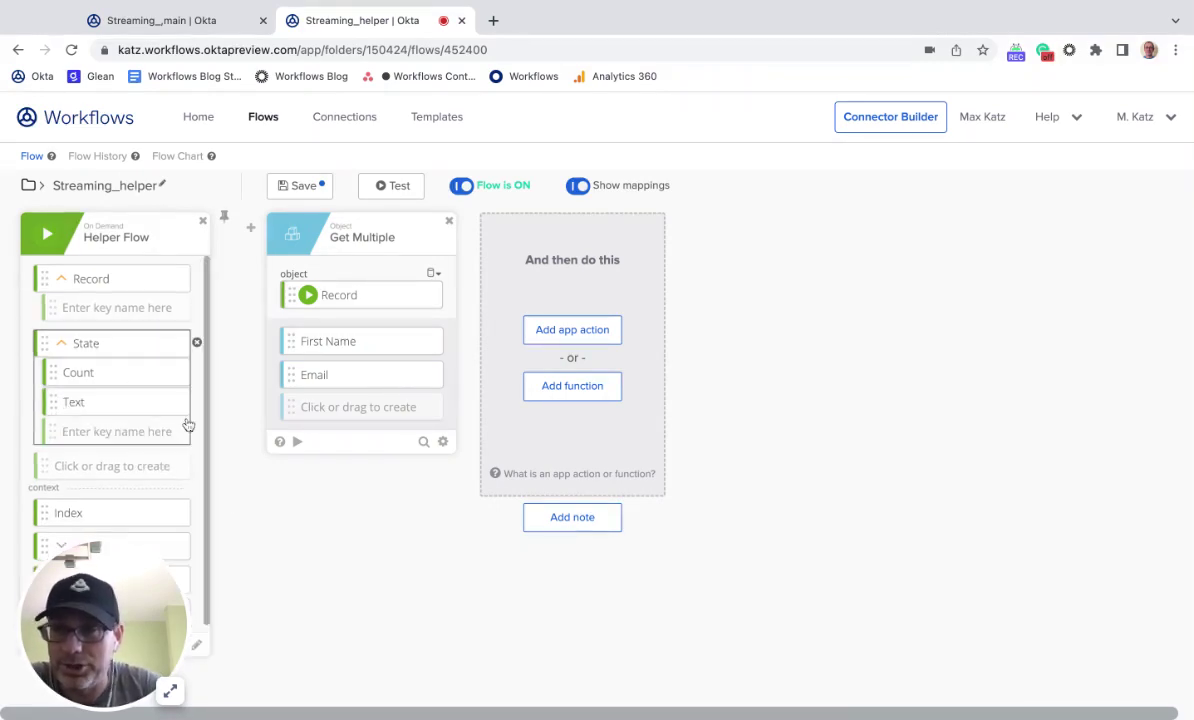
Add a streaming input to the main flow's search card, renamed Count, with value 10
click(195, 28)
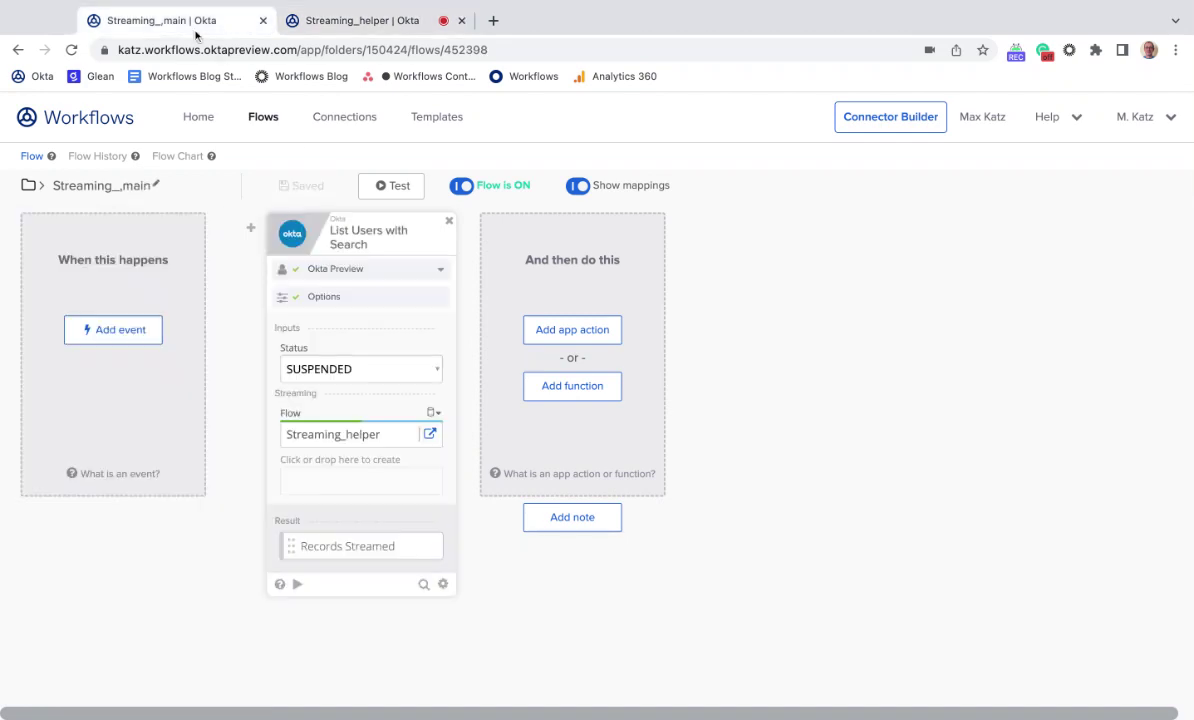
click(315, 483)
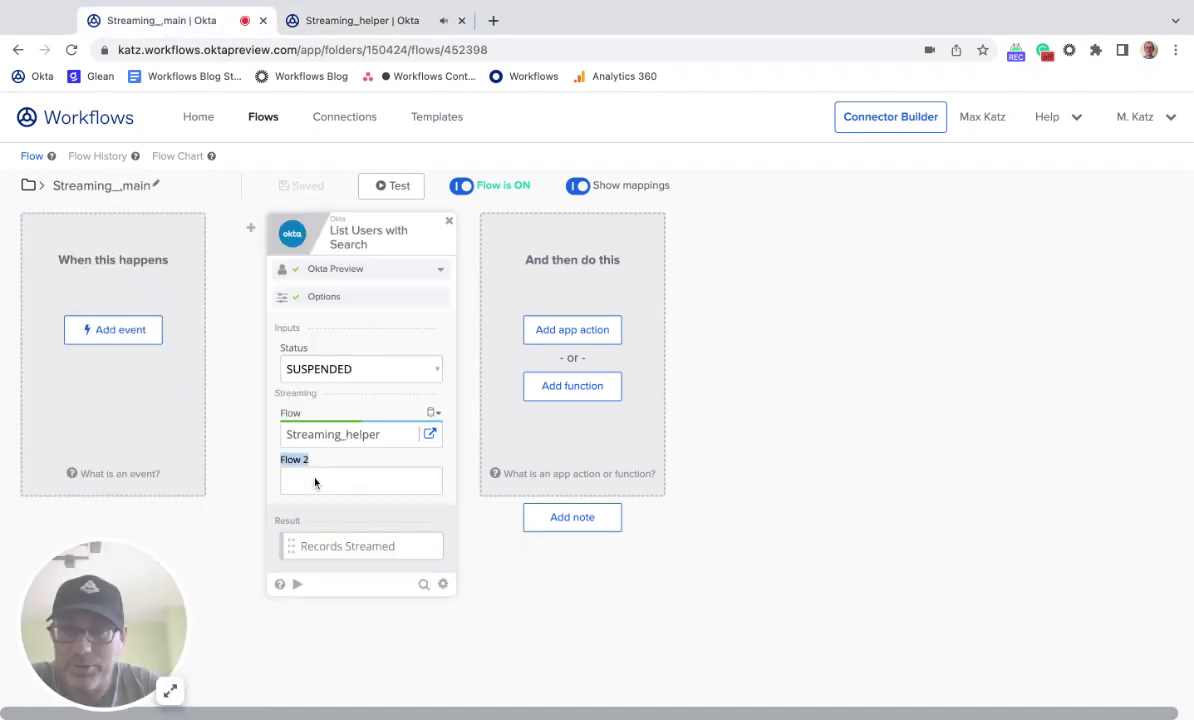
click(325, 486)
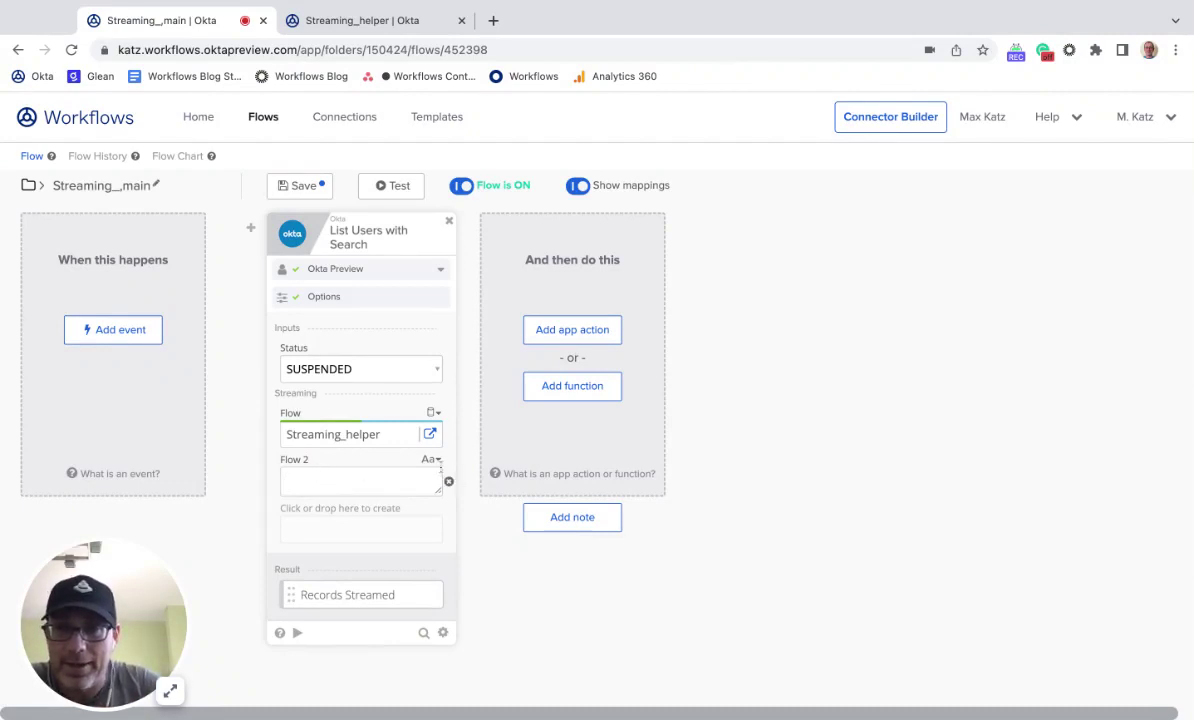
click(437, 462)
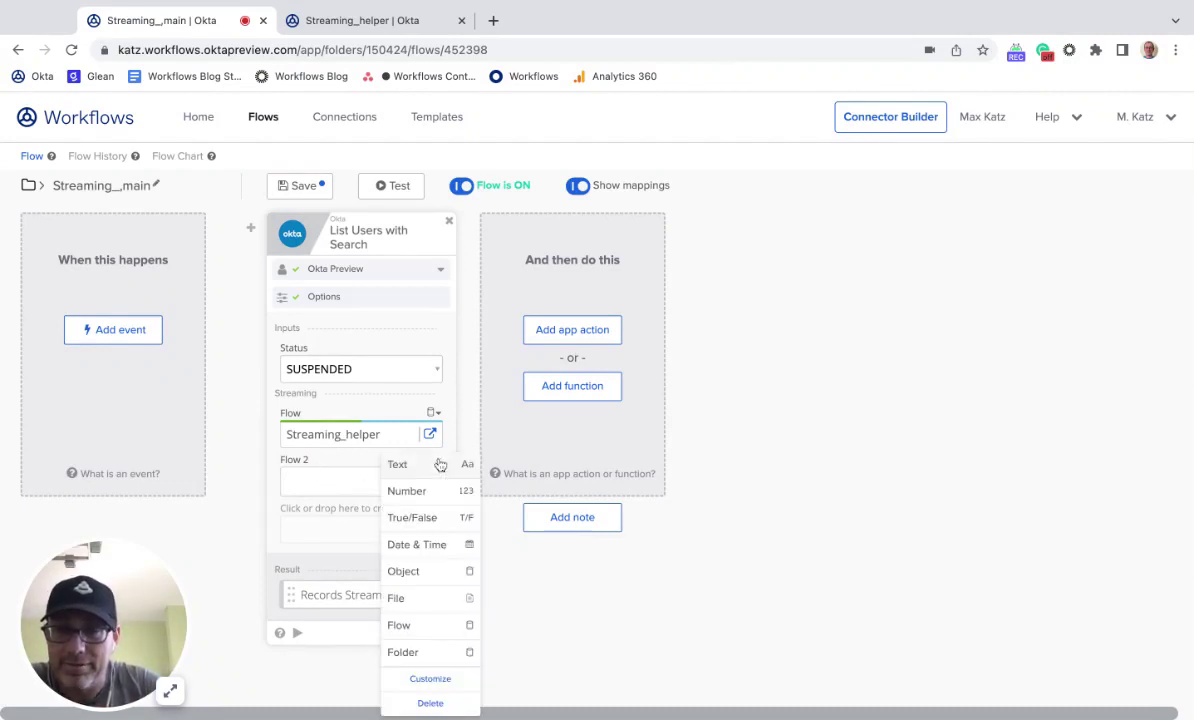
click(430, 680)
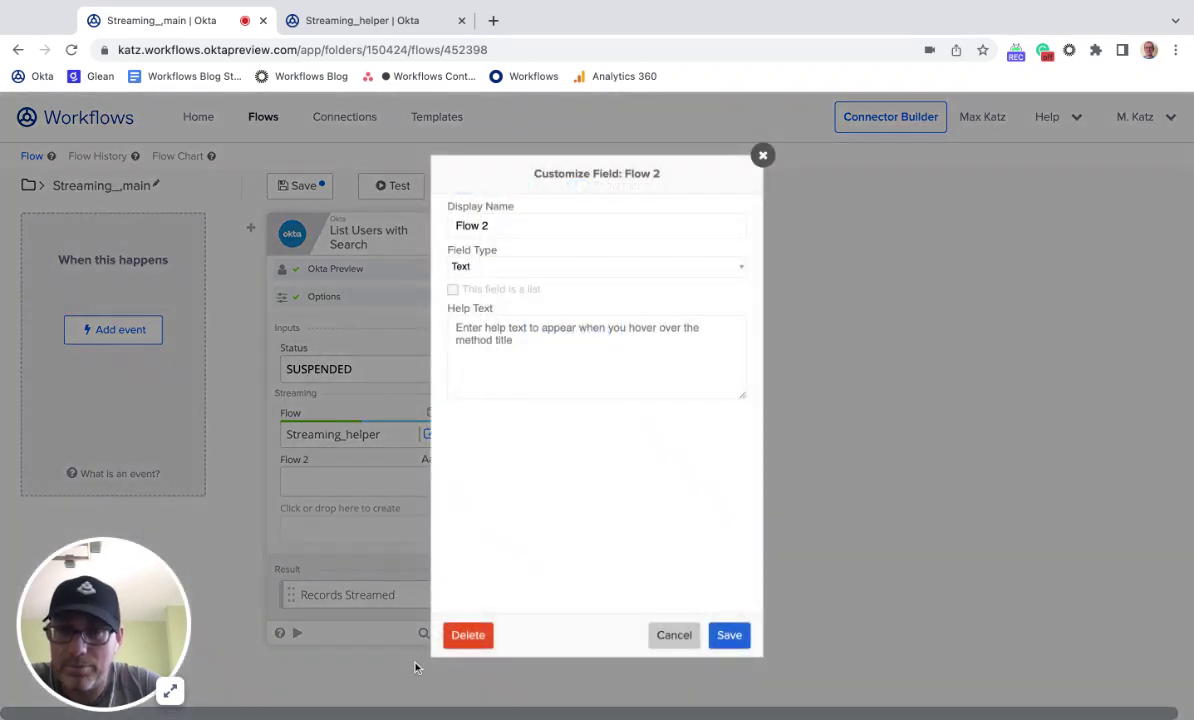
triple_click(529, 225)
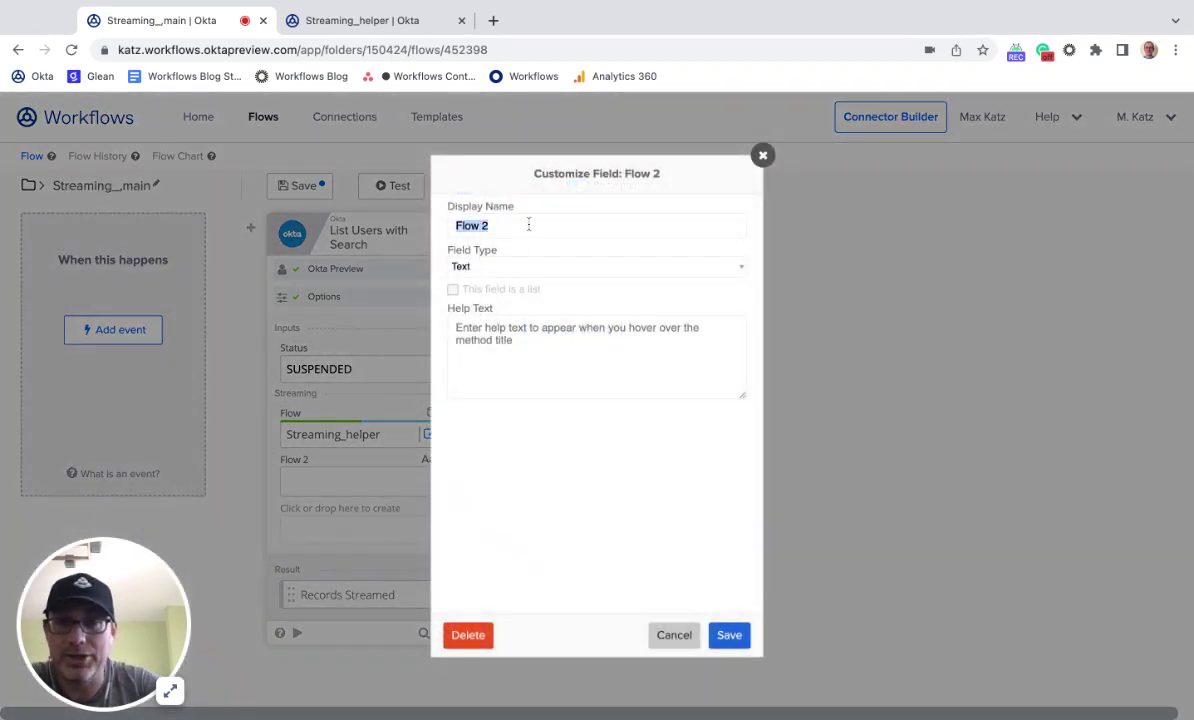
text(Cont)
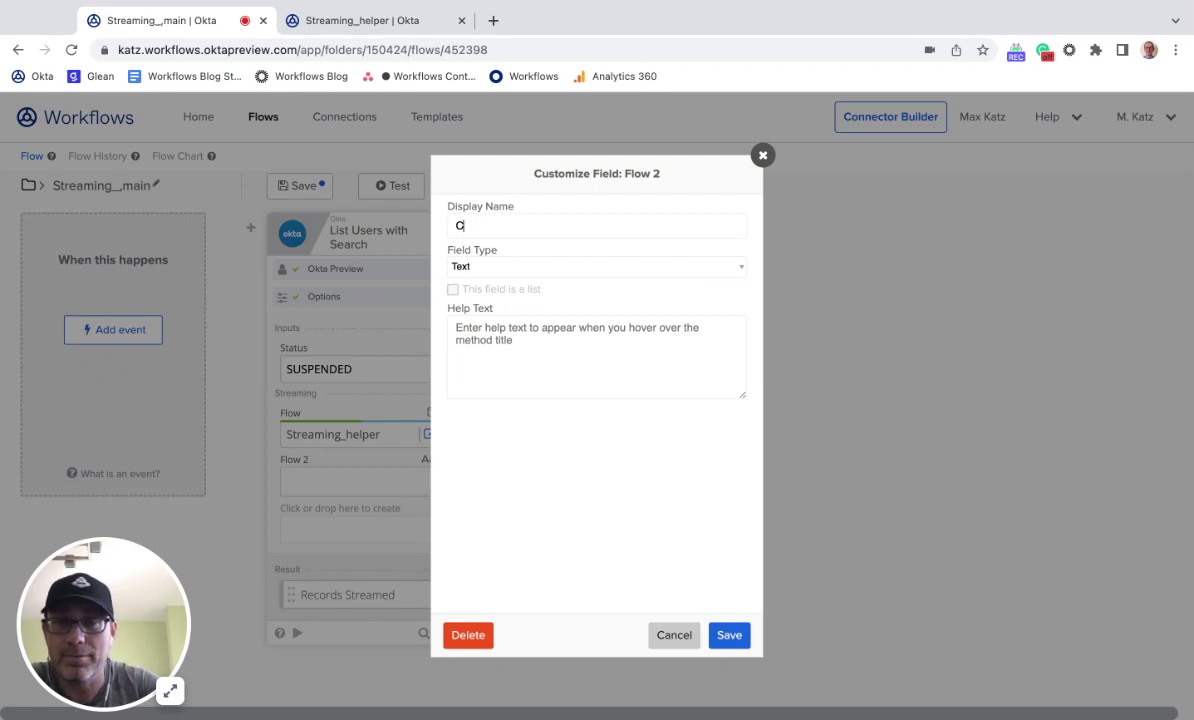
key(BackSpace)
text(Count)
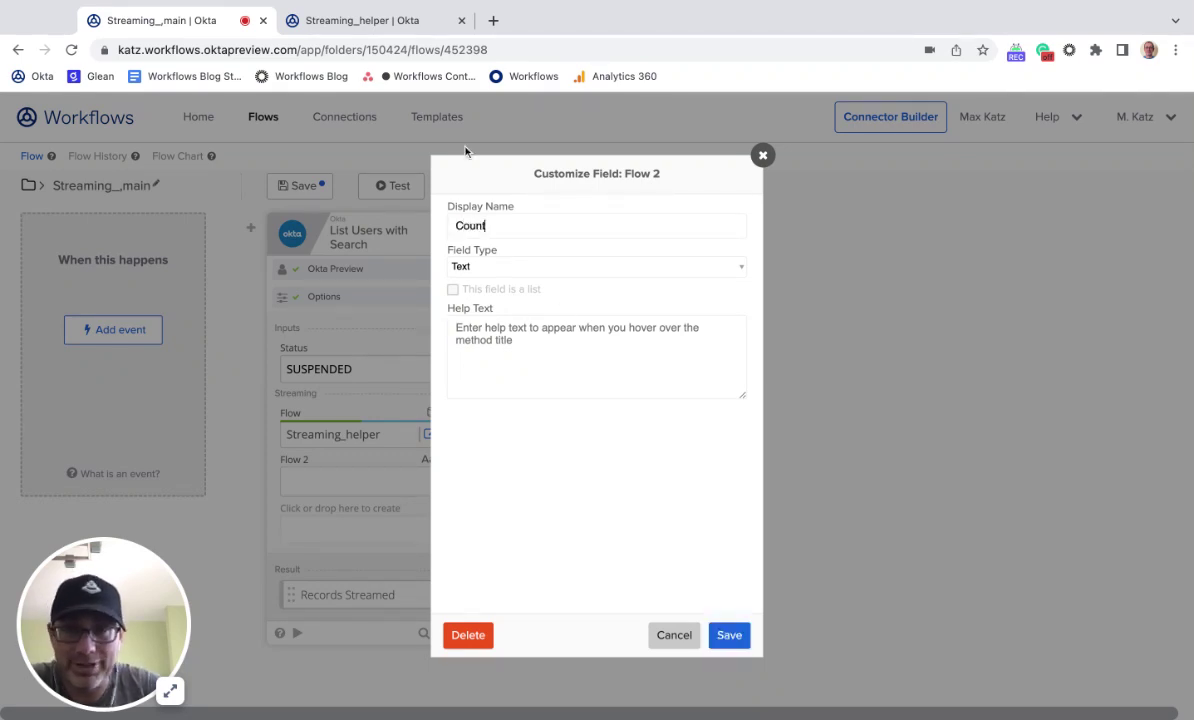
click(728, 634)
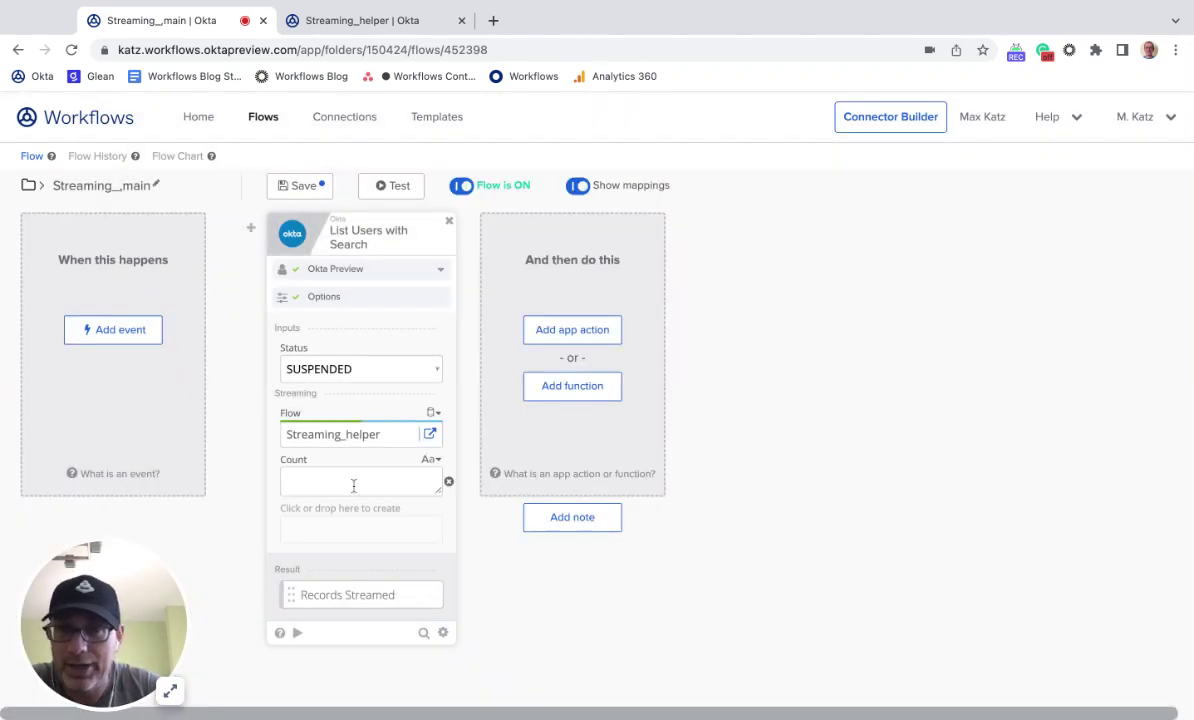
text(10)
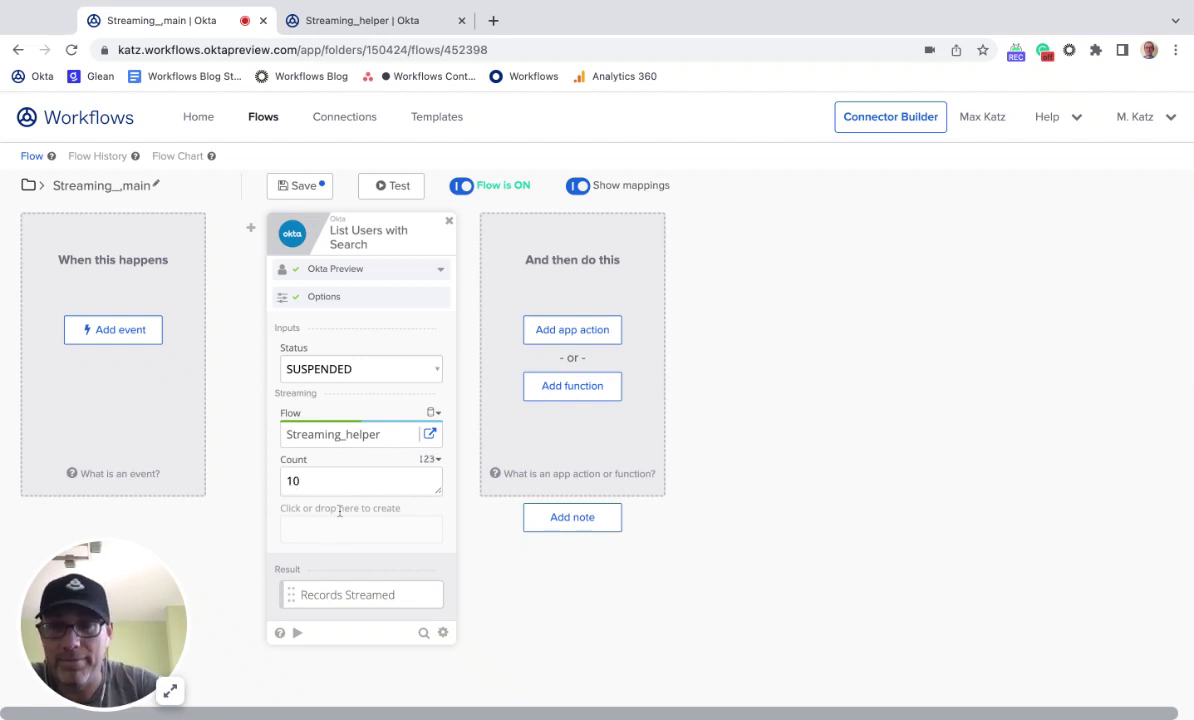
Add a Text input with "Hi, from the main flow" and save the main flow
click(342, 510)
text(Text)
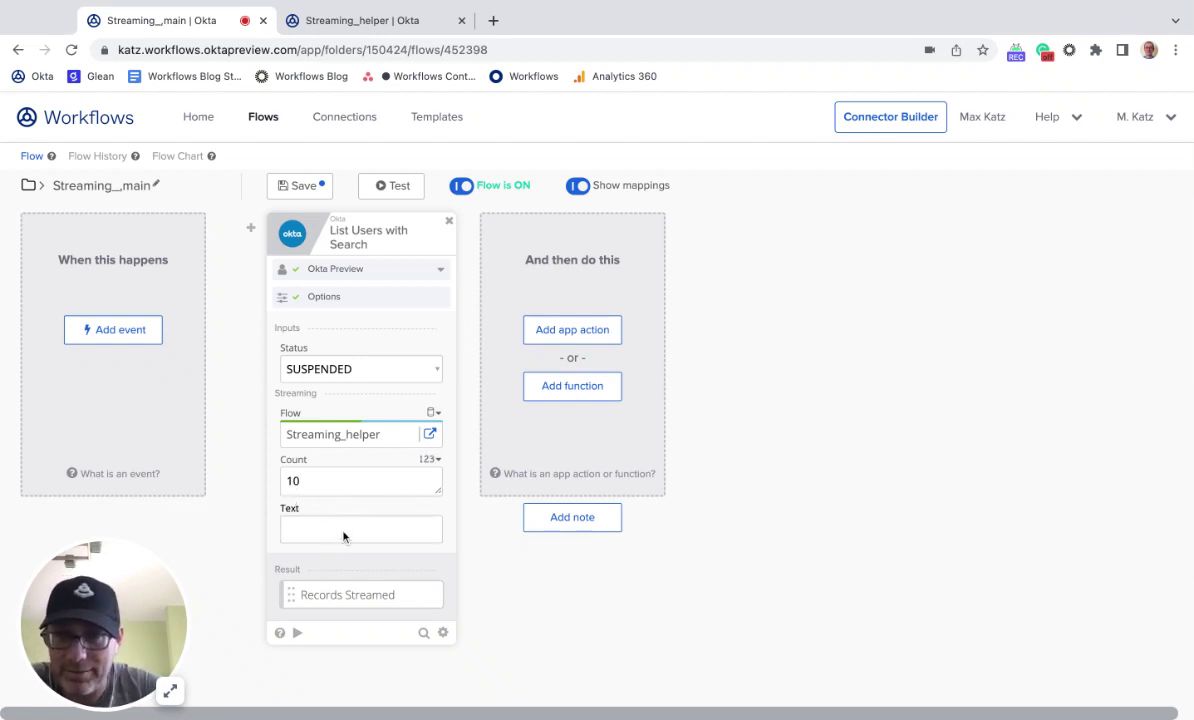
key(Return)
text(Hi)
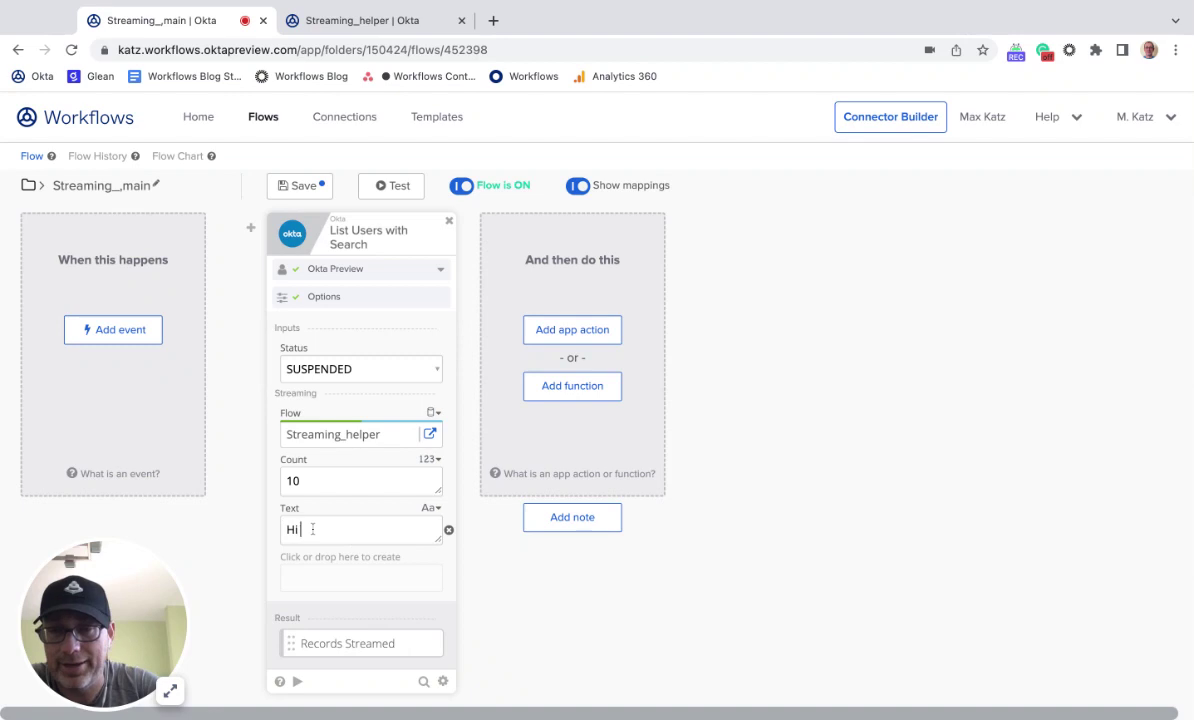
text(, from a)
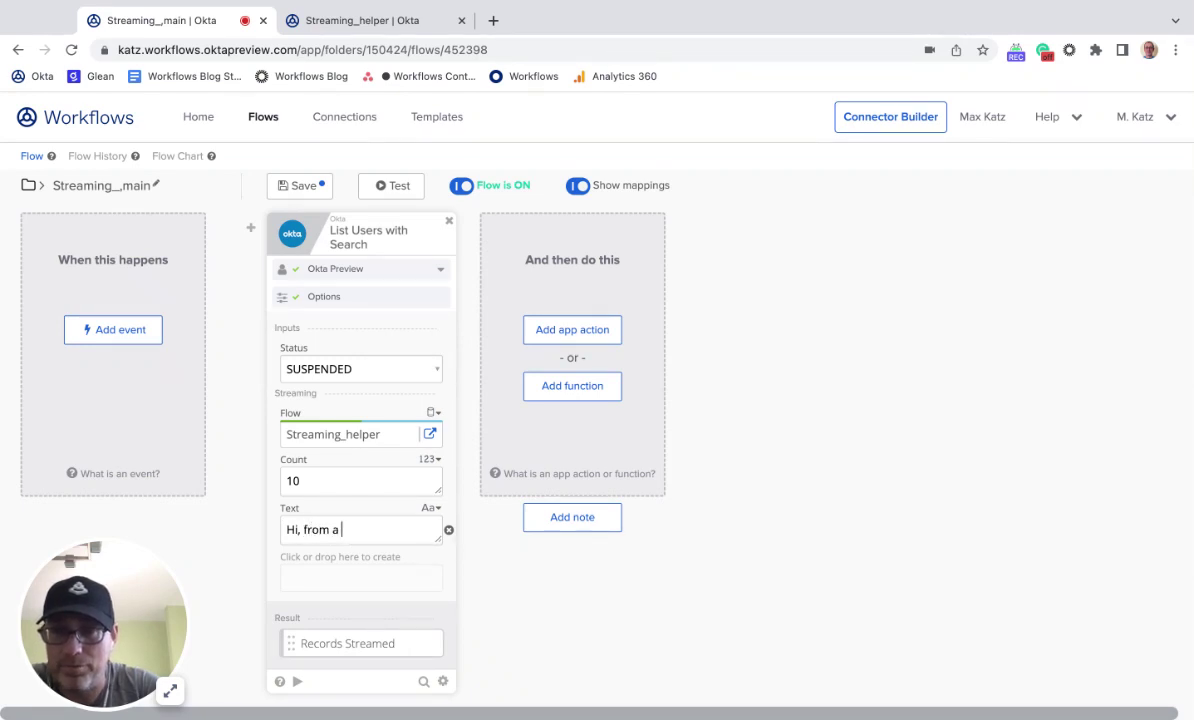
key(BackSpace)
text(the main flow)
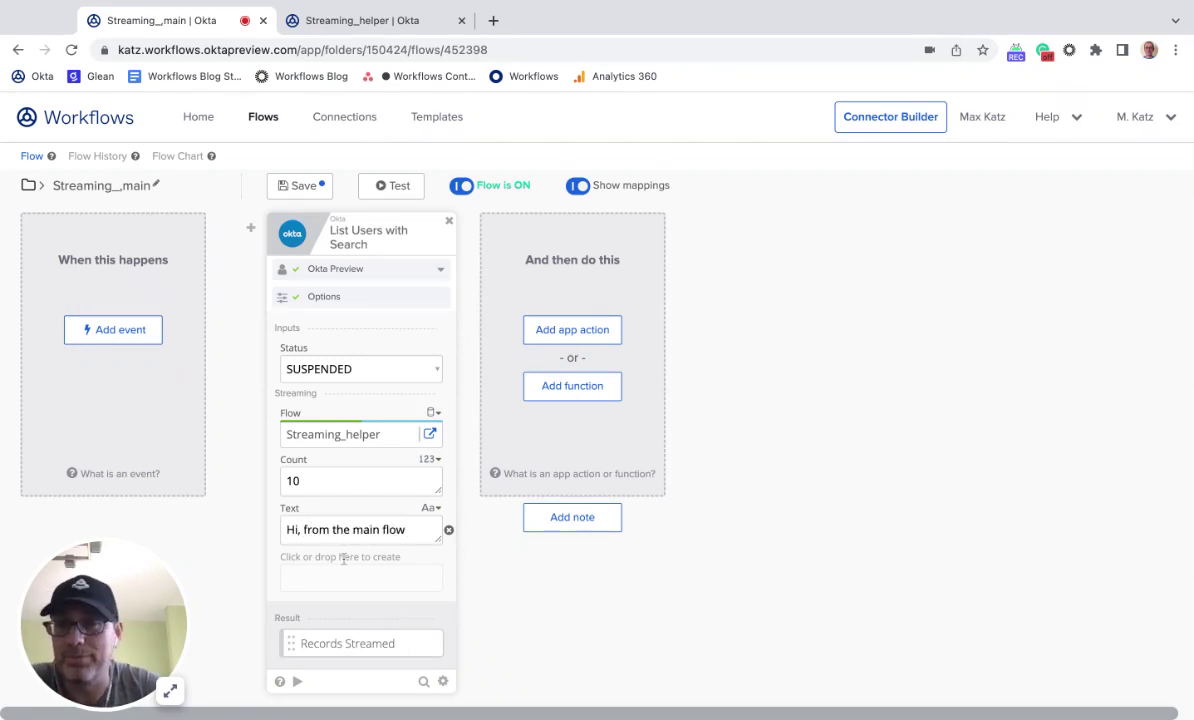
click(300, 188)
Add an Assign card to Streaming_helper receiving State's Count and Text, and save it
click(390, 26)
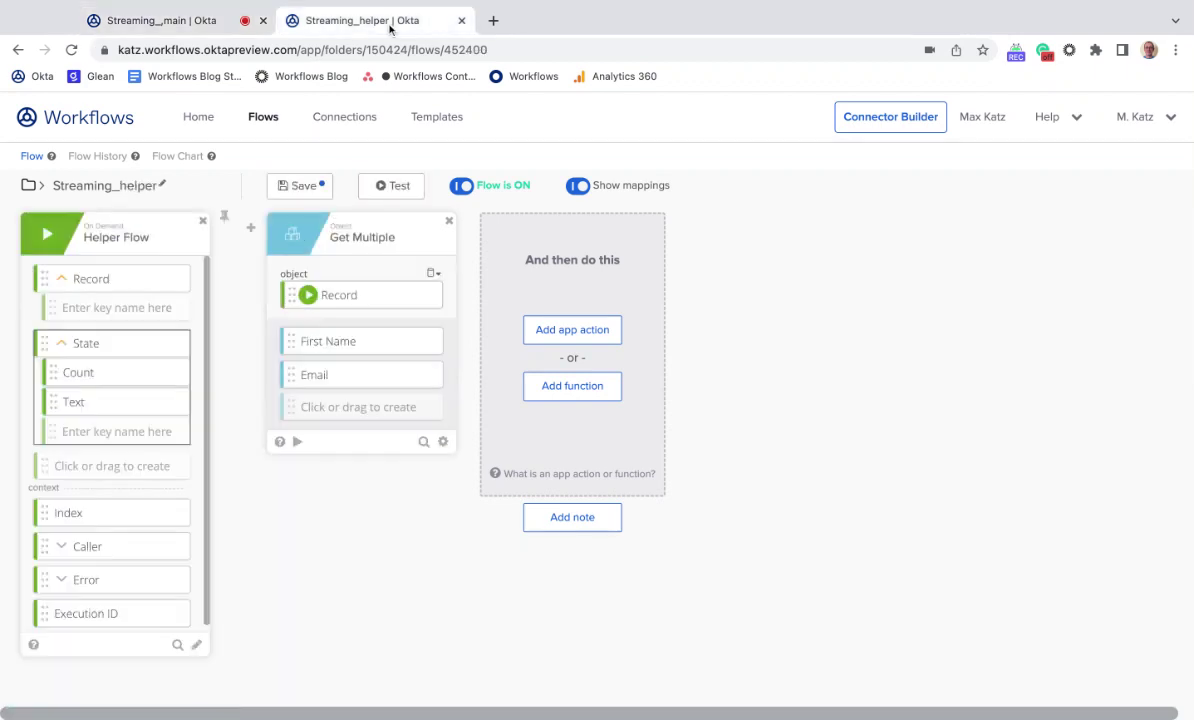
click(576, 388)
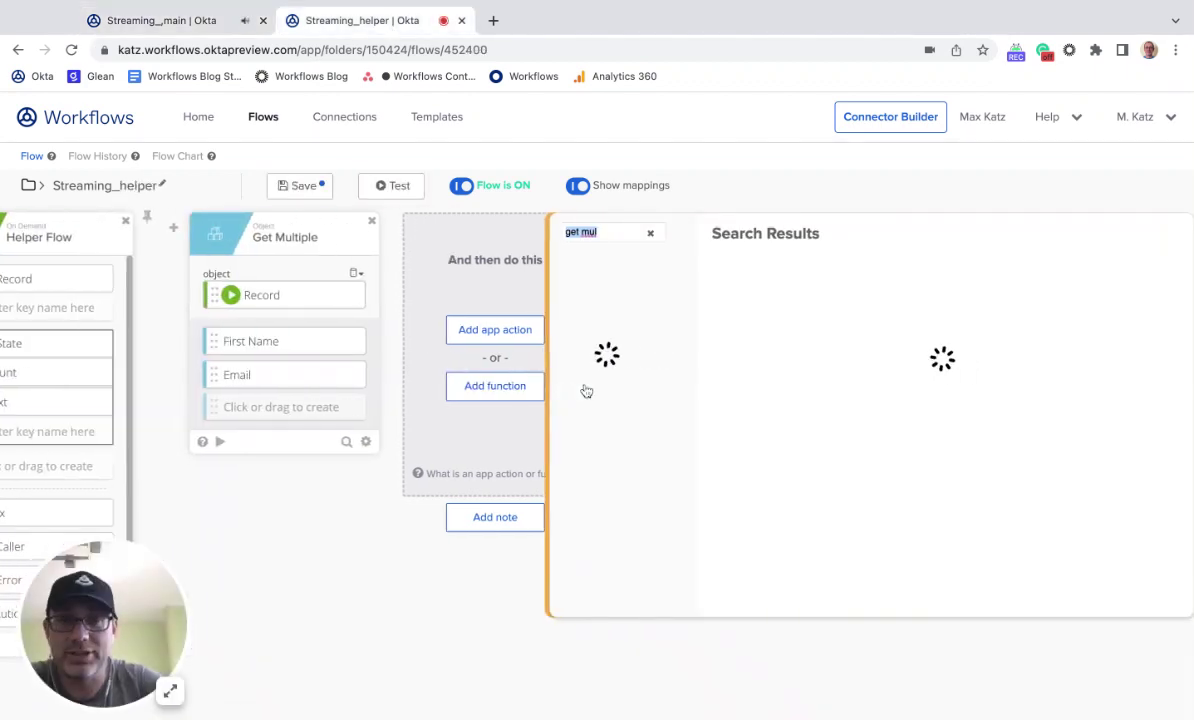
text(ass)
click(733, 312)
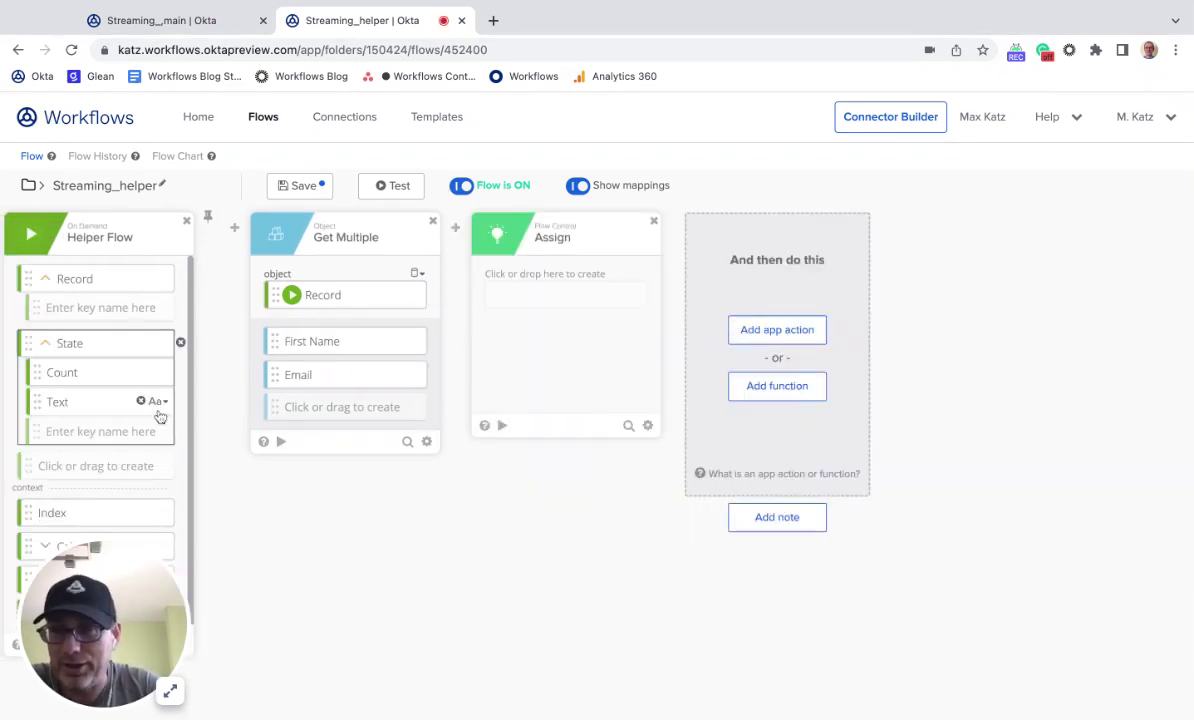
scroll(91, 381, left, 1)
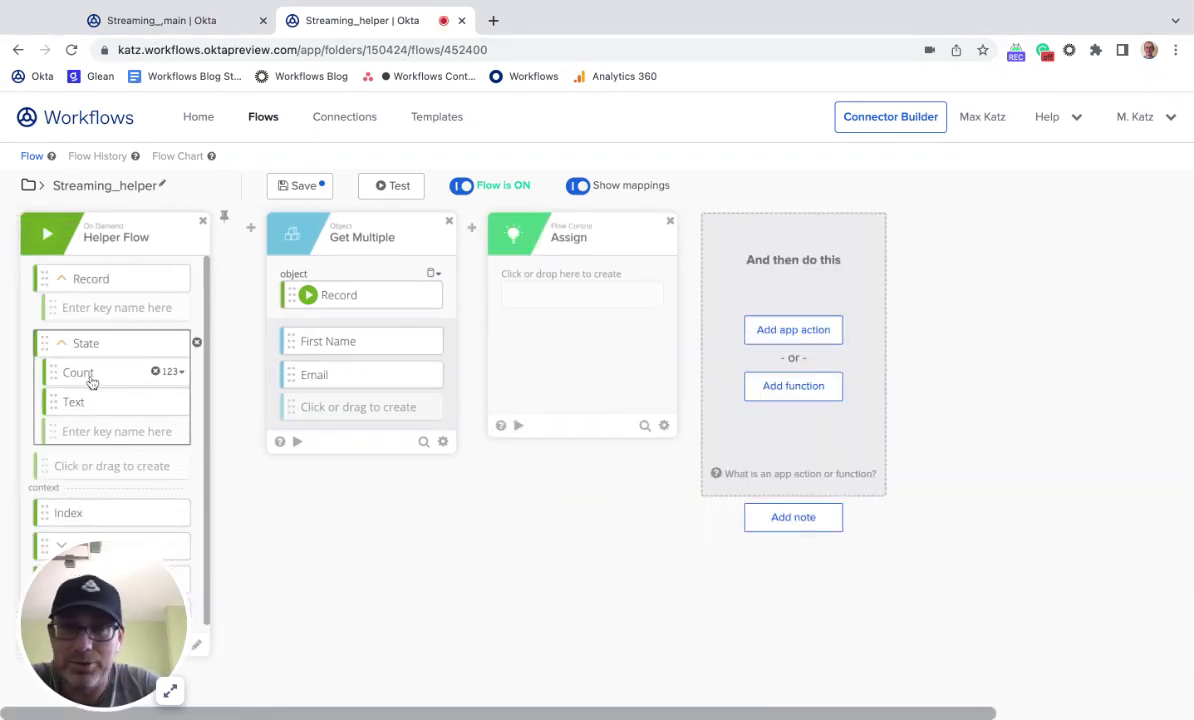
drag(91, 381, 575, 295)
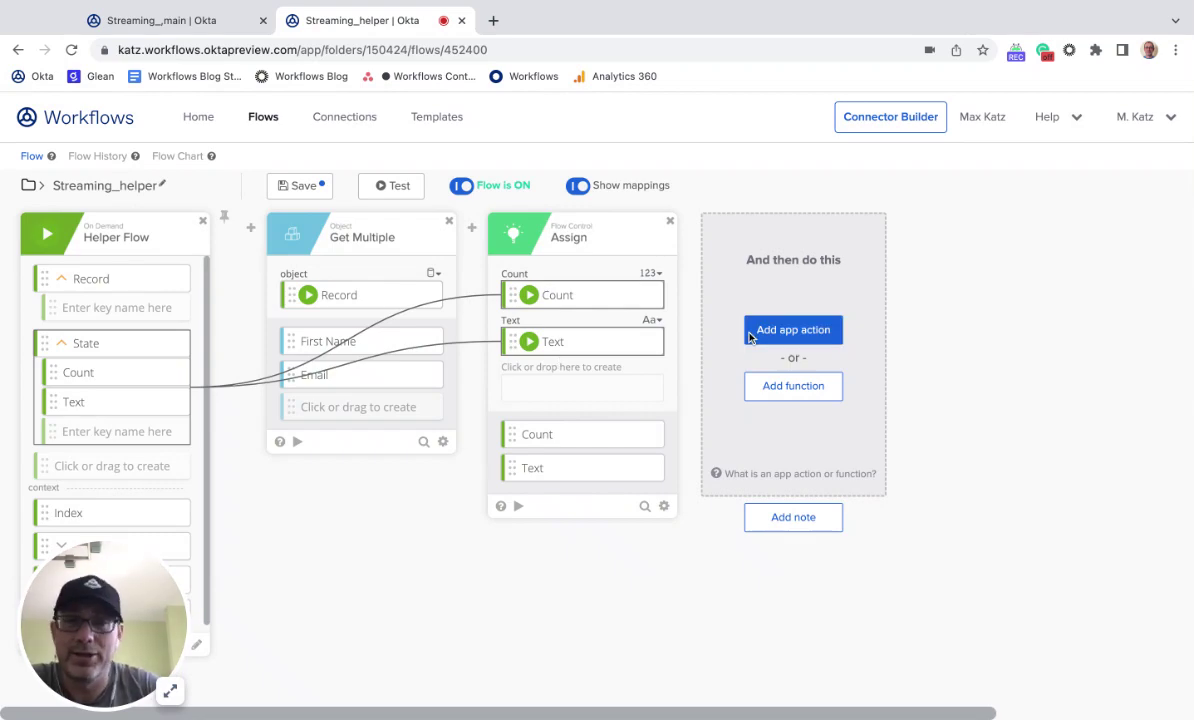
click(310, 190)
click(207, 30)
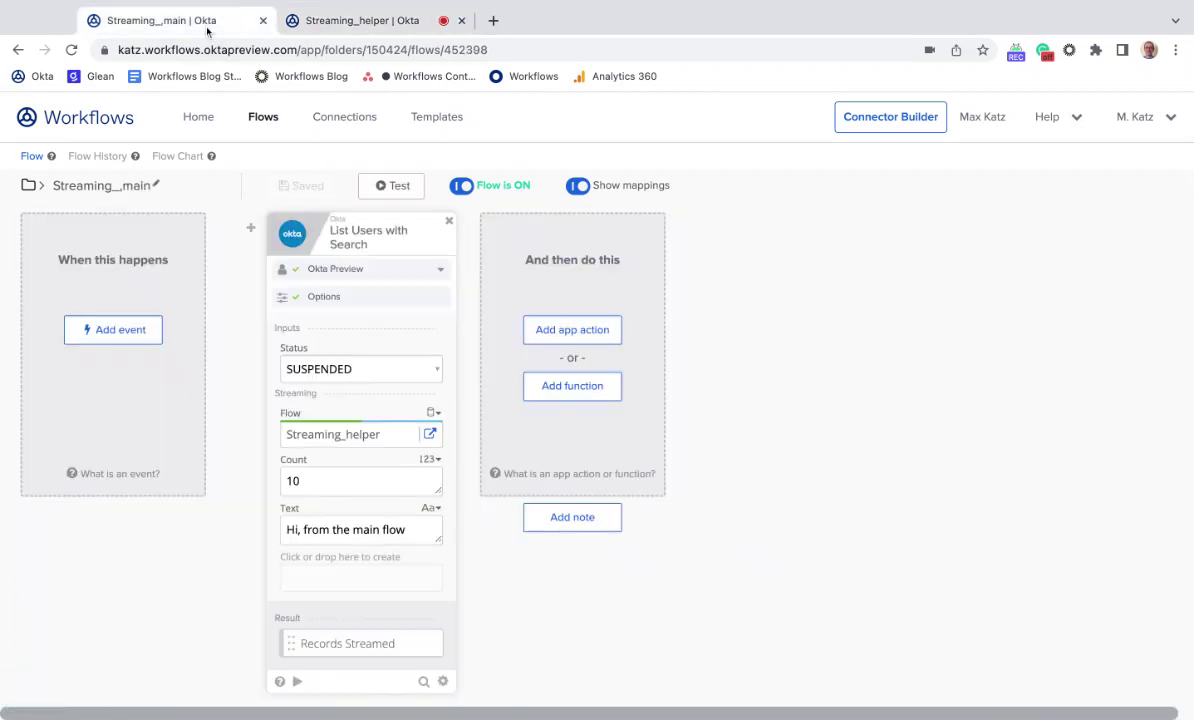
Test-run Streaming_main and verify the helper's Assign received Count 10 and "Hi, from the main flow"
click(399, 186)
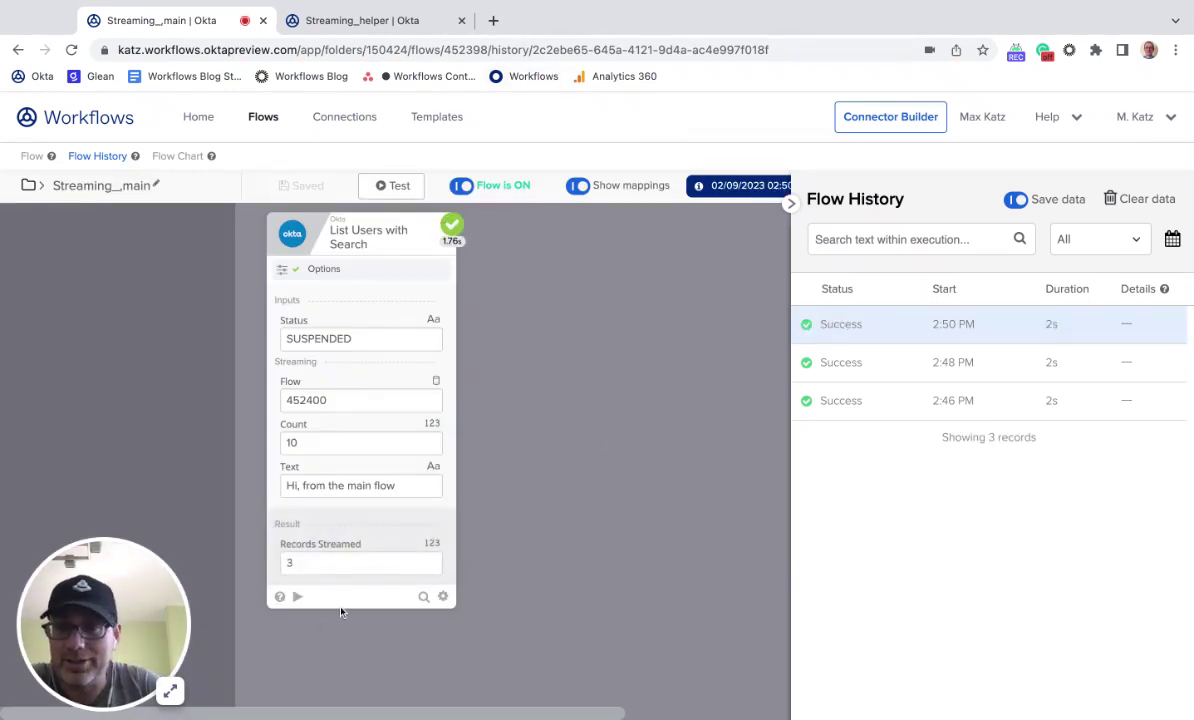
click(404, 24)
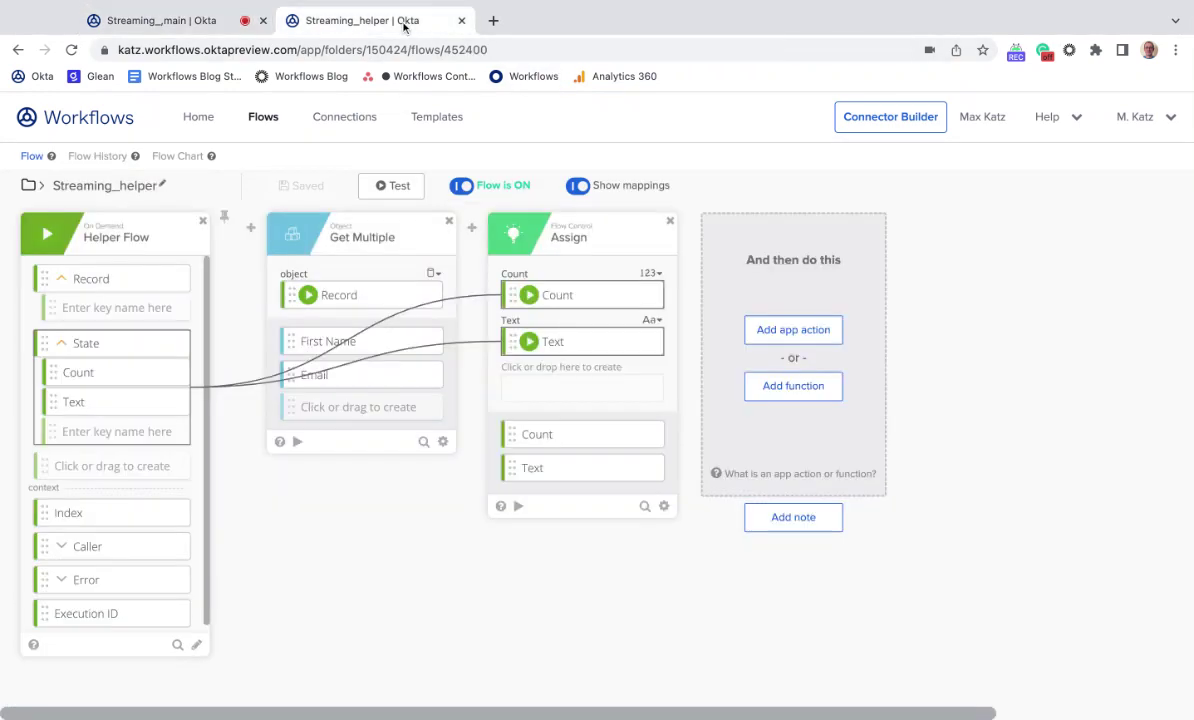
click(92, 157)
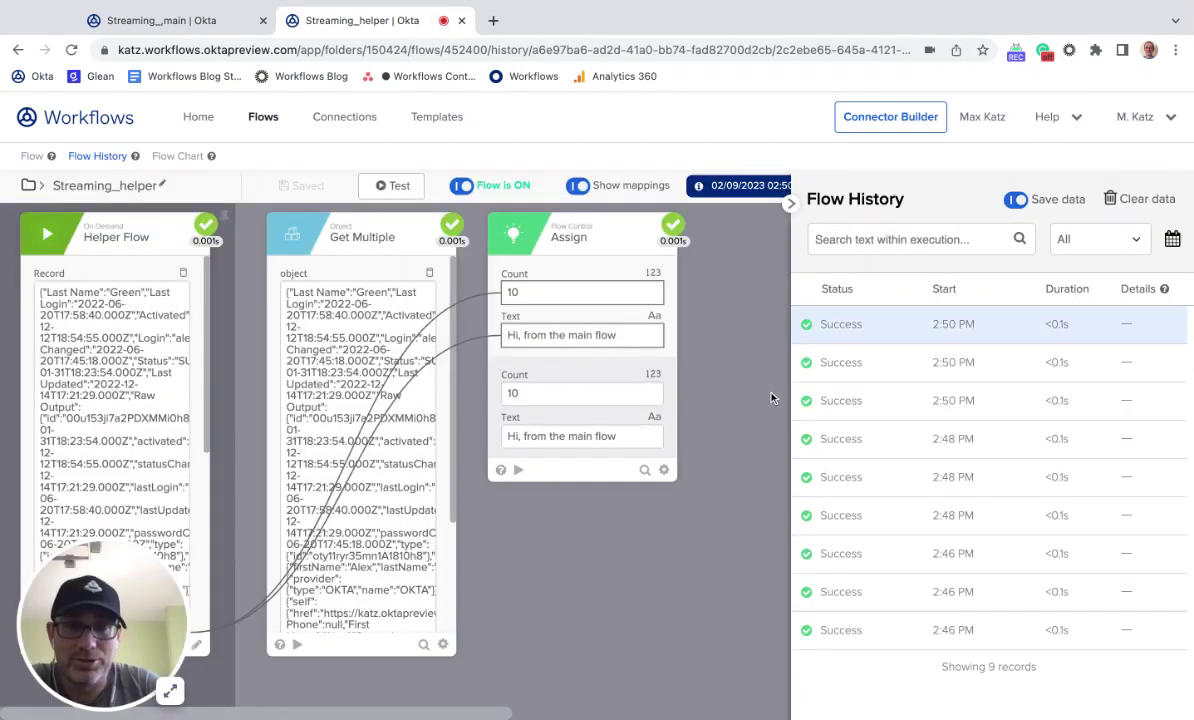
click(860, 364)
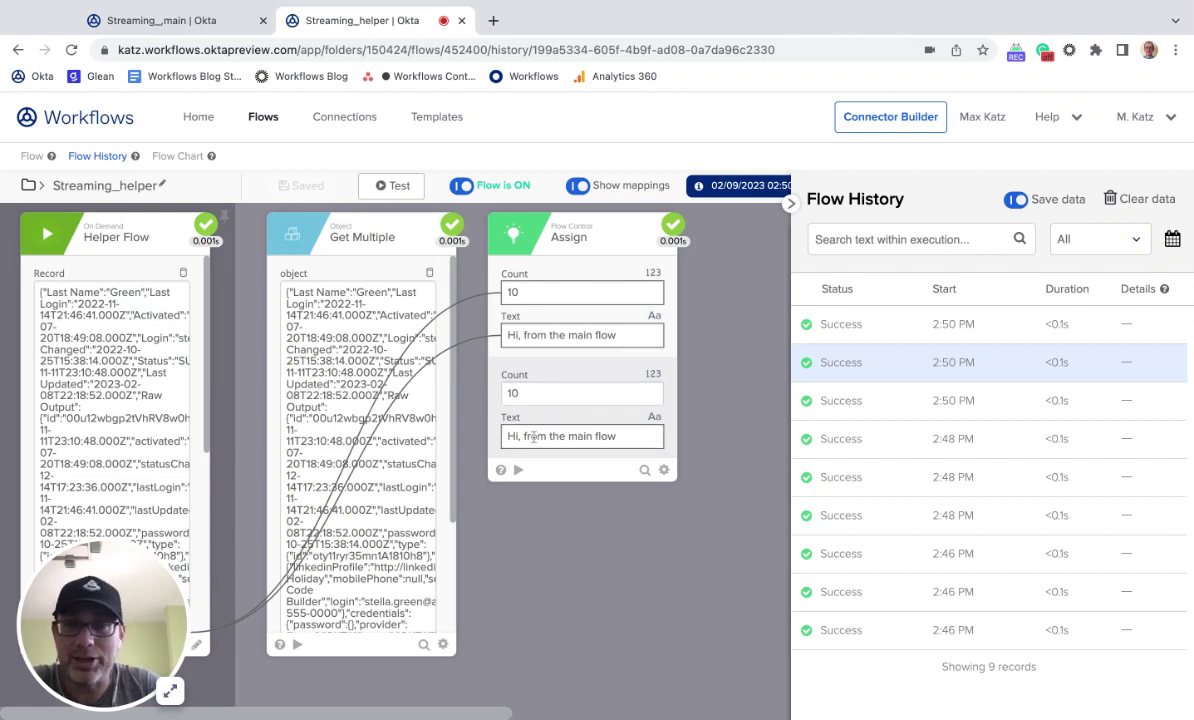
click(187, 24)
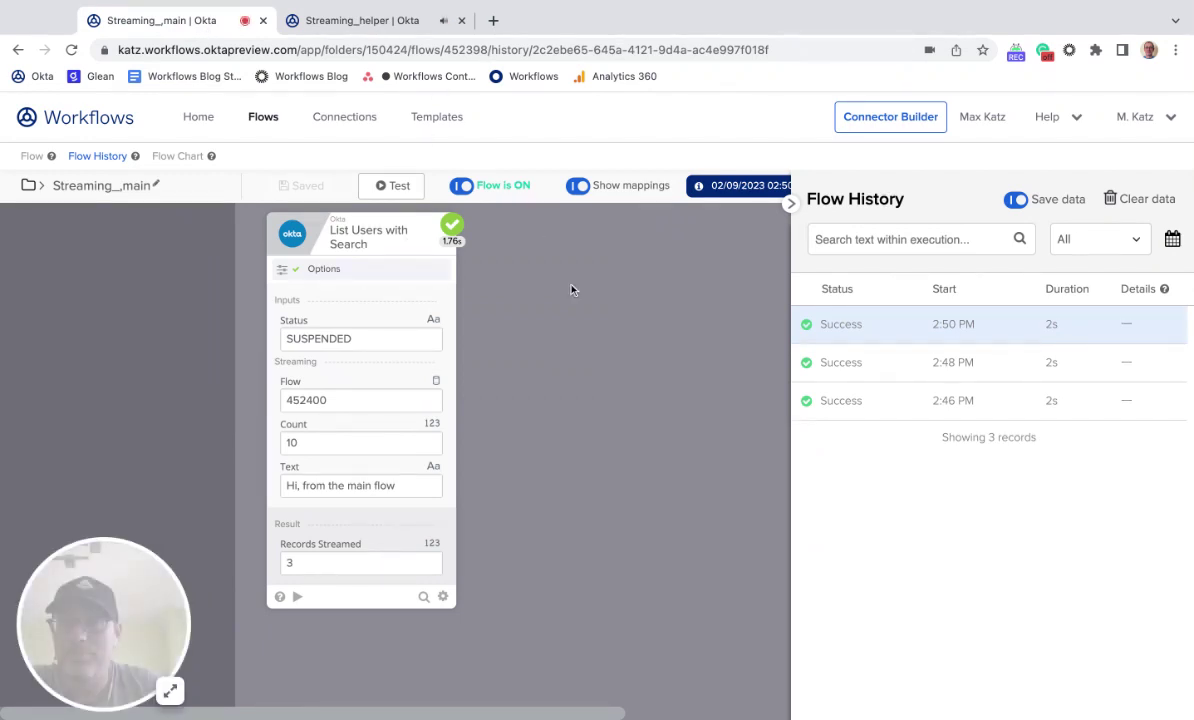
Leave Flow History and return to the Streaming__main flow editor
click(31, 156)
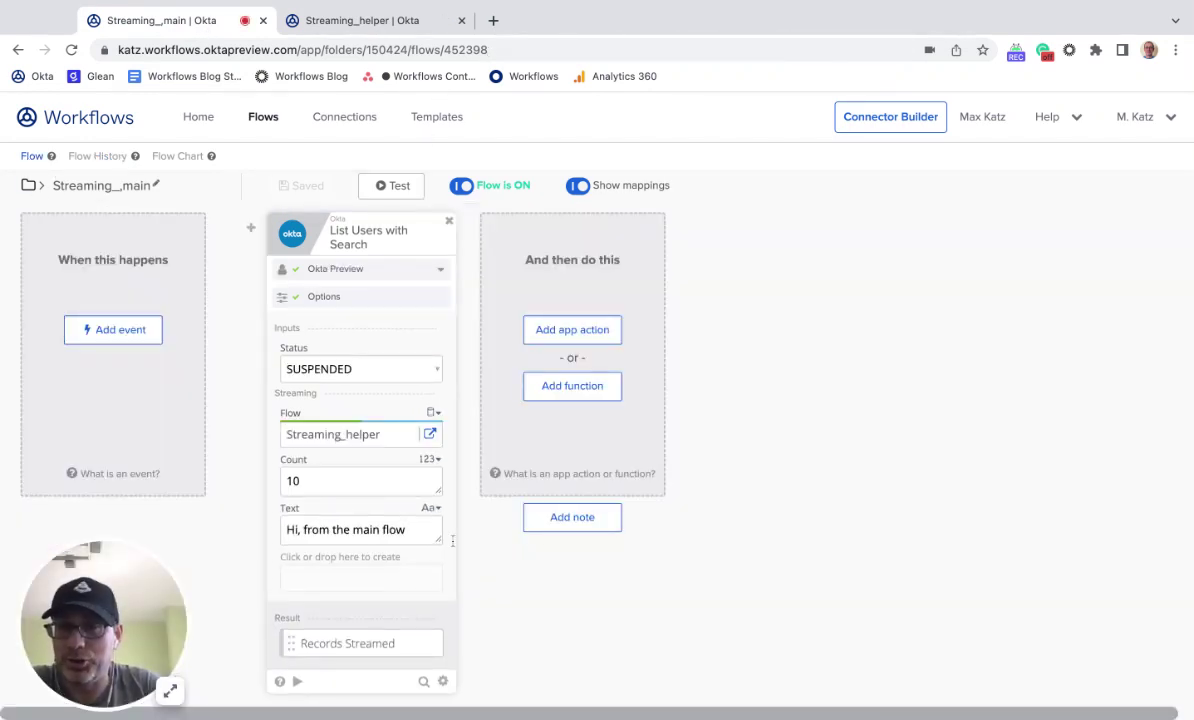